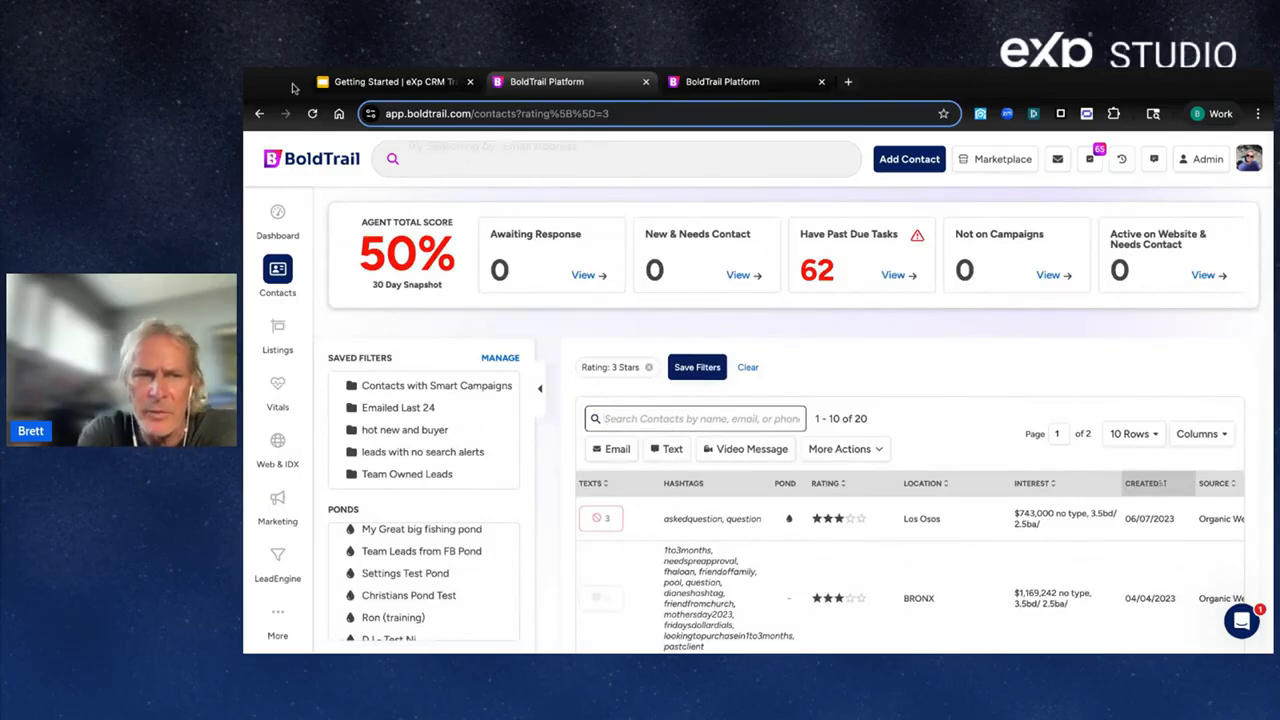
# Make the 3-star filtered contact list fill the screen and briefly open the account profile menu.
pyautogui.click(292, 84)
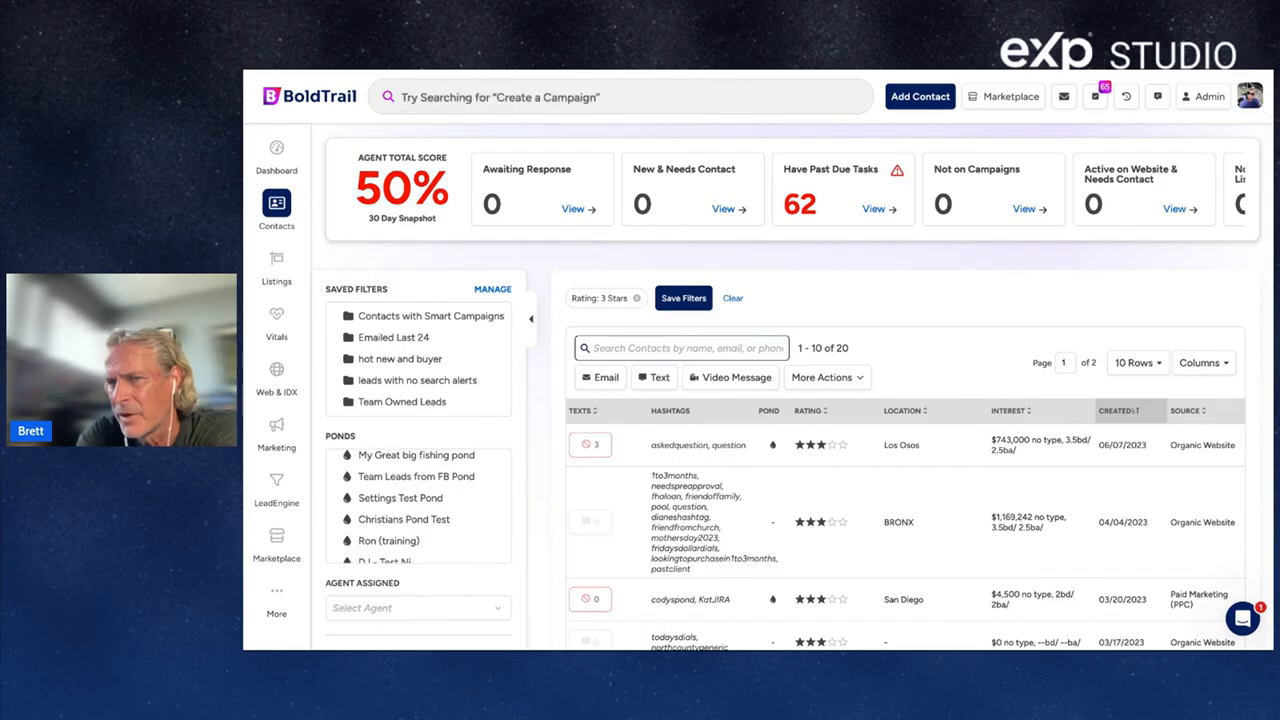
pyautogui.click(1252, 96)
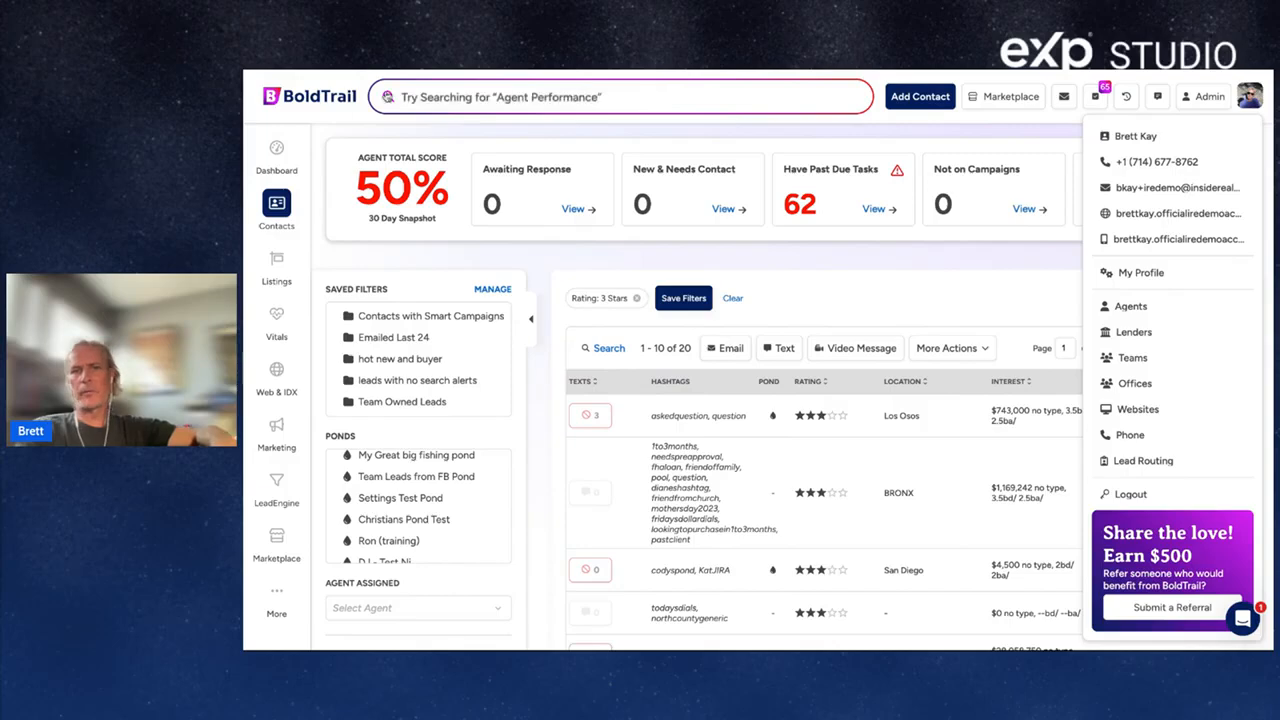
pyautogui.click(496, 133)
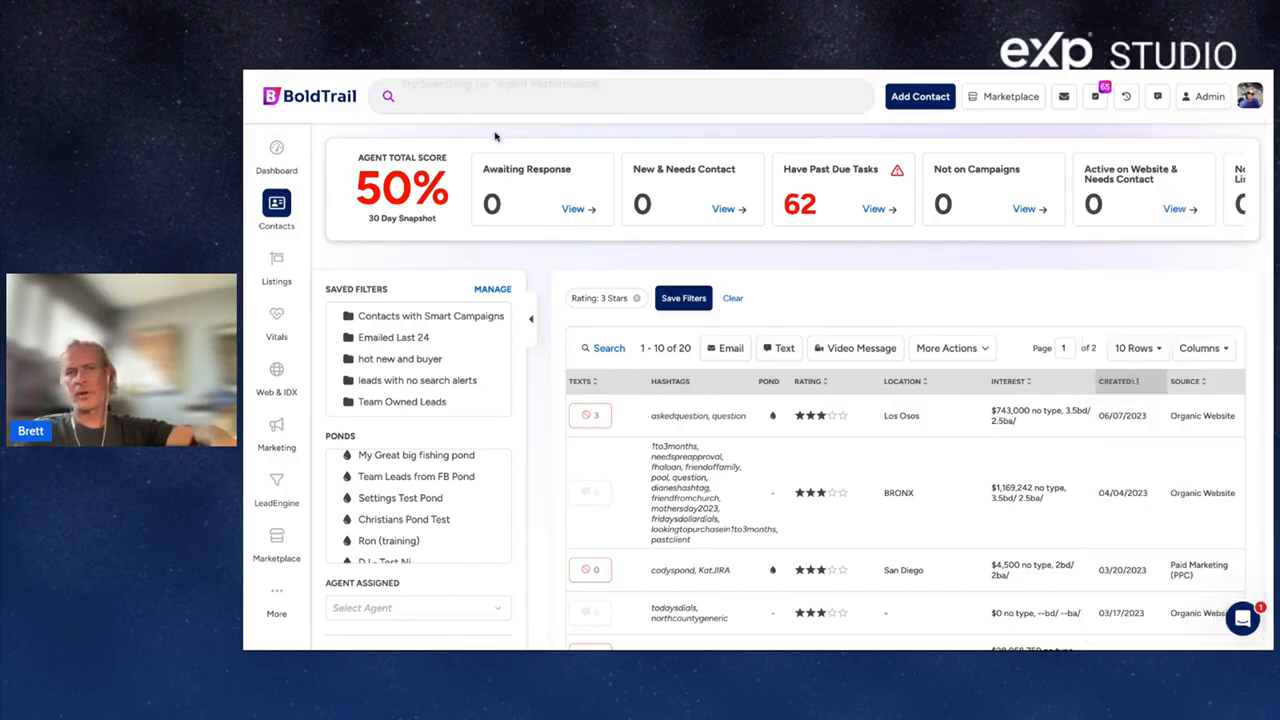
# Search 'bold', open the matching contact record, and start a new call to their cell phone.
pyautogui.click(455, 104)
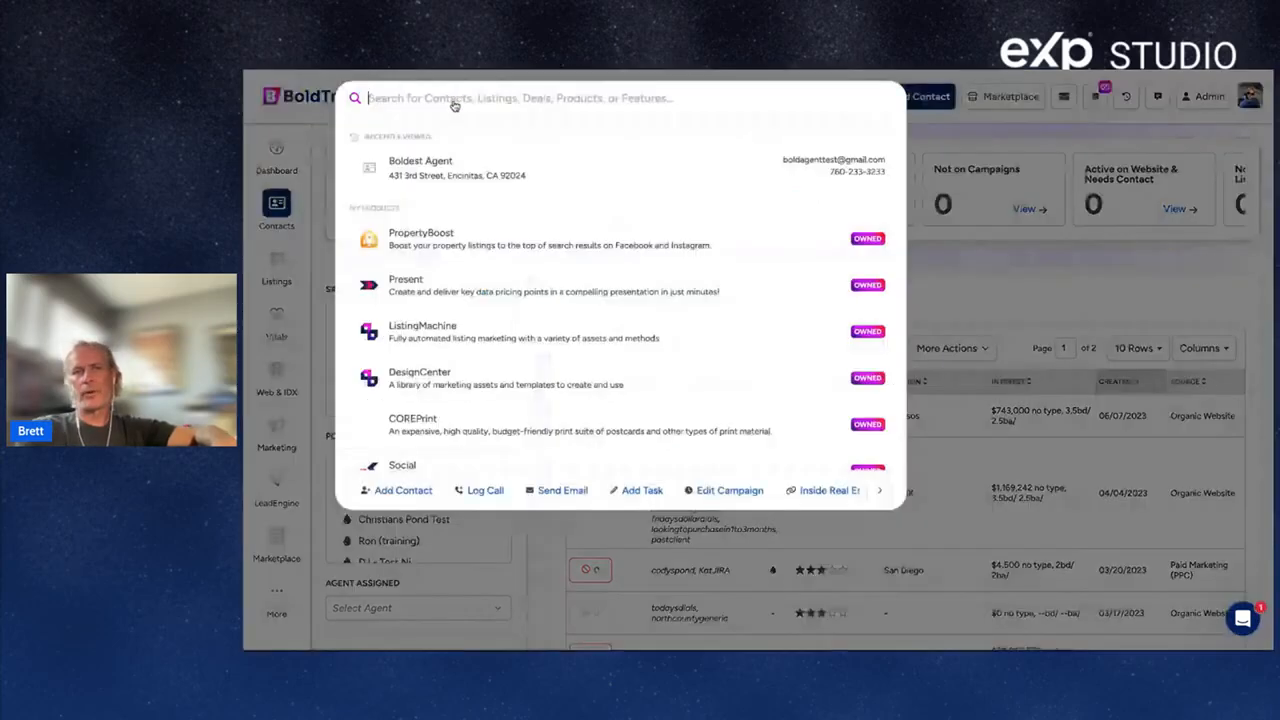
pyautogui.write('bold')
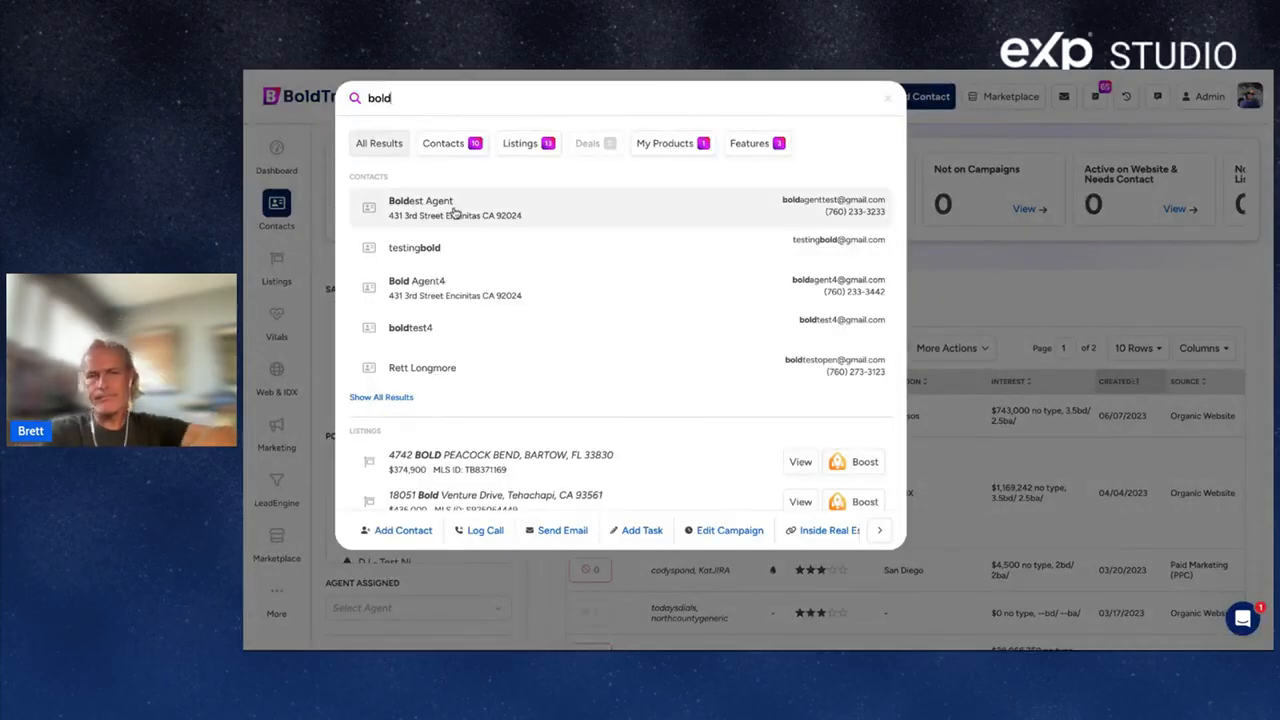
pyautogui.click(456, 213)
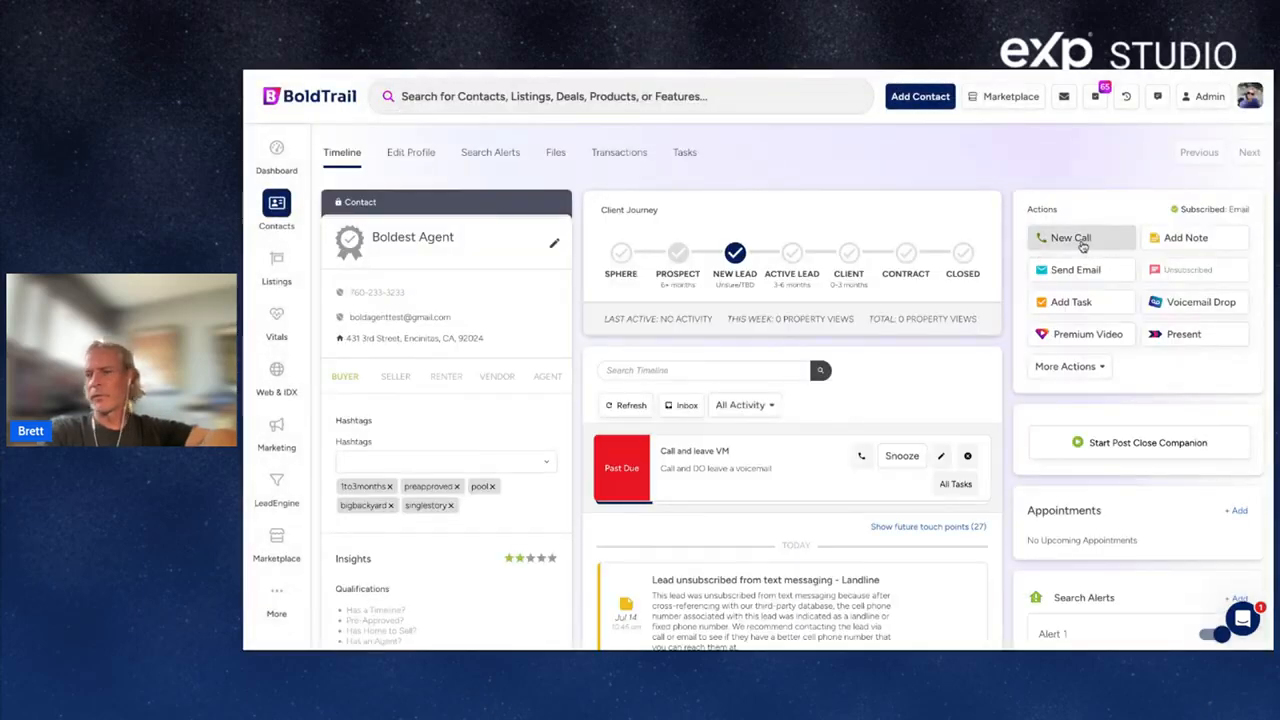
pyautogui.click(1087, 244)
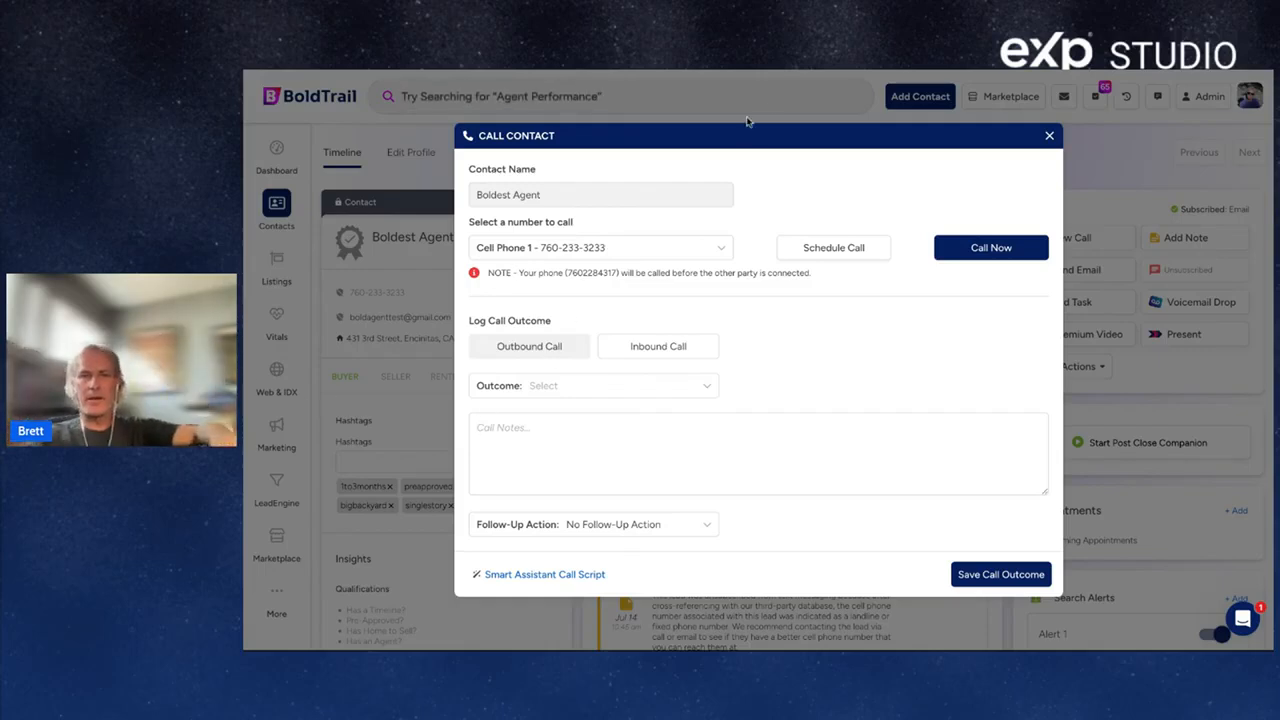
# Dismiss the Call Contact dialog and go to the Dashboard via the sidebar.
pyautogui.click(766, 72)
pyautogui.click(1249, 96)
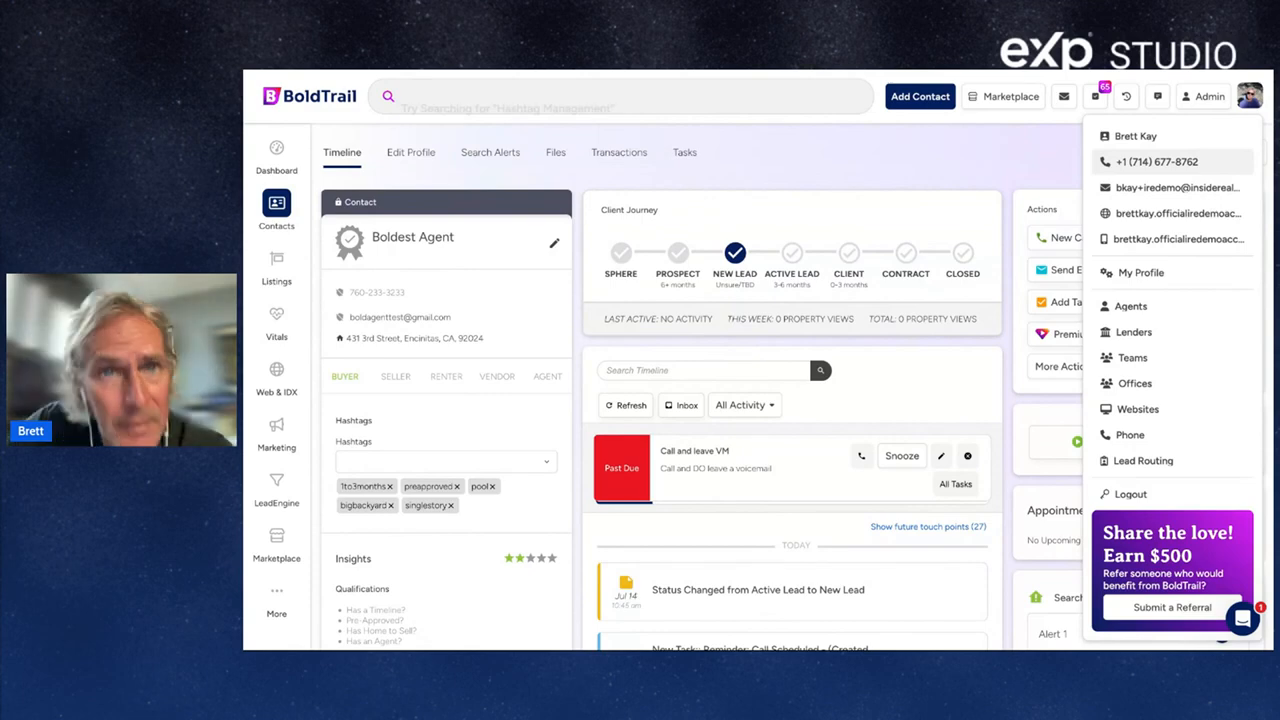
pyautogui.click(287, 156)
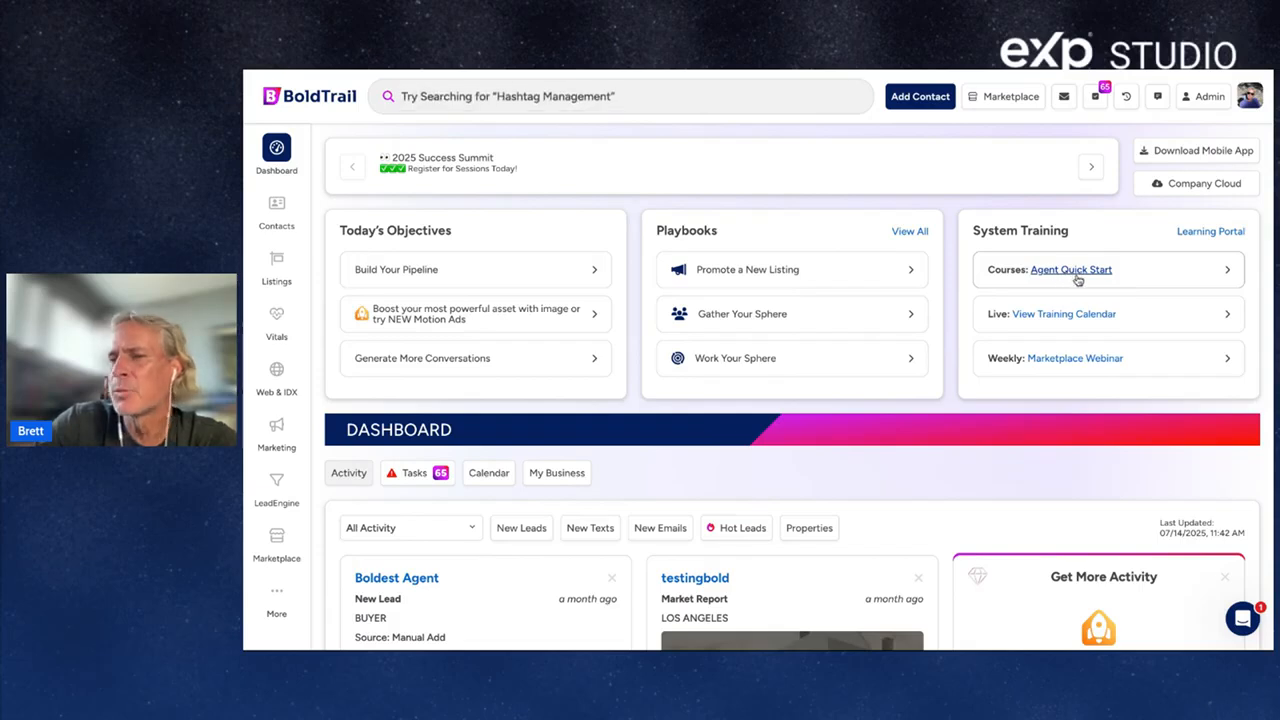
# Close the reopened Call Contact dialog and return to the Dashboard via the BoldTrail logo.
pyautogui.click(486, 97)
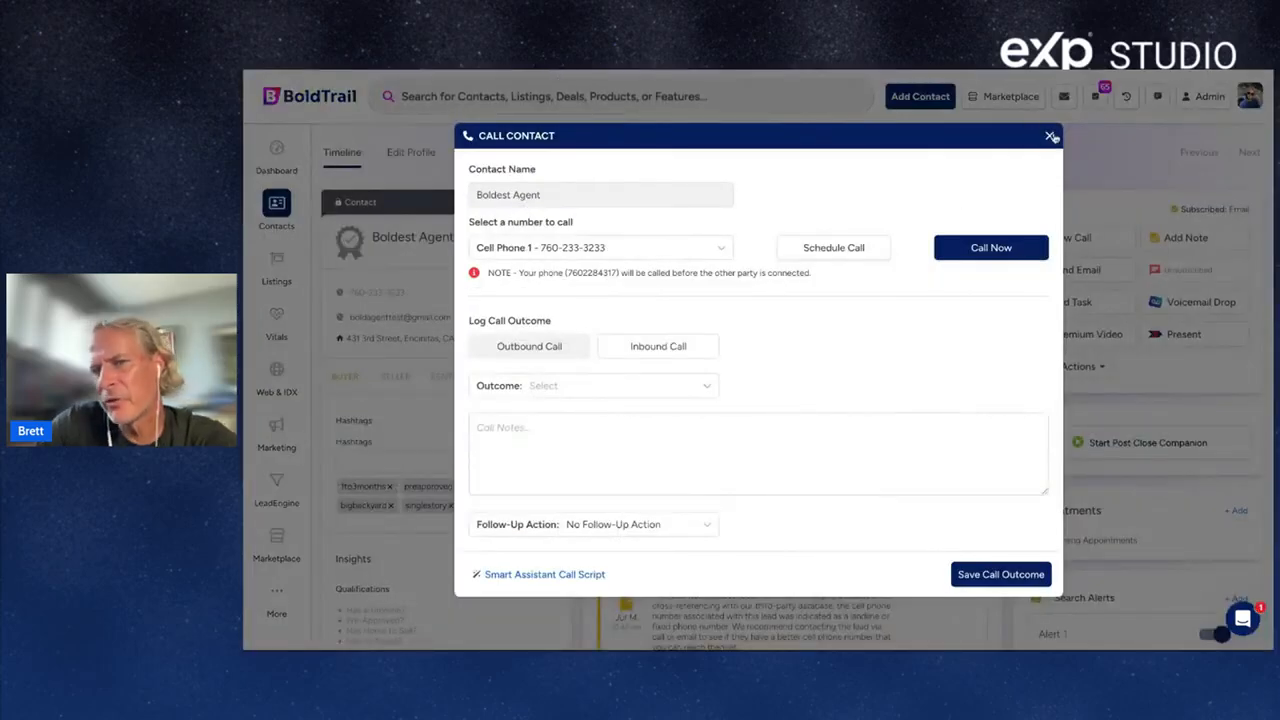
pyautogui.click(1050, 136)
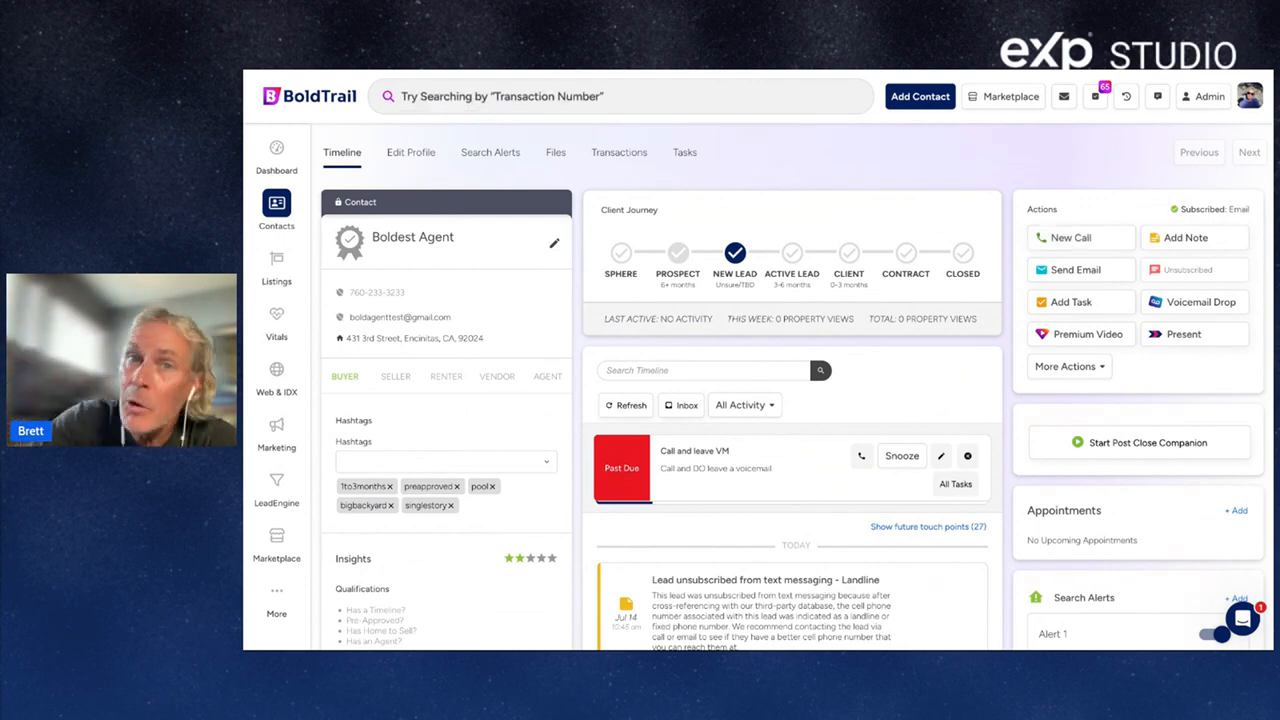
pyautogui.click(276, 108)
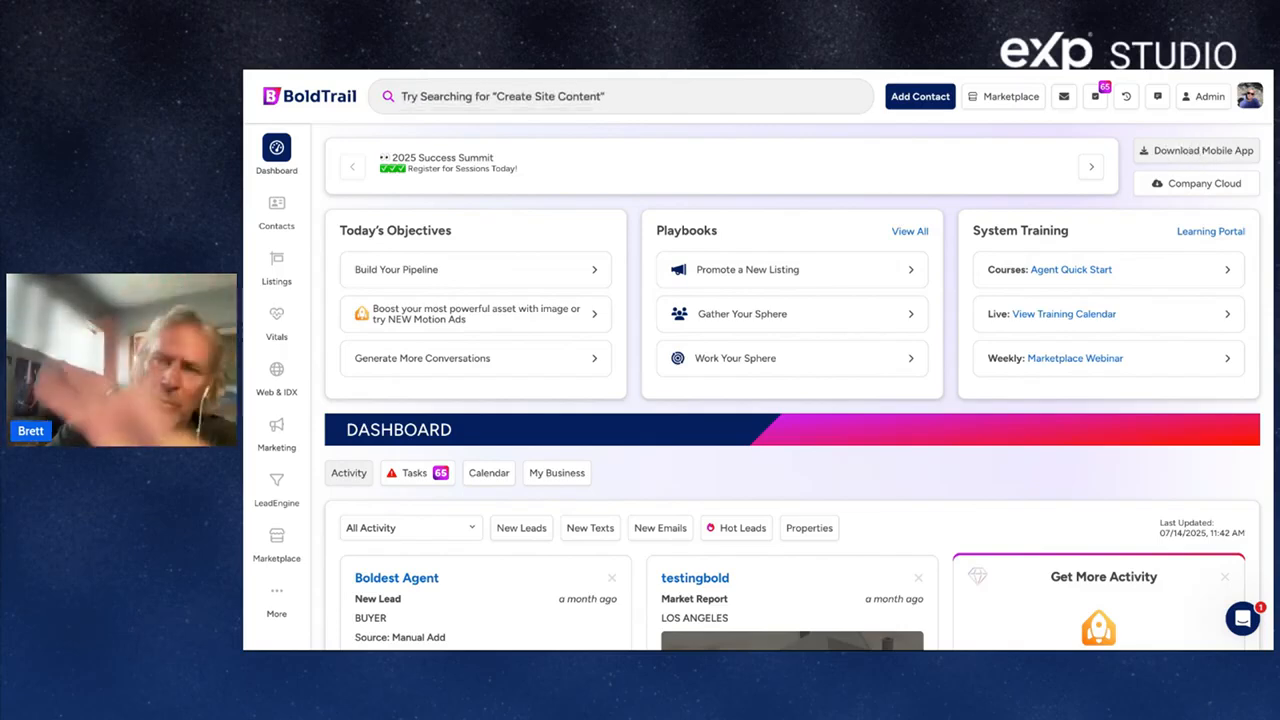
# Open the Mobile App page, highlight its App Store and Google Play download links, then return to the Dashboard.
pyautogui.click(1205, 151)
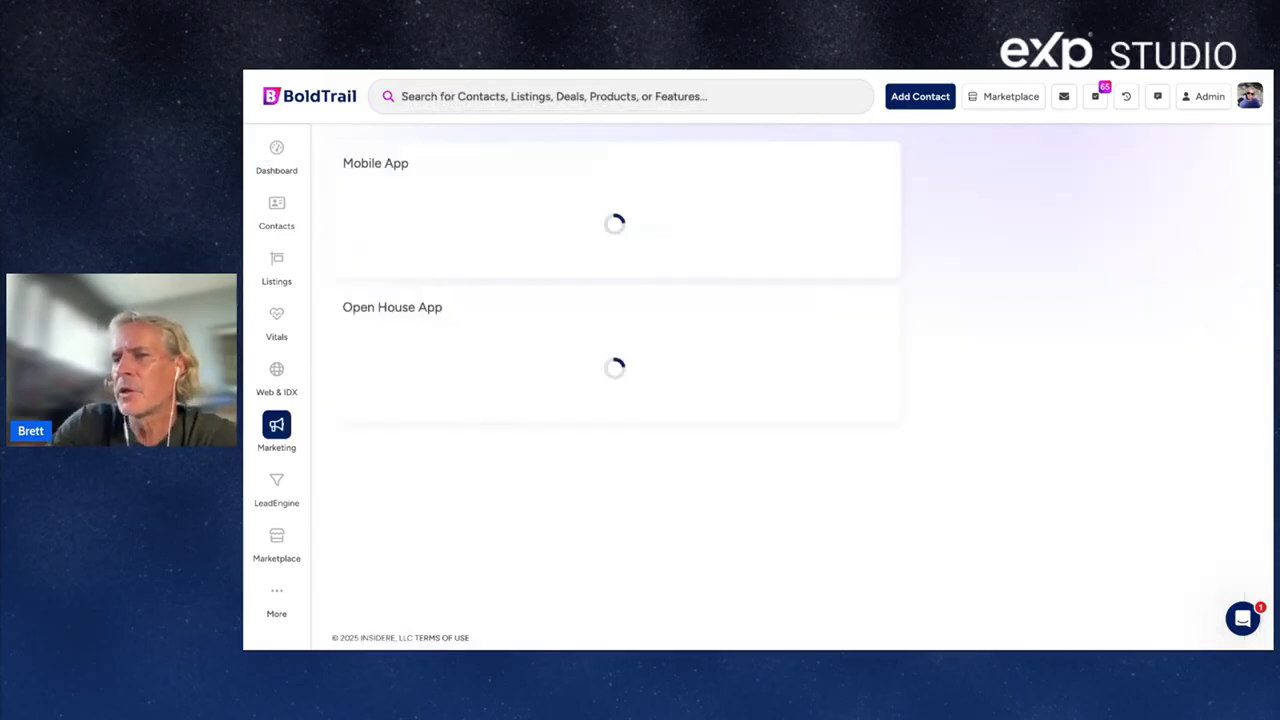
pyautogui.scroll(-3, 420, 470)
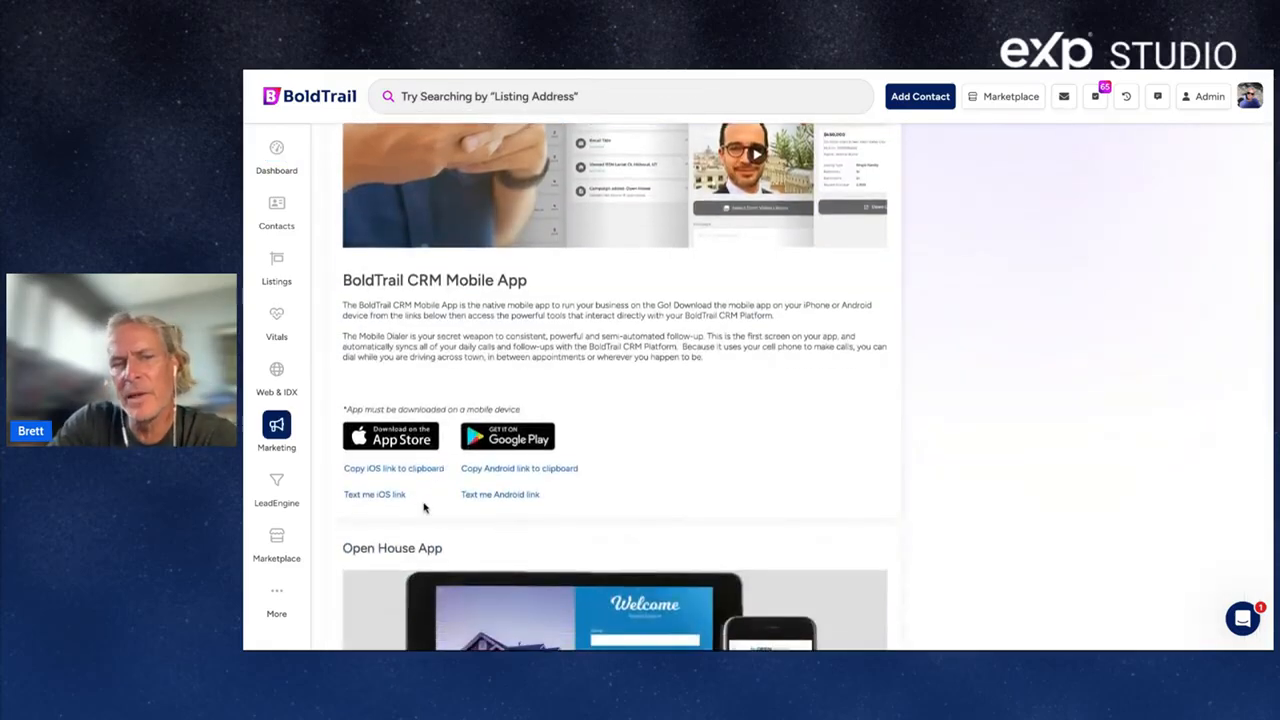
pyautogui.tripleClick(422, 501)
pyautogui.moveTo(557, 500); pyautogui.dragTo(455, 500)
pyautogui.click(558, 500)
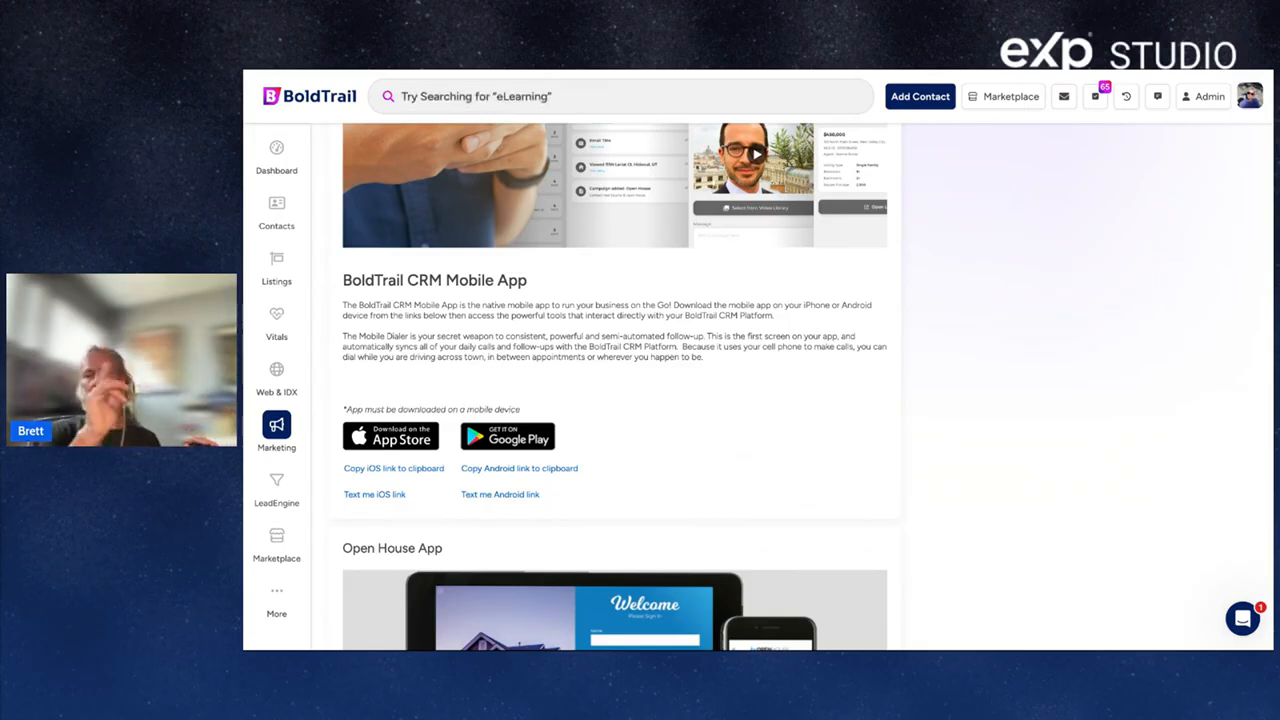
pyautogui.scroll(2, 522, 481)
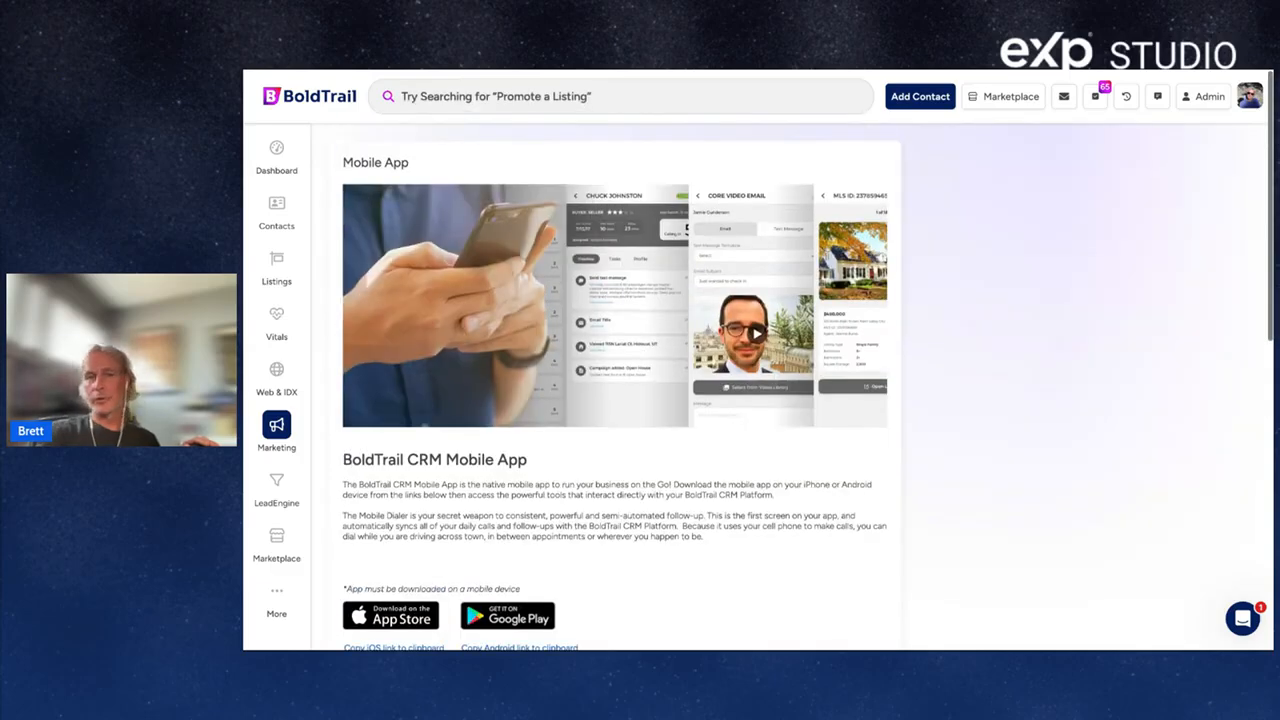
pyautogui.scroll(-2, 437, 570)
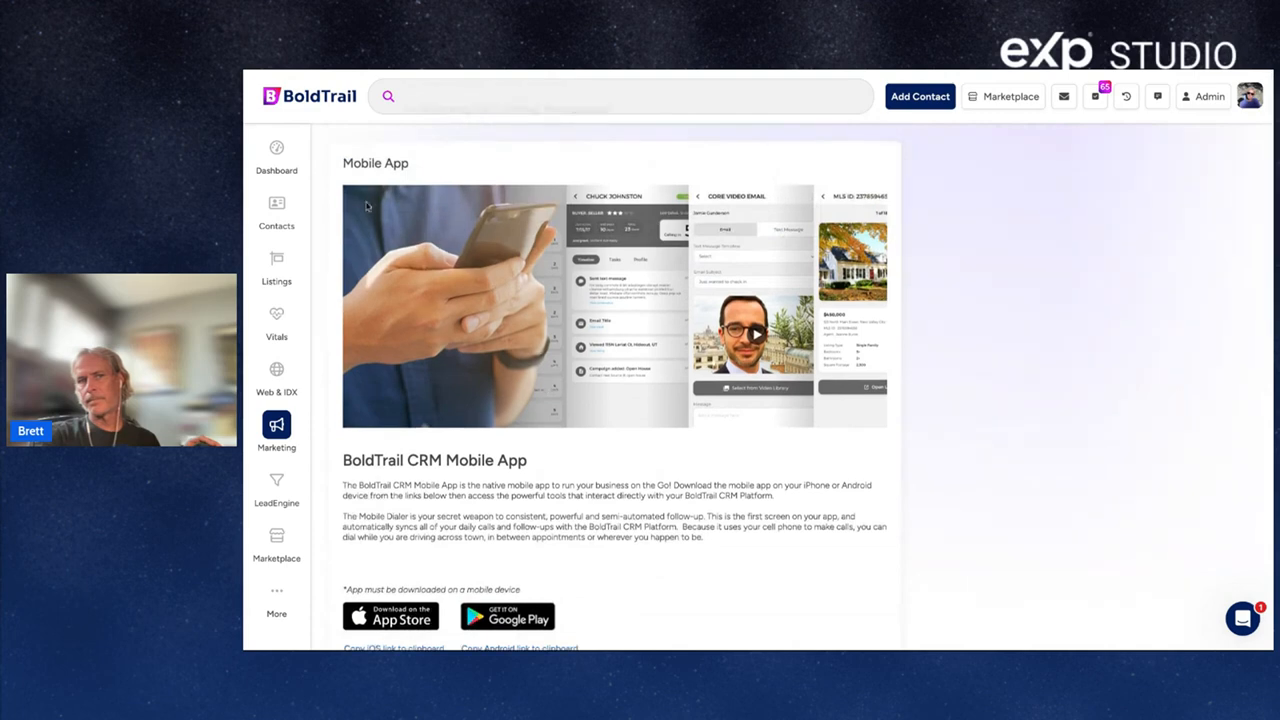
pyautogui.click(277, 152)
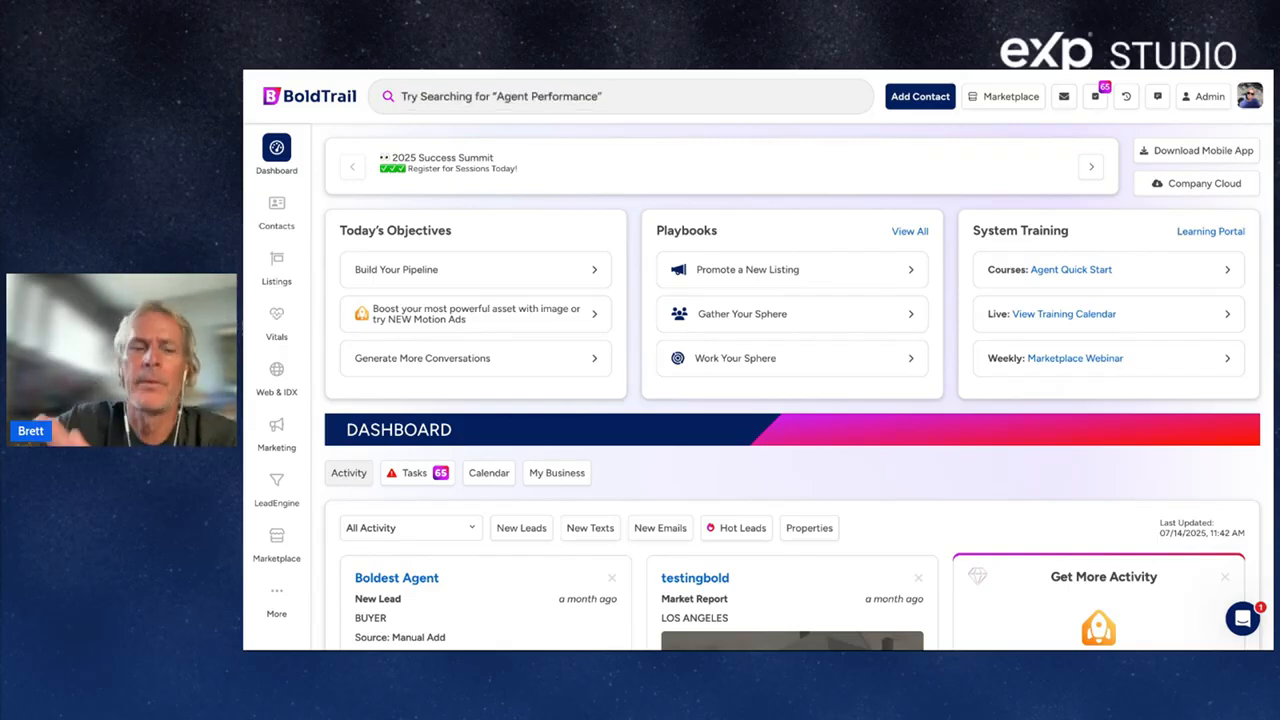
# Present the training deck as a slideshow and advance to the 'If it's not in BoldTrail' slide.
pyautogui.click(405, 580)
pyautogui.click(343, 70)
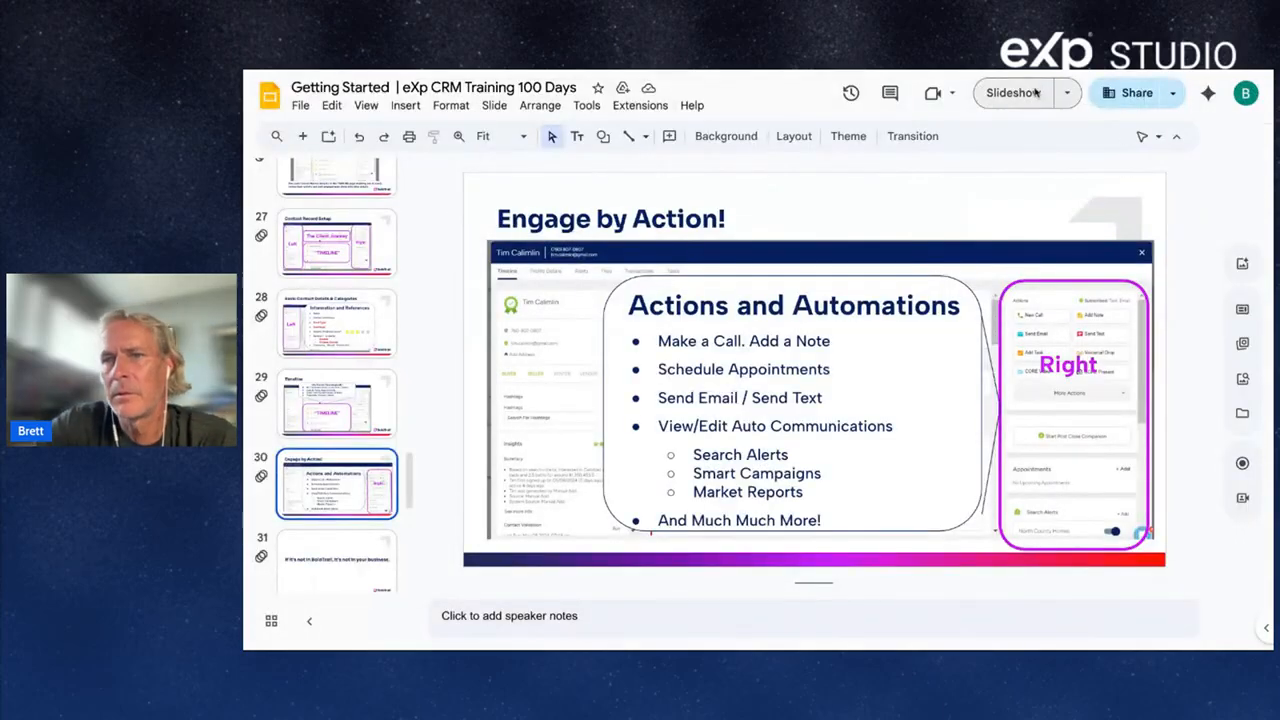
pyautogui.click(1035, 91)
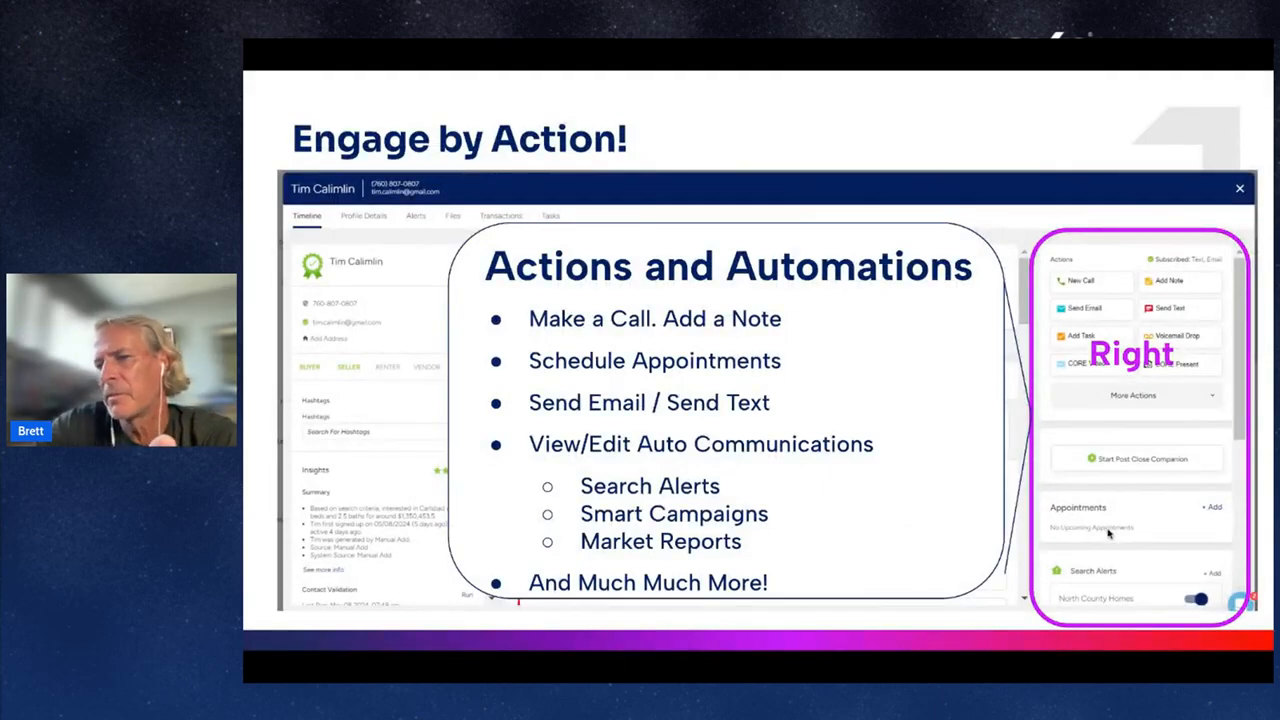
pyautogui.press('Right')
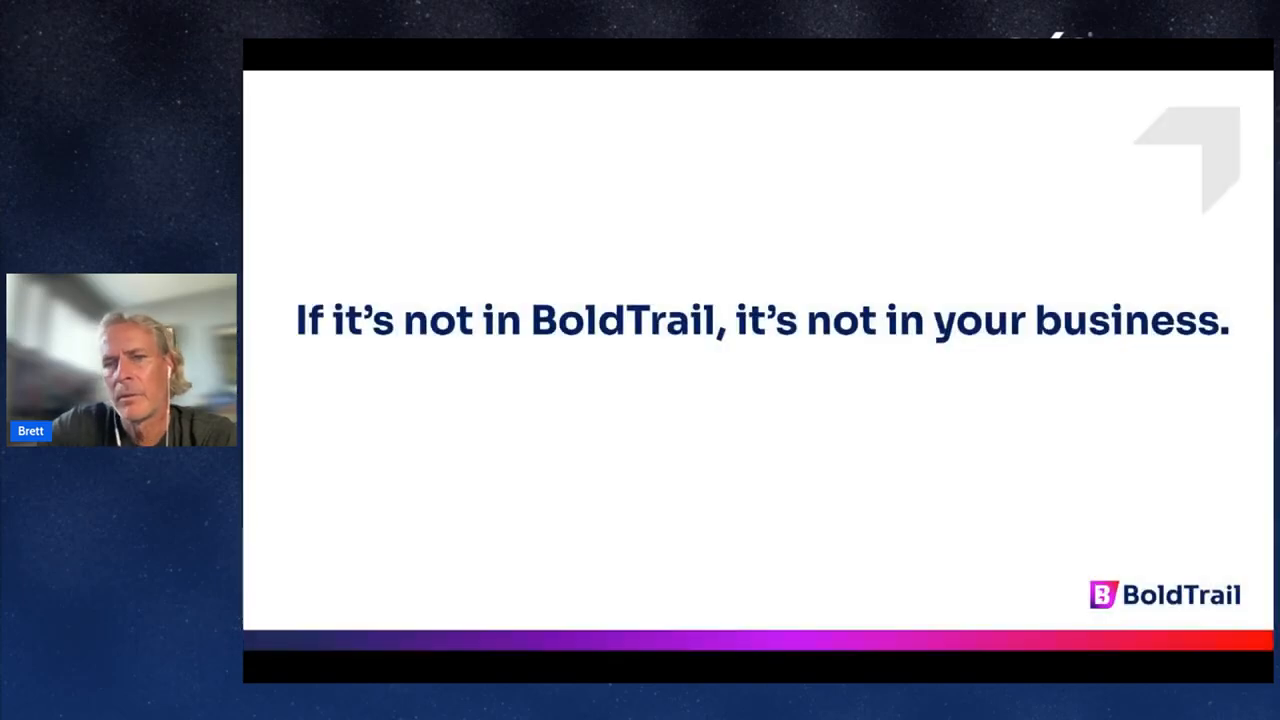
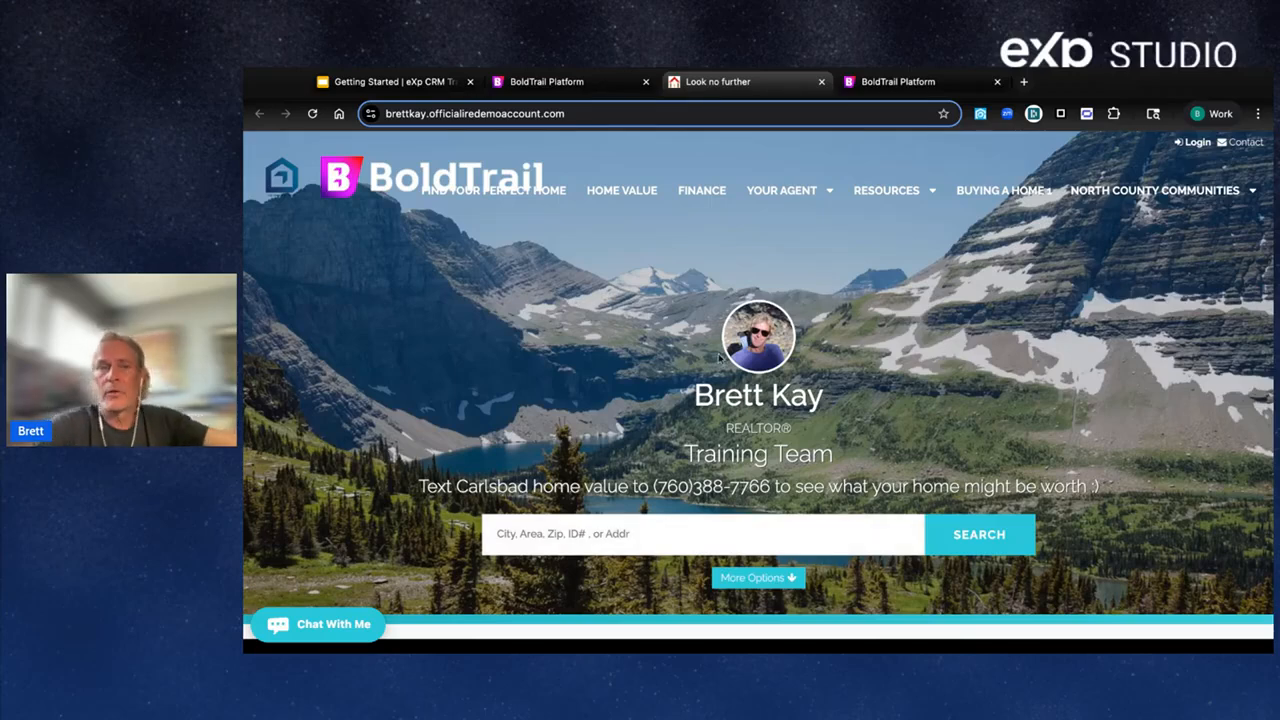
# Search homes in San Diego (CA), bringing up 567 listings beside a price map.
pyautogui.click(572, 533)
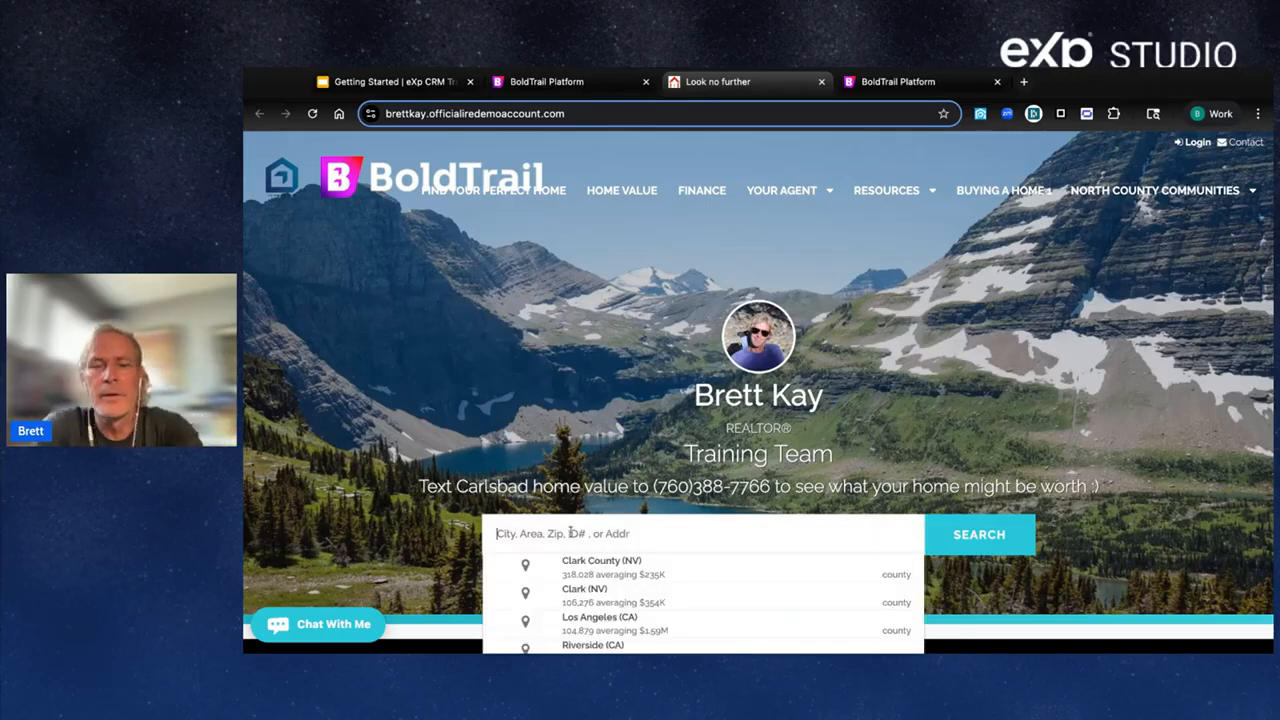
pyautogui.write('san diego')
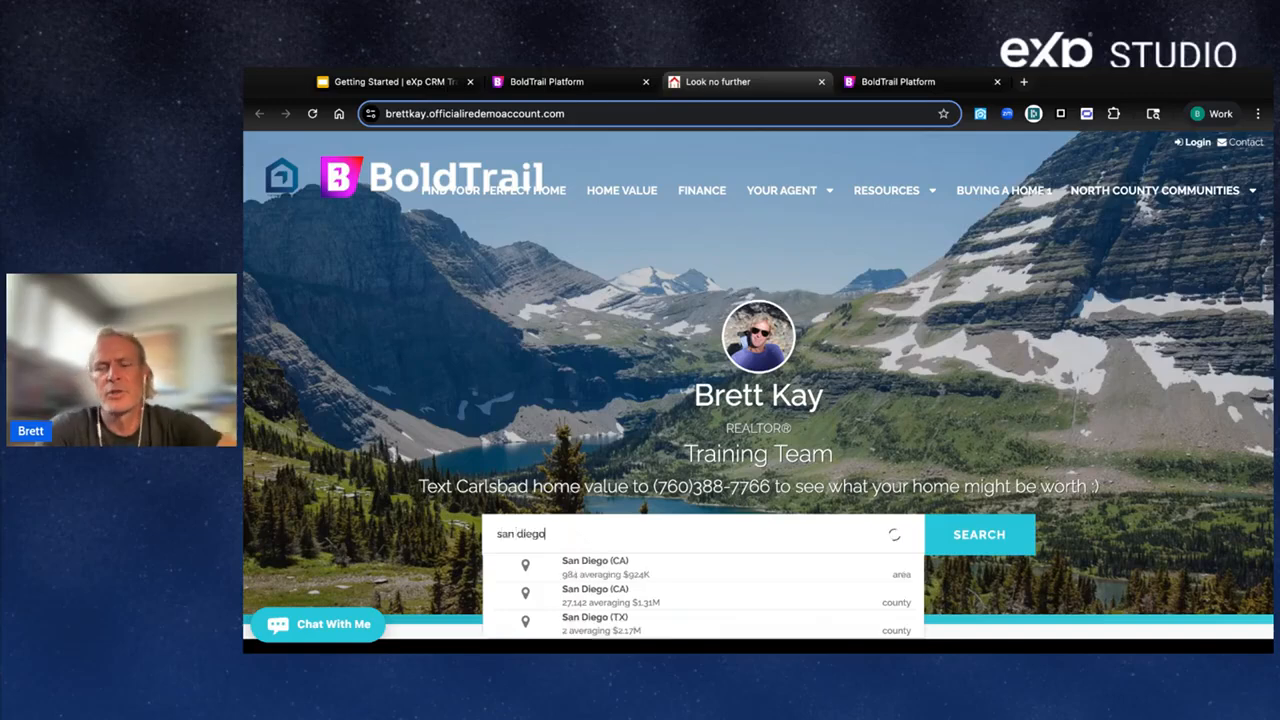
pyautogui.click(688, 588)
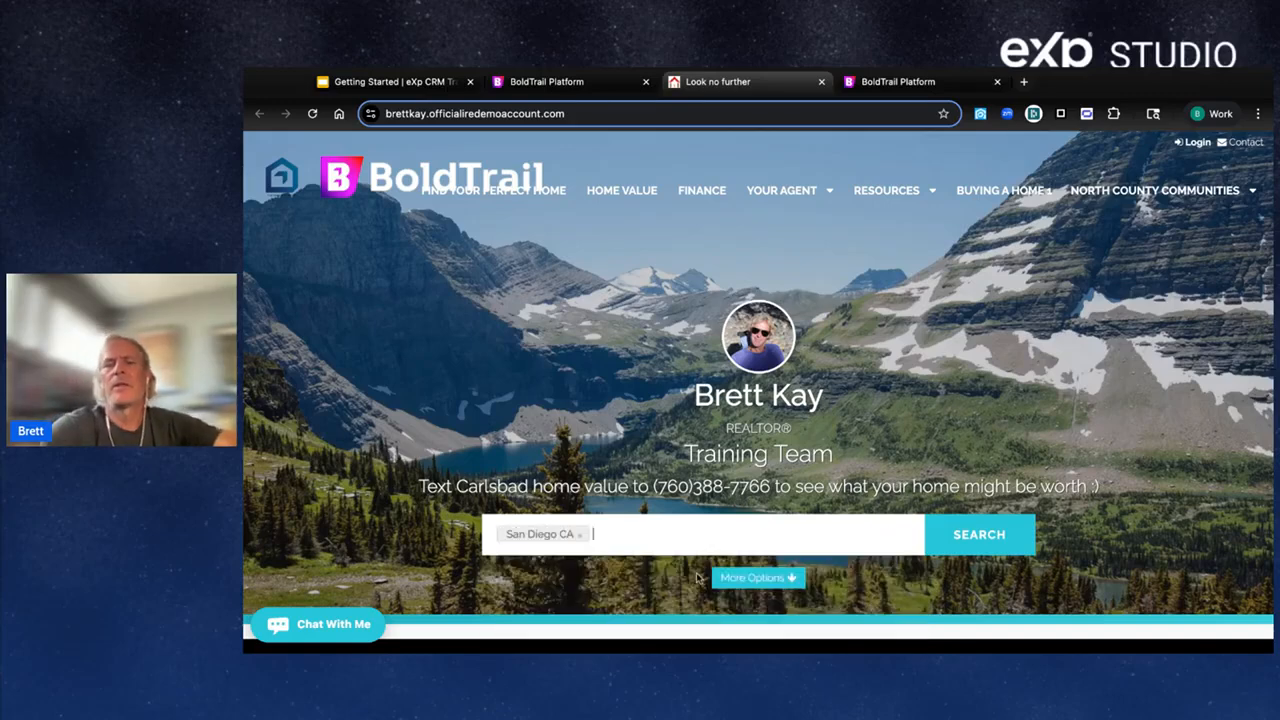
pyautogui.click(977, 536)
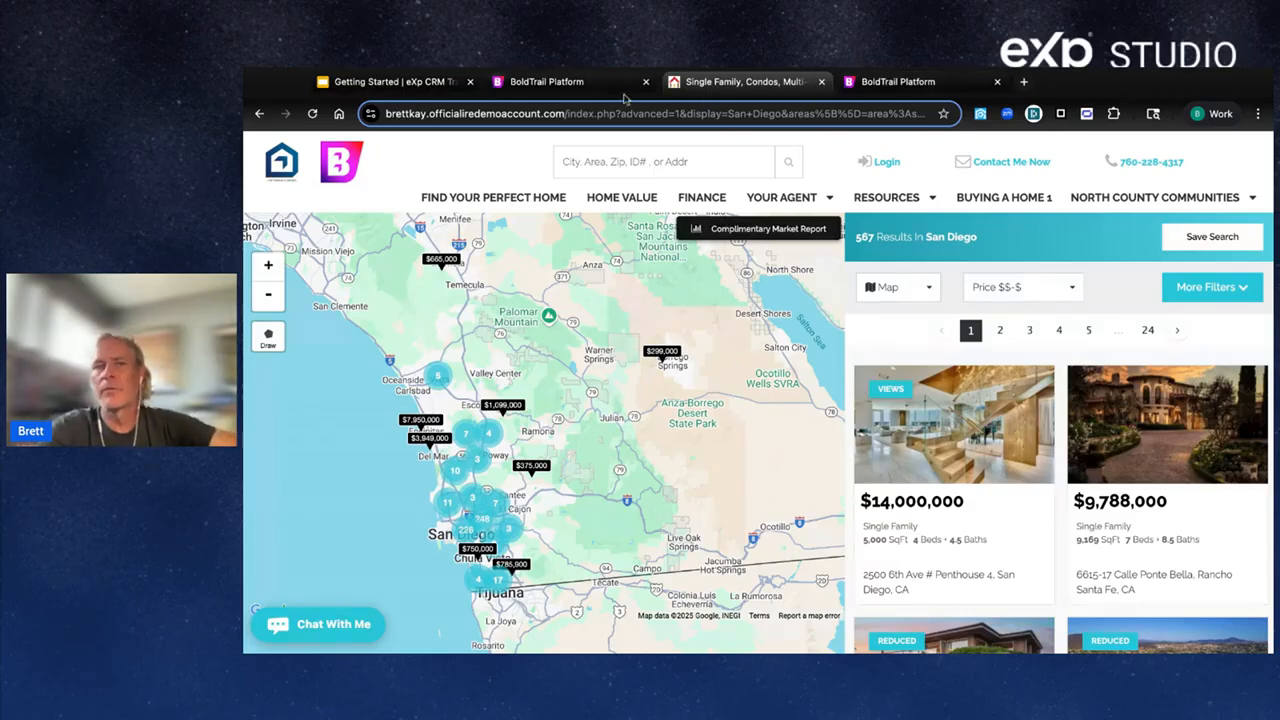
# Present the Google Slides training deck as a full-screen slideshow.
pyautogui.click(395, 81)
pyautogui.click(1003, 157)
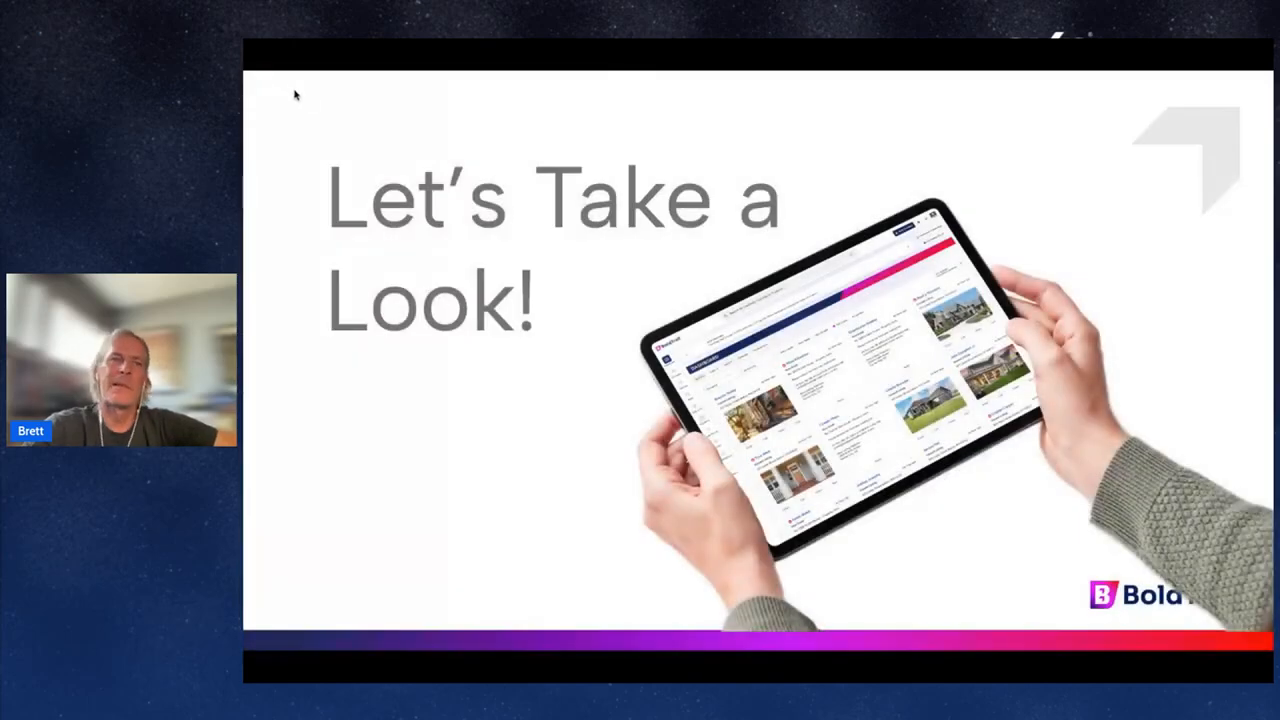
# Exit the slideshow, bring BoldTrail back full screen, and open the Dashboard.
pyautogui.press('Escape')
pyautogui.click(560, 81)
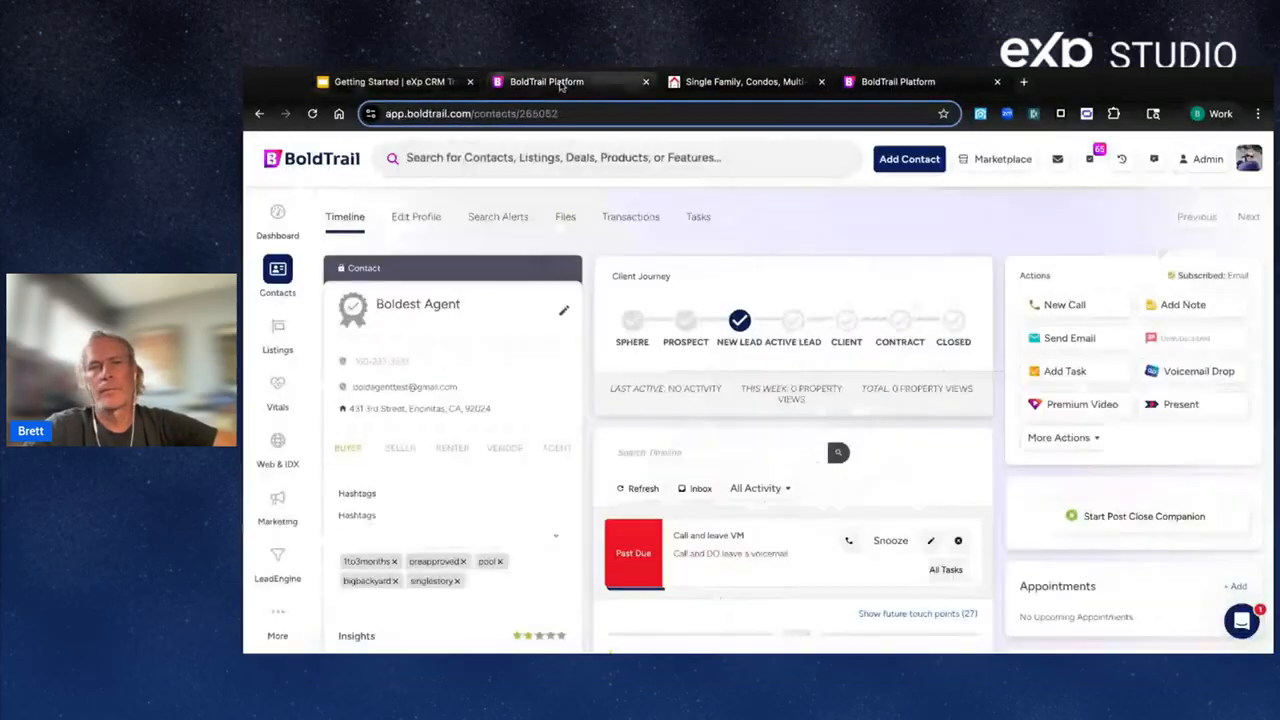
pyautogui.press('F11')
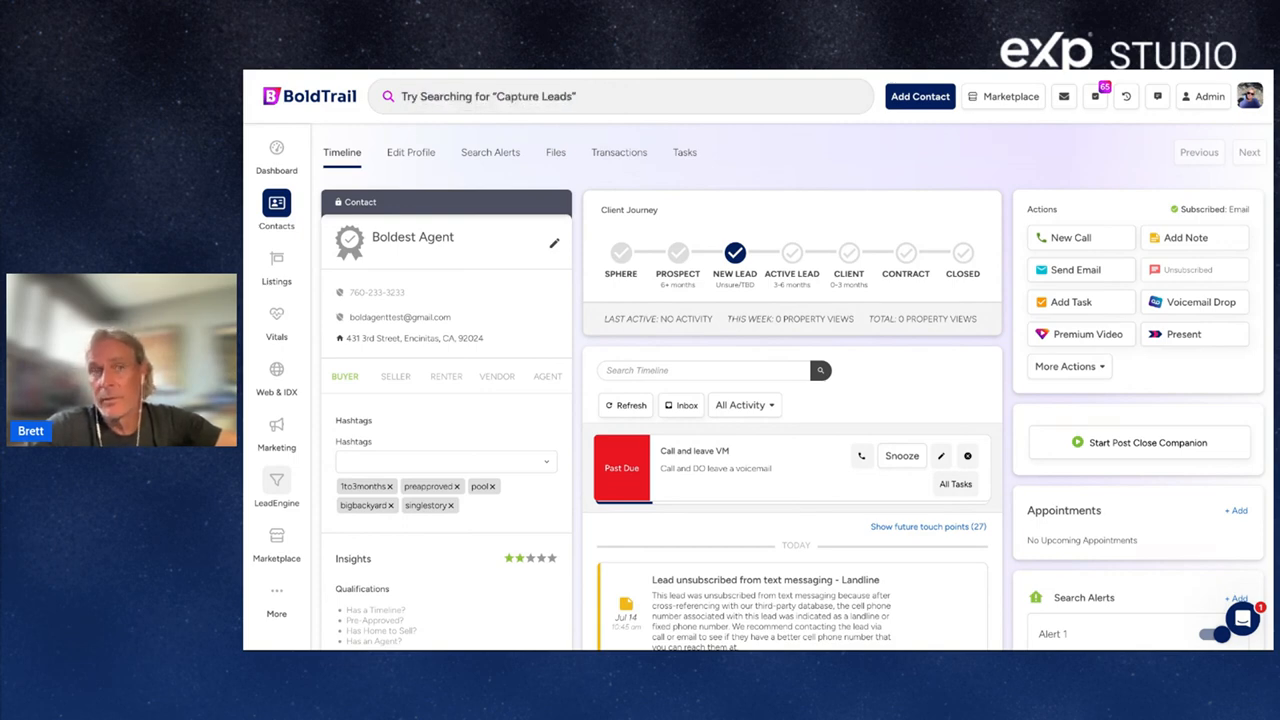
pyautogui.click(276, 150)
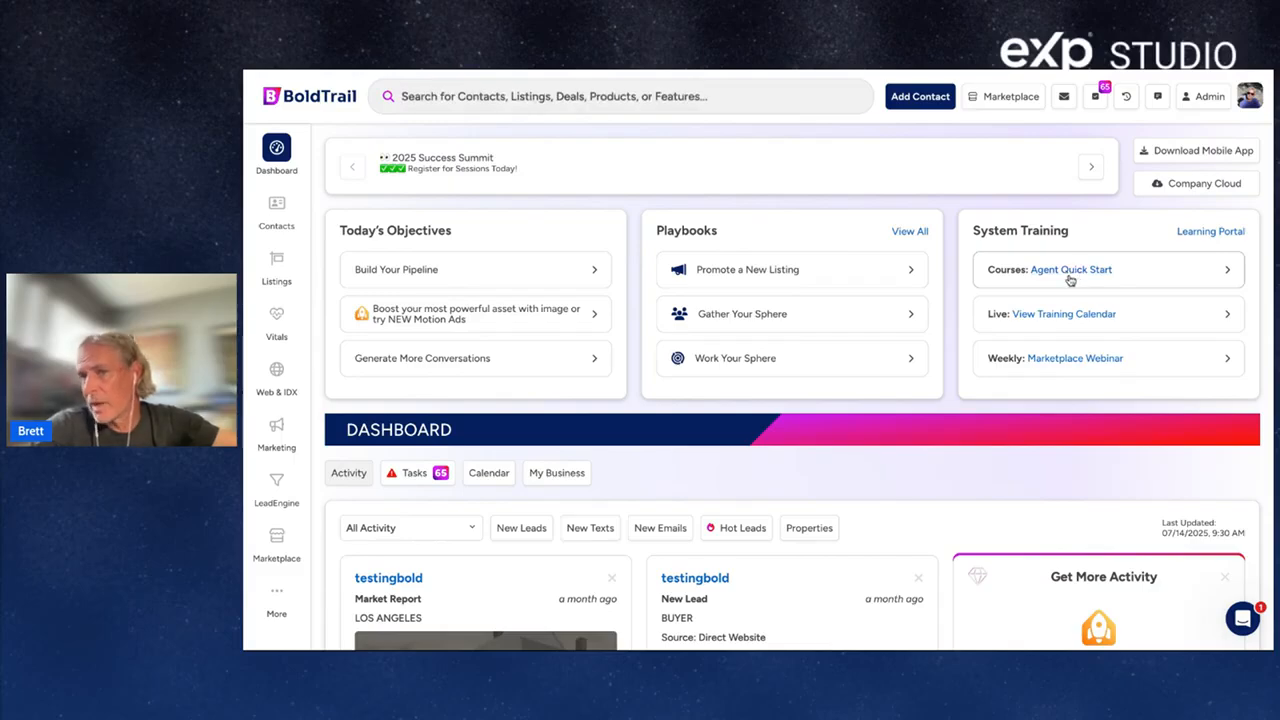
pyautogui.click(1079, 278)
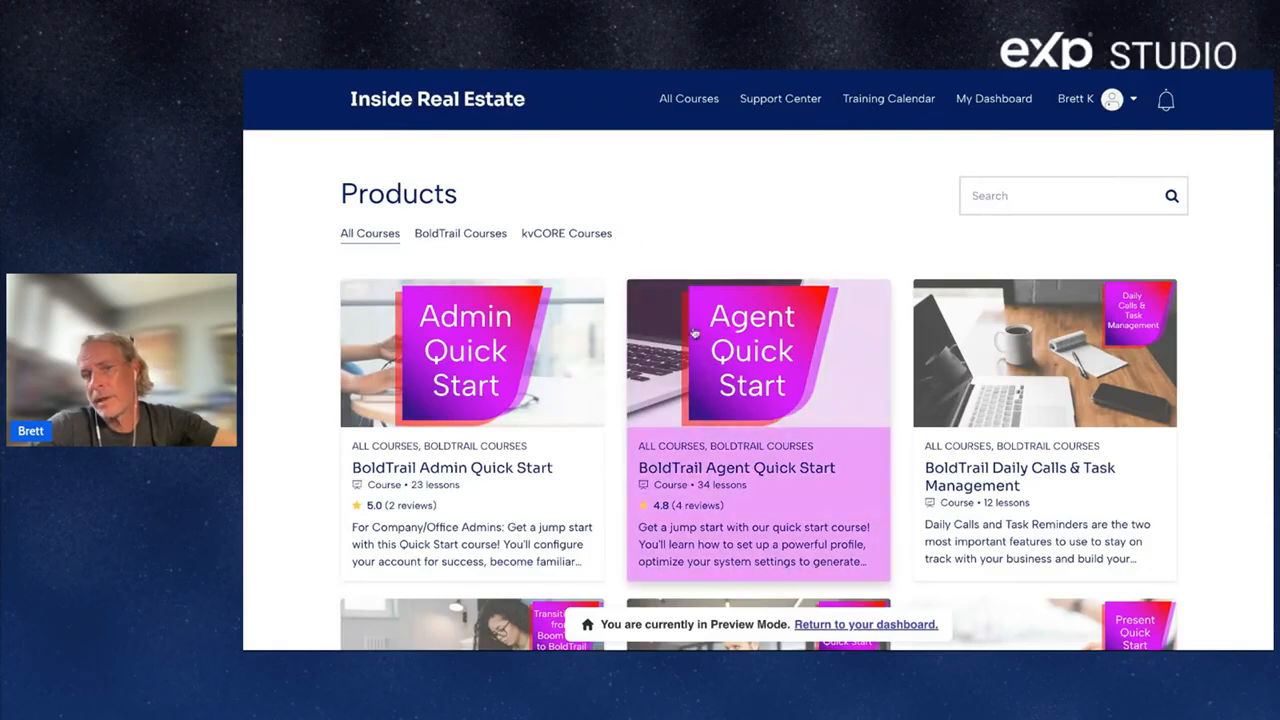
pyautogui.click(755, 353)
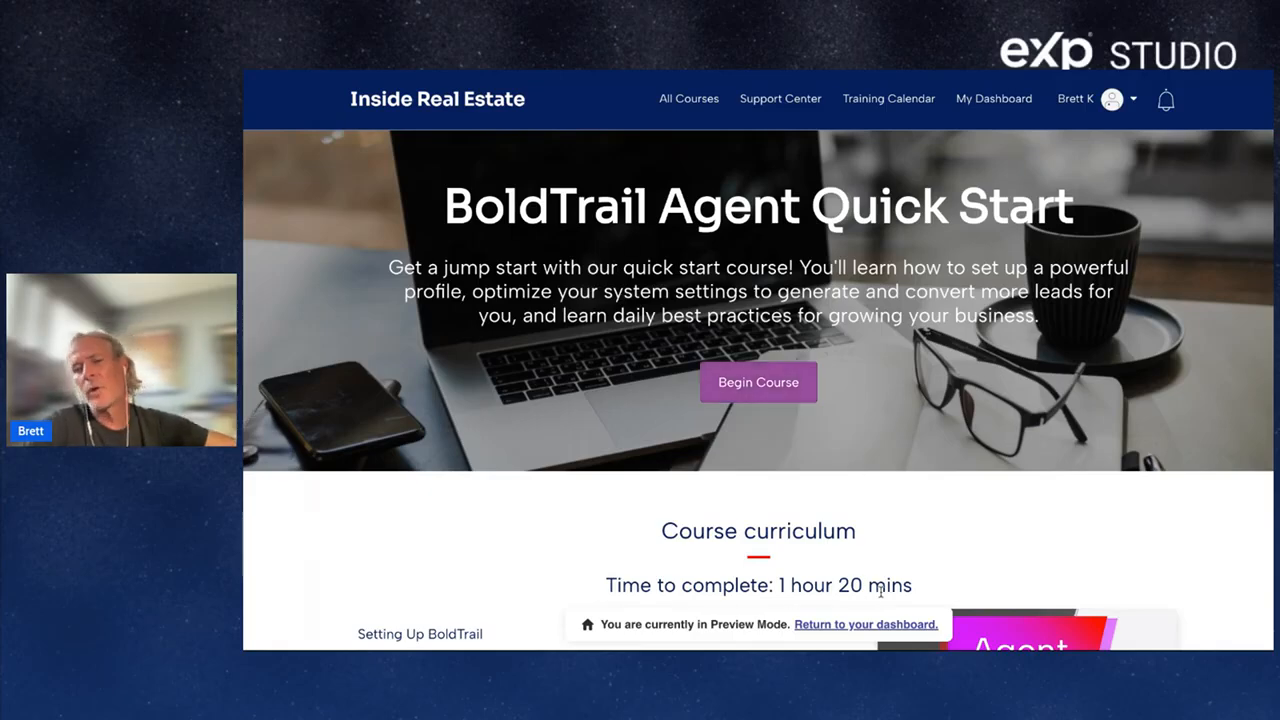
pyautogui.tripleClick(922, 589)
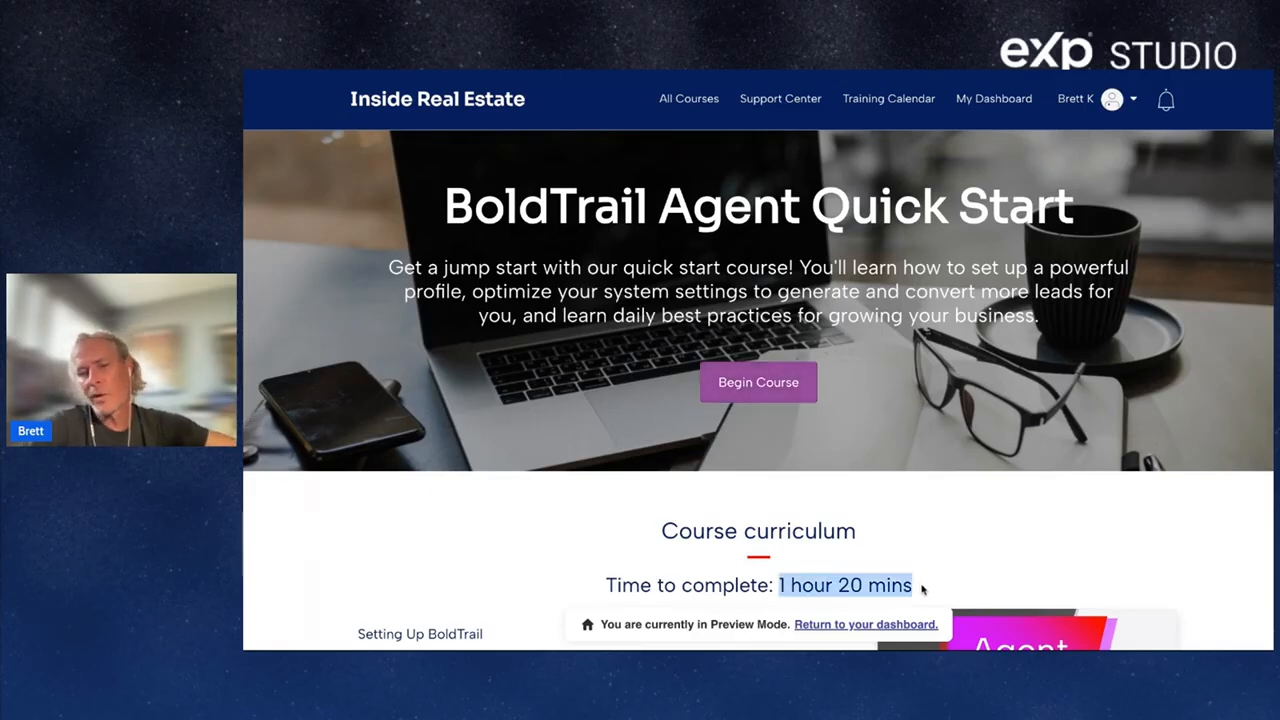
pyautogui.click(472, 73)
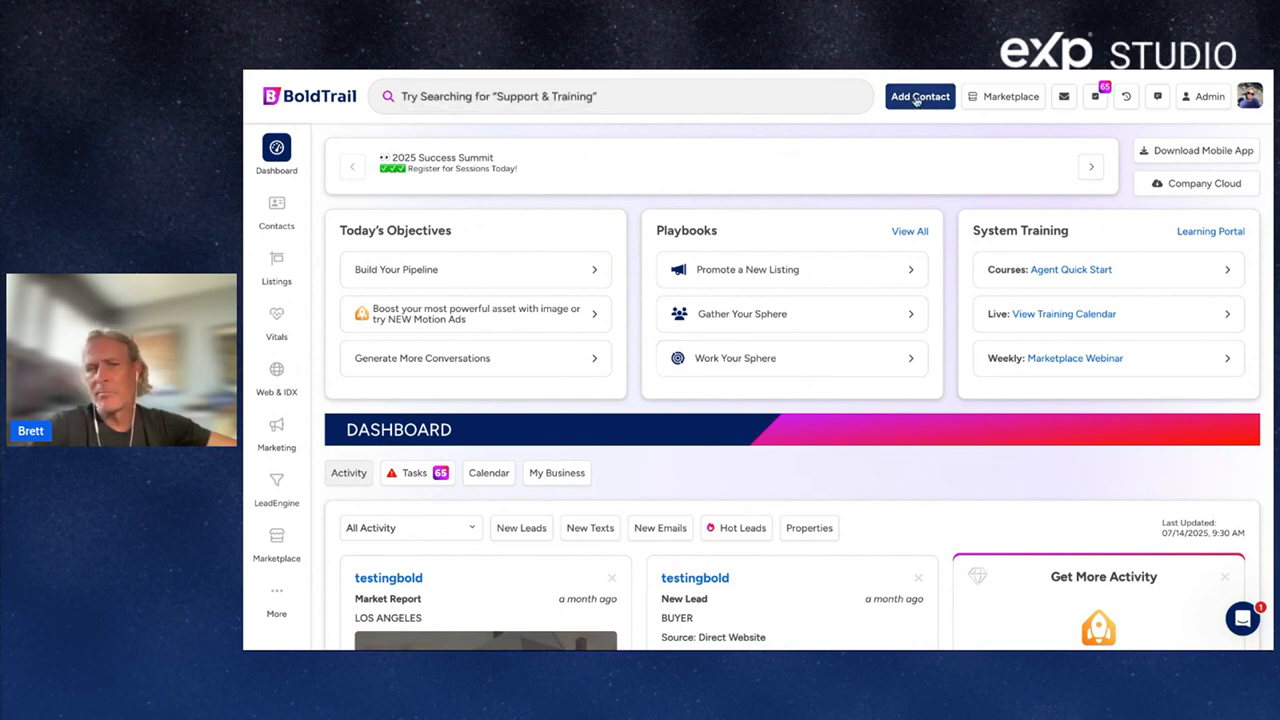
# Browse the global search palette and its extra quick actions, then close it.
pyautogui.click(620, 102)
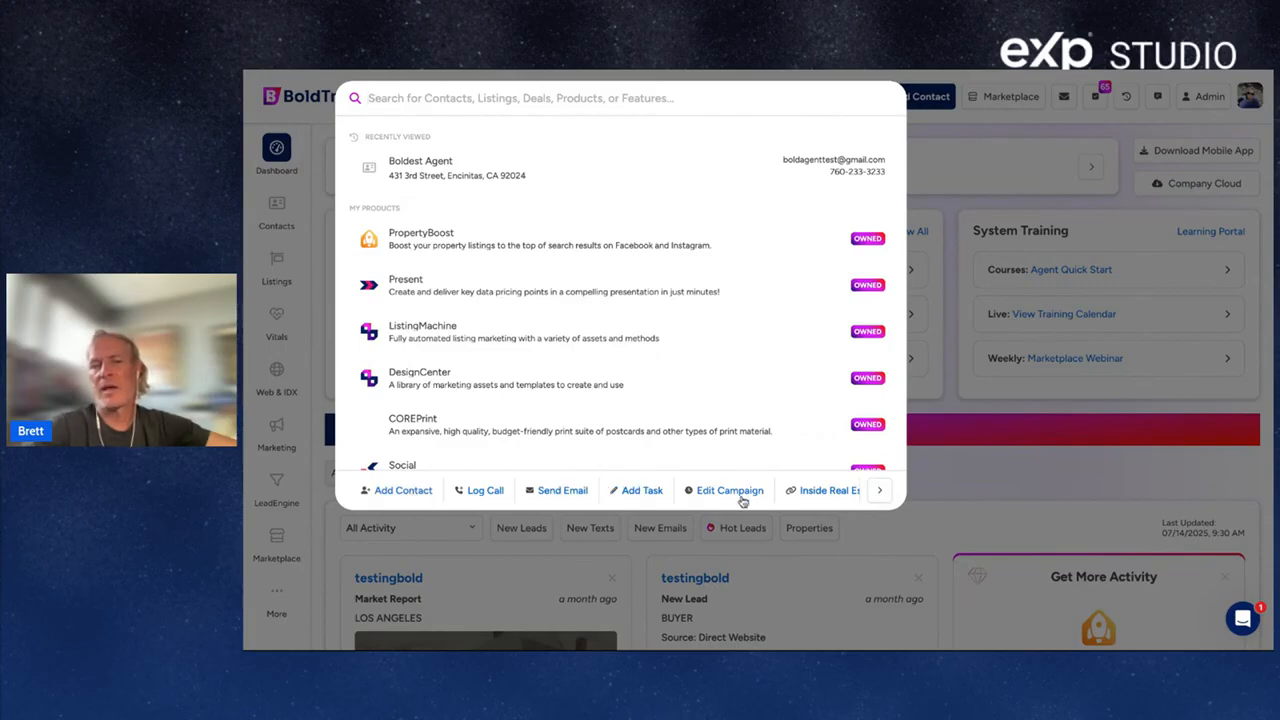
pyautogui.click(878, 491)
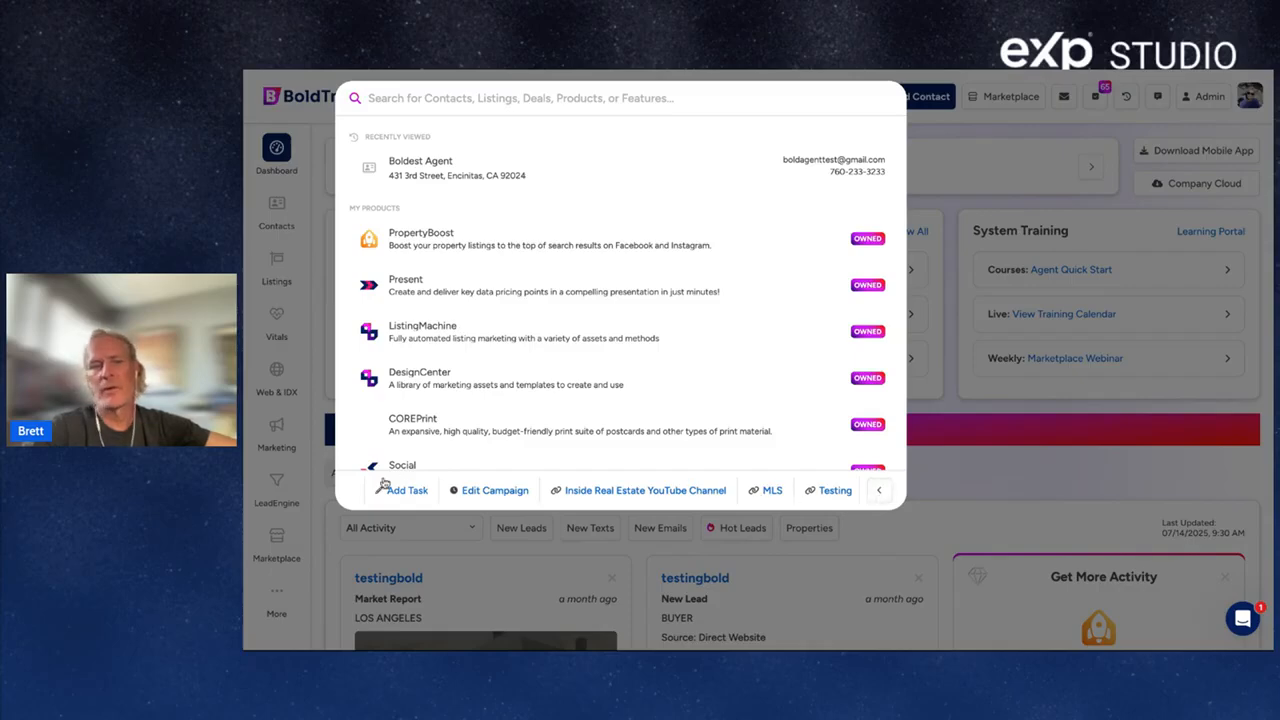
pyautogui.click(949, 122)
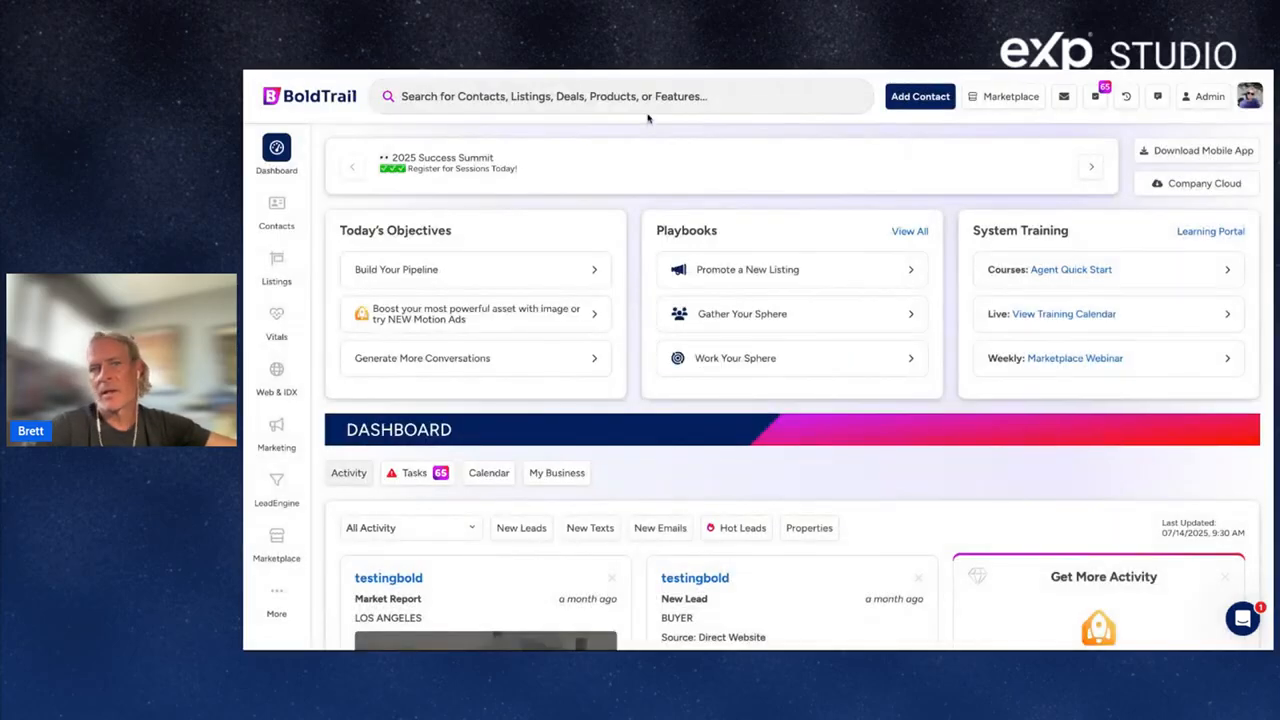
# Preview the Add Contact form, close it unsaved, and go to My Profile.
pyautogui.click(922, 100)
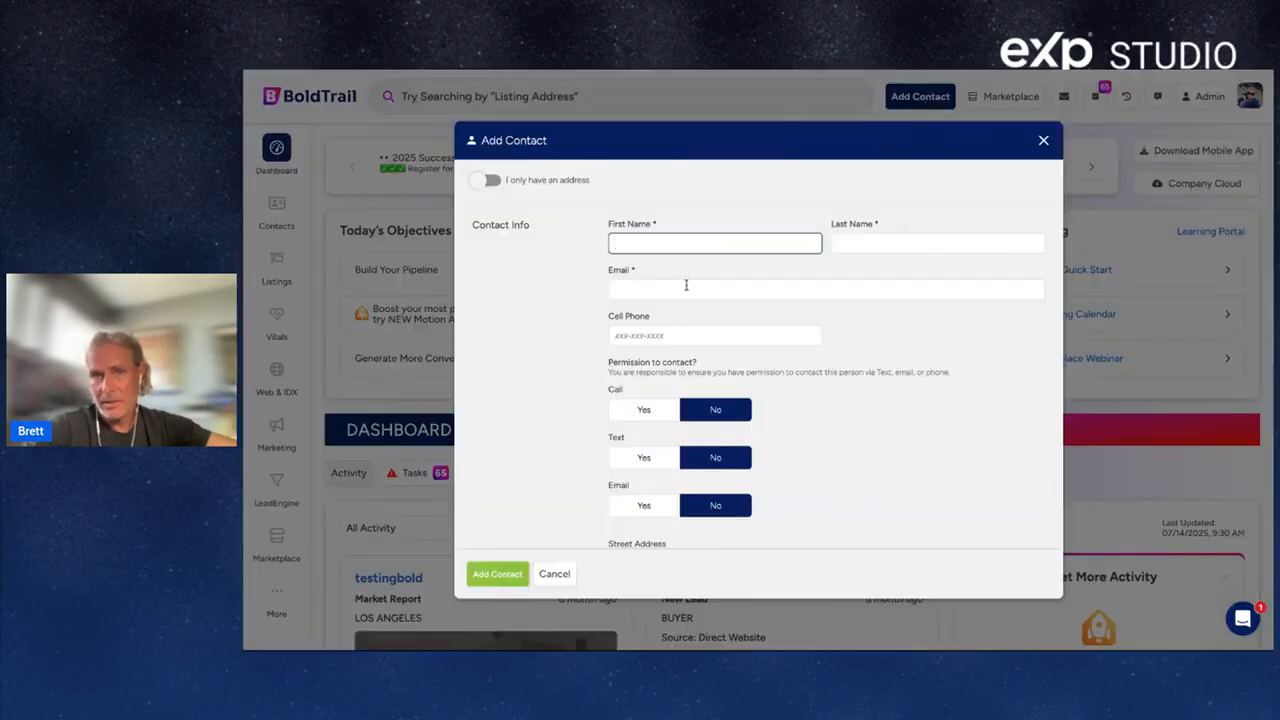
pyautogui.click(681, 260)
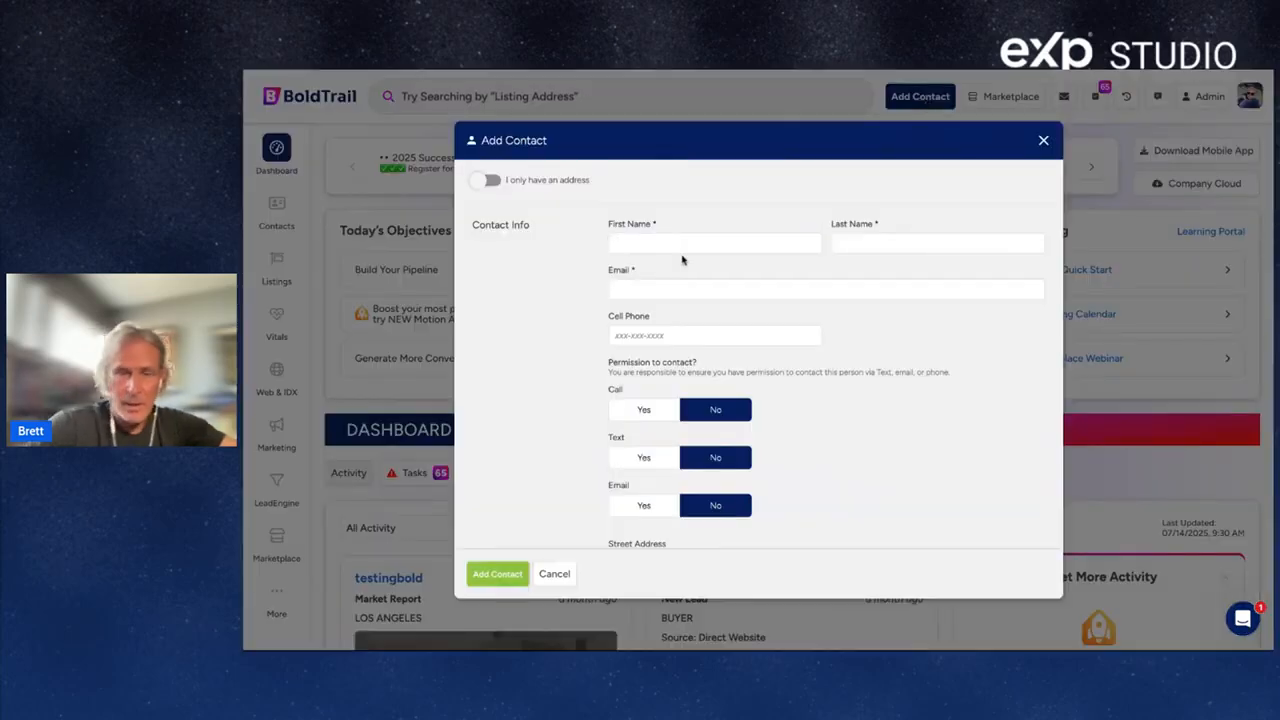
pyautogui.click(1044, 142)
pyautogui.click(1251, 100)
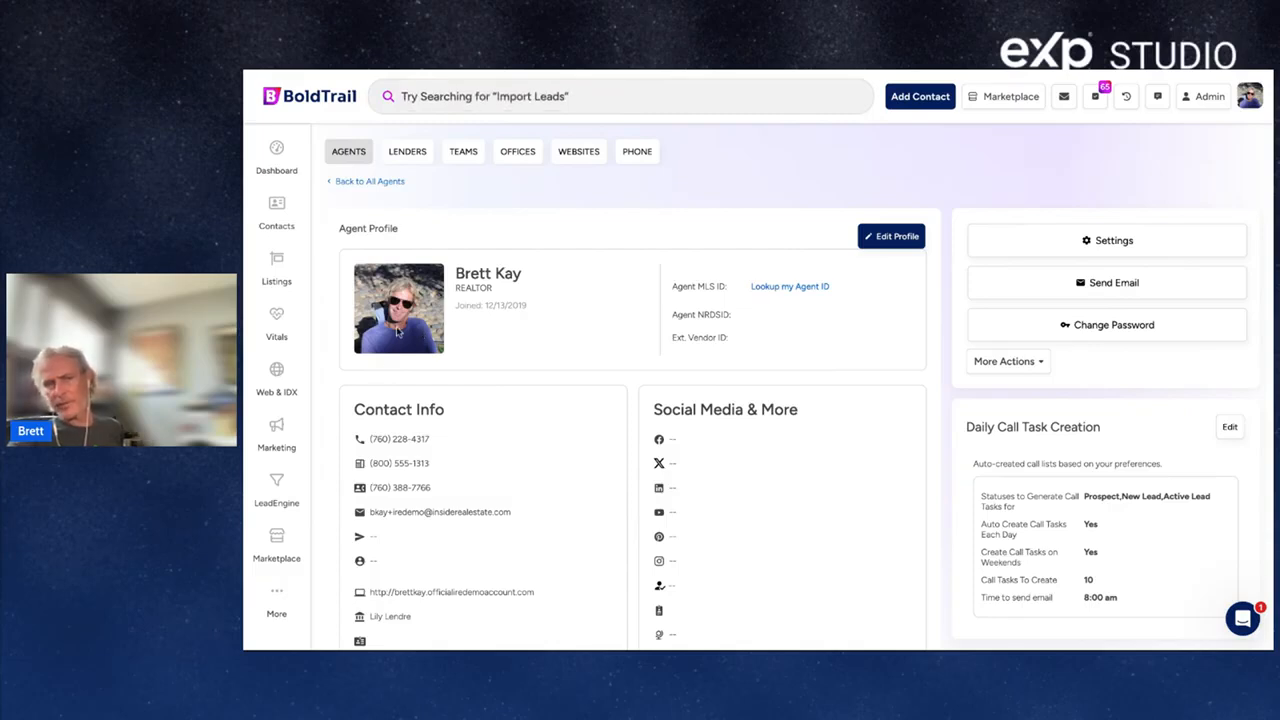
# Review the profile's phone number, signature and appointment availability, then return to the Dashboard.
pyautogui.moveTo(438, 441); pyautogui.dragTo(368, 442)
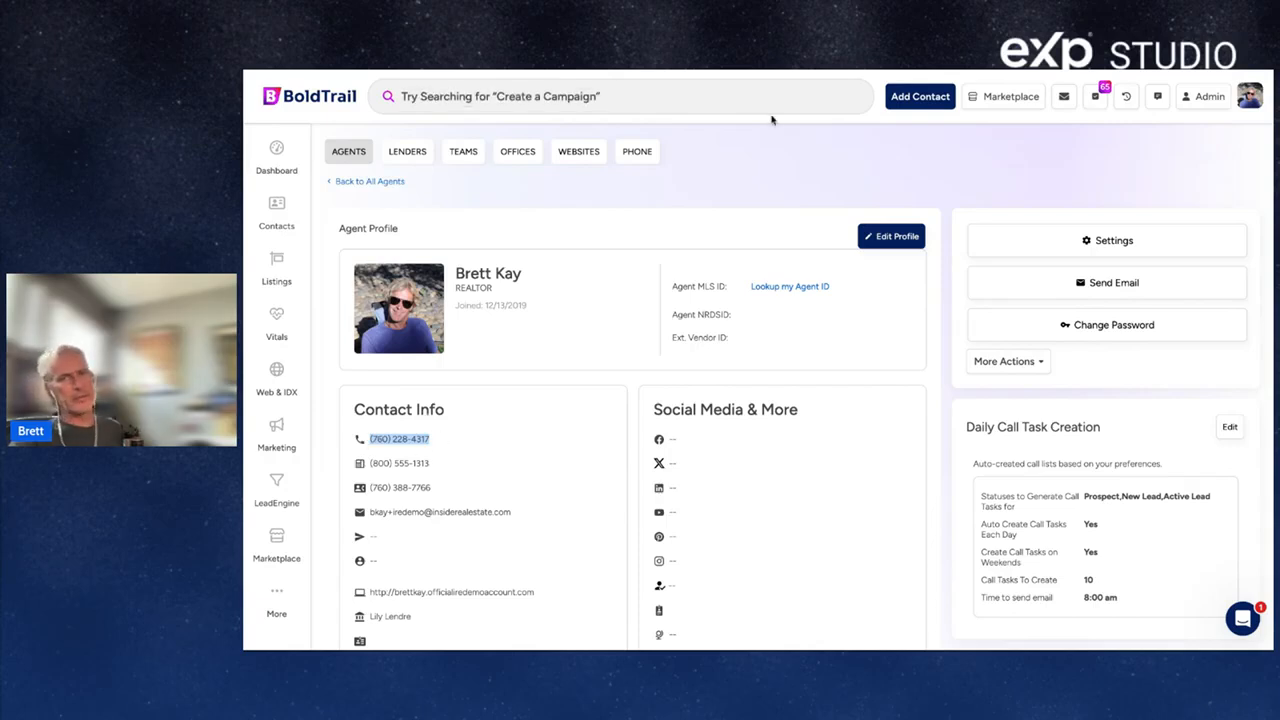
pyautogui.click(1250, 96)
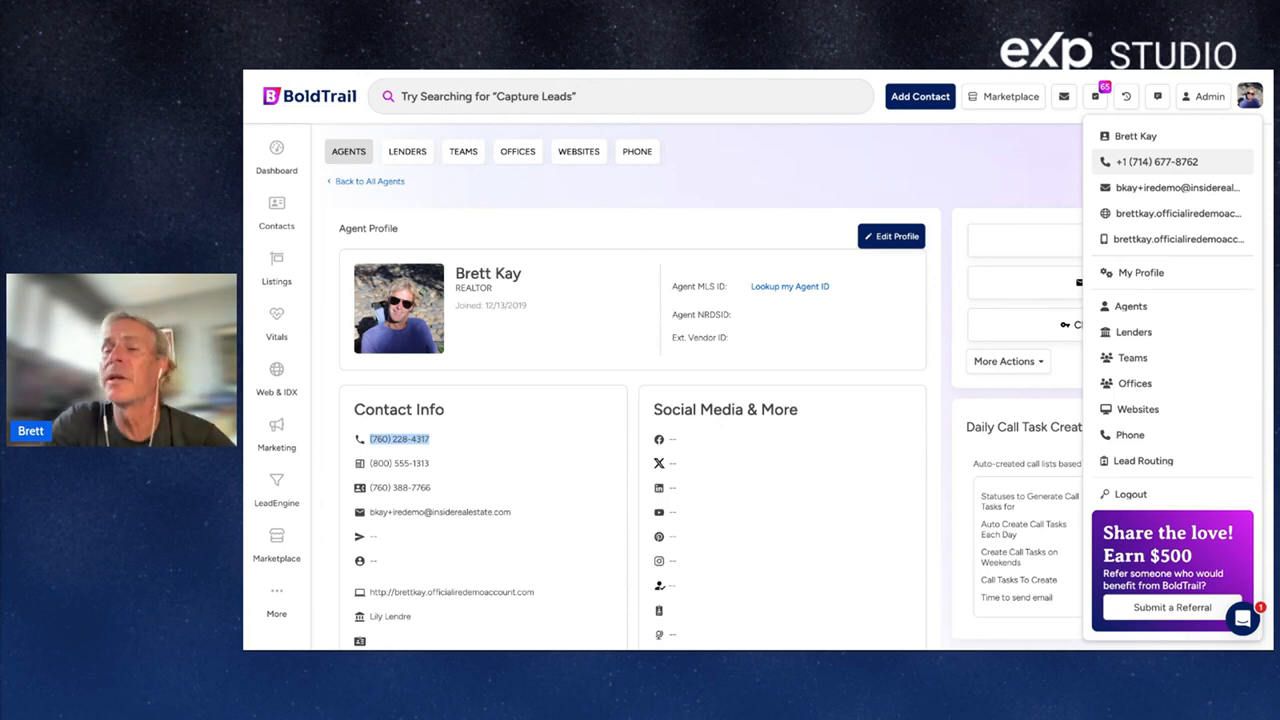
pyautogui.click(373, 456)
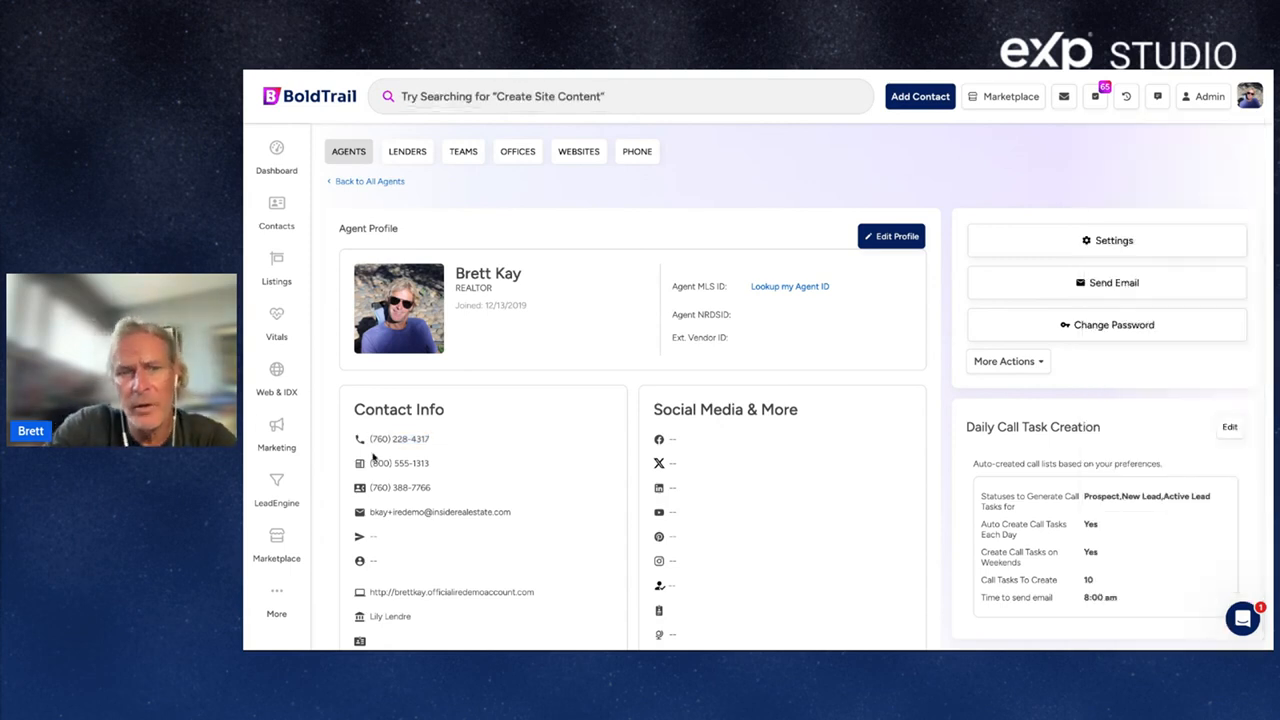
pyautogui.tripleClick(438, 447)
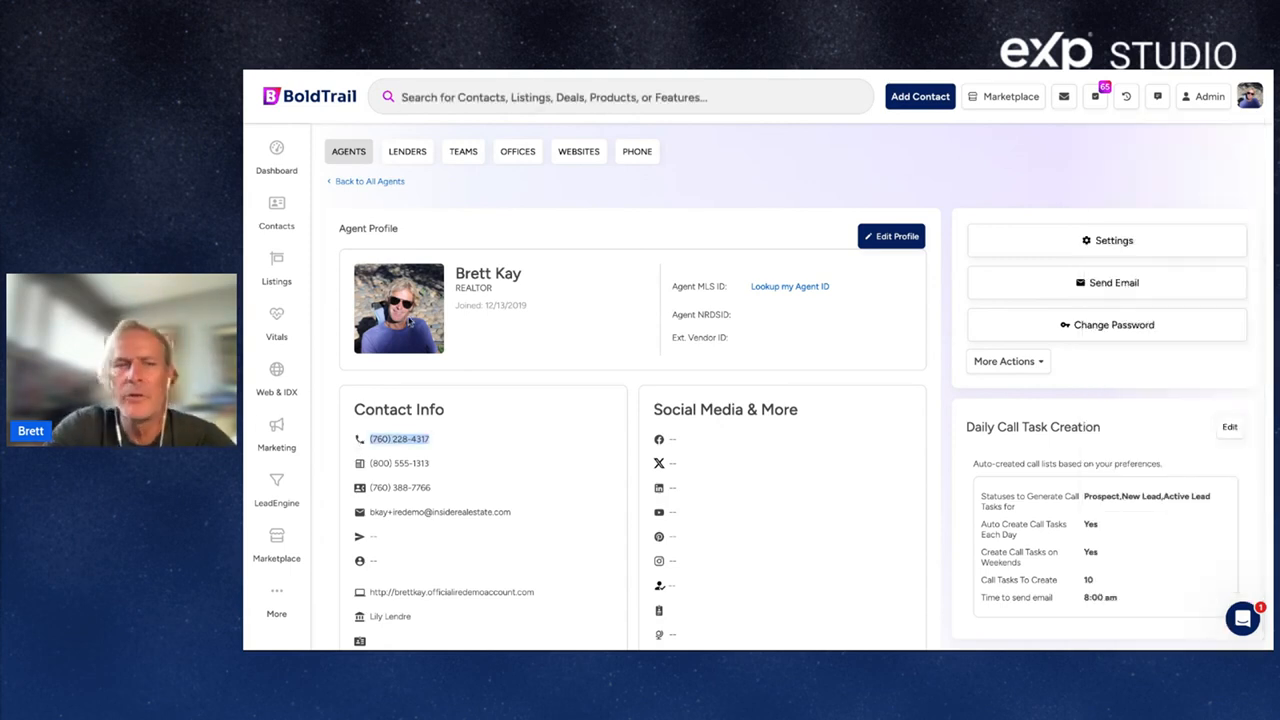
pyautogui.scroll(-5, 631, 461)
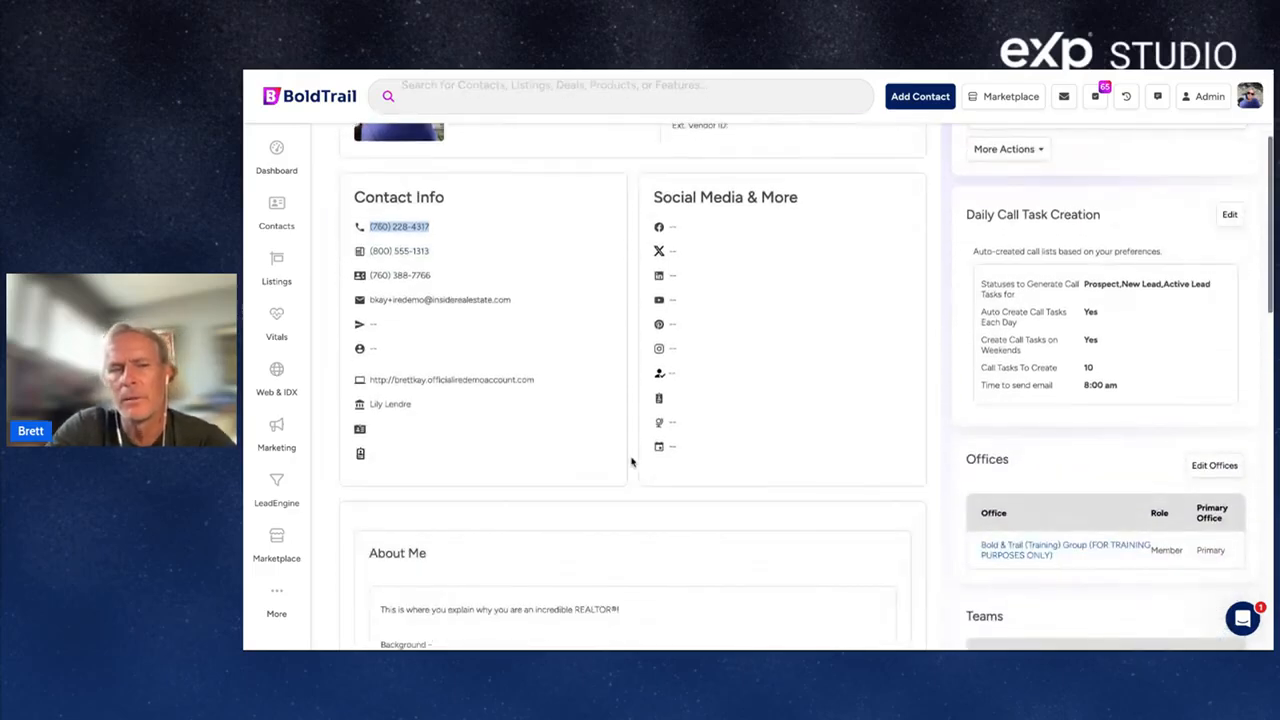
pyautogui.scroll(-3, 477, 349)
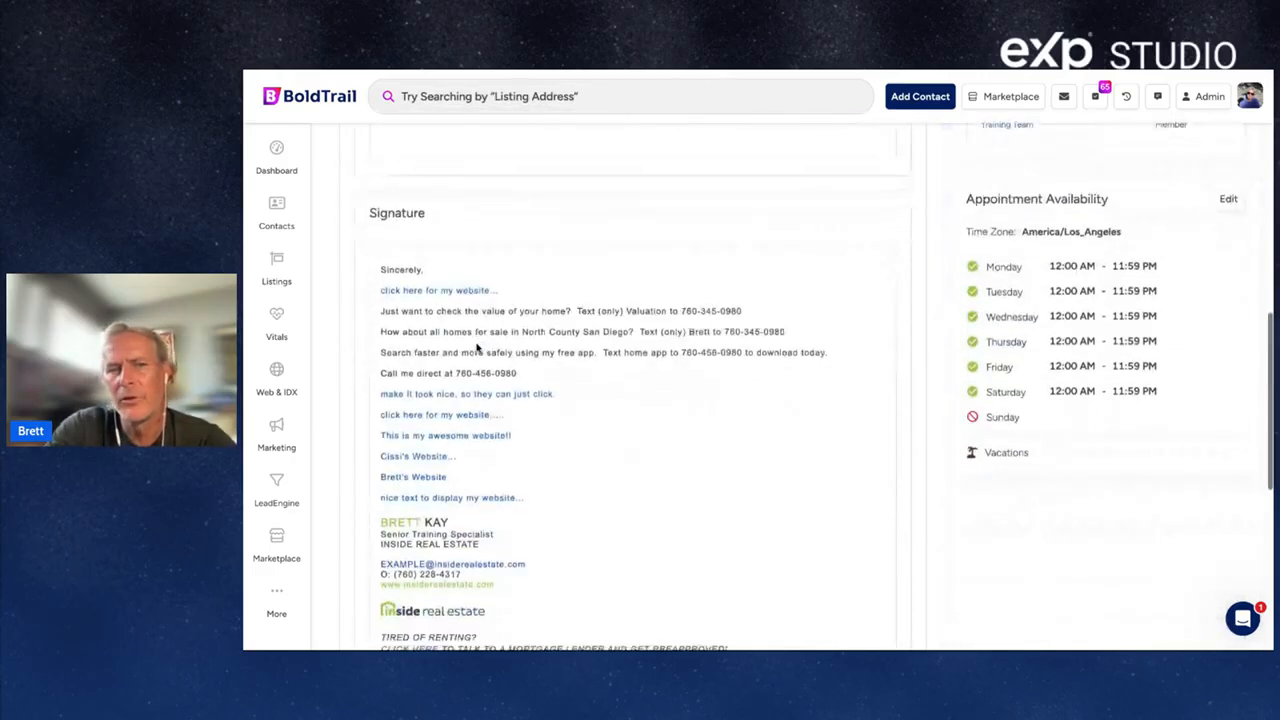
pyautogui.scroll(1, 476, 348)
pyautogui.scroll(8, 477, 348)
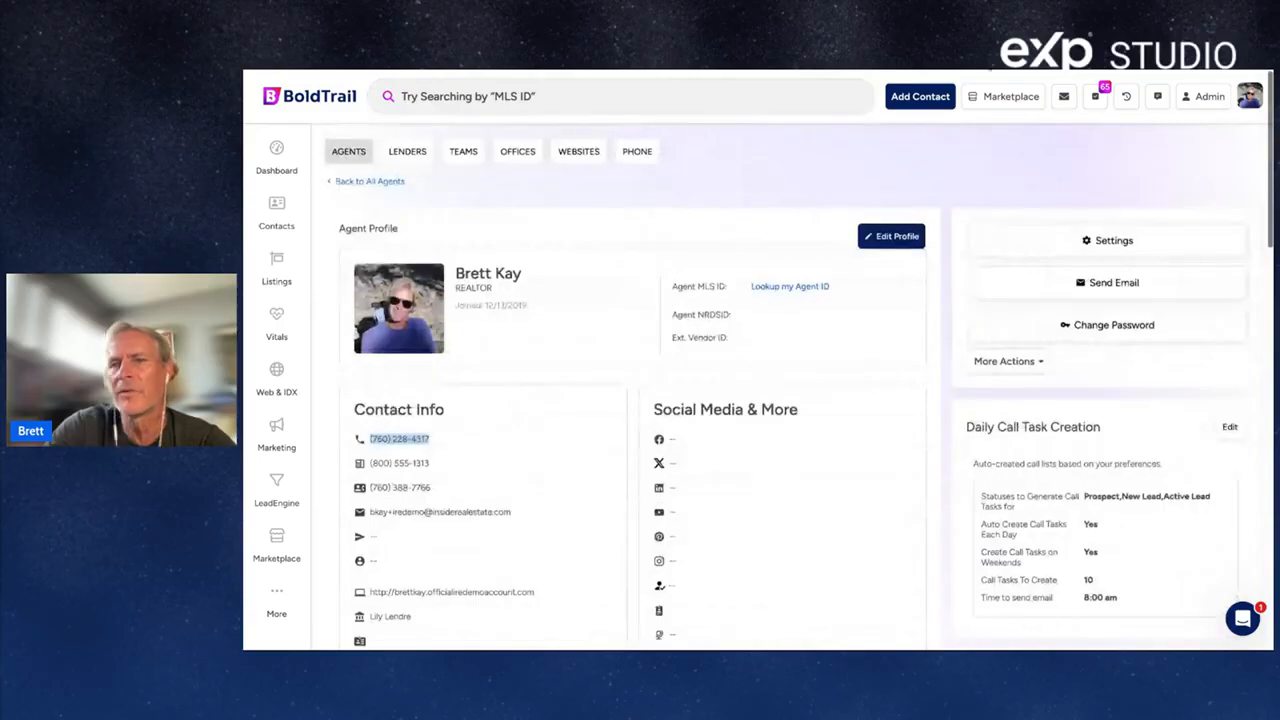
pyautogui.click(276, 150)
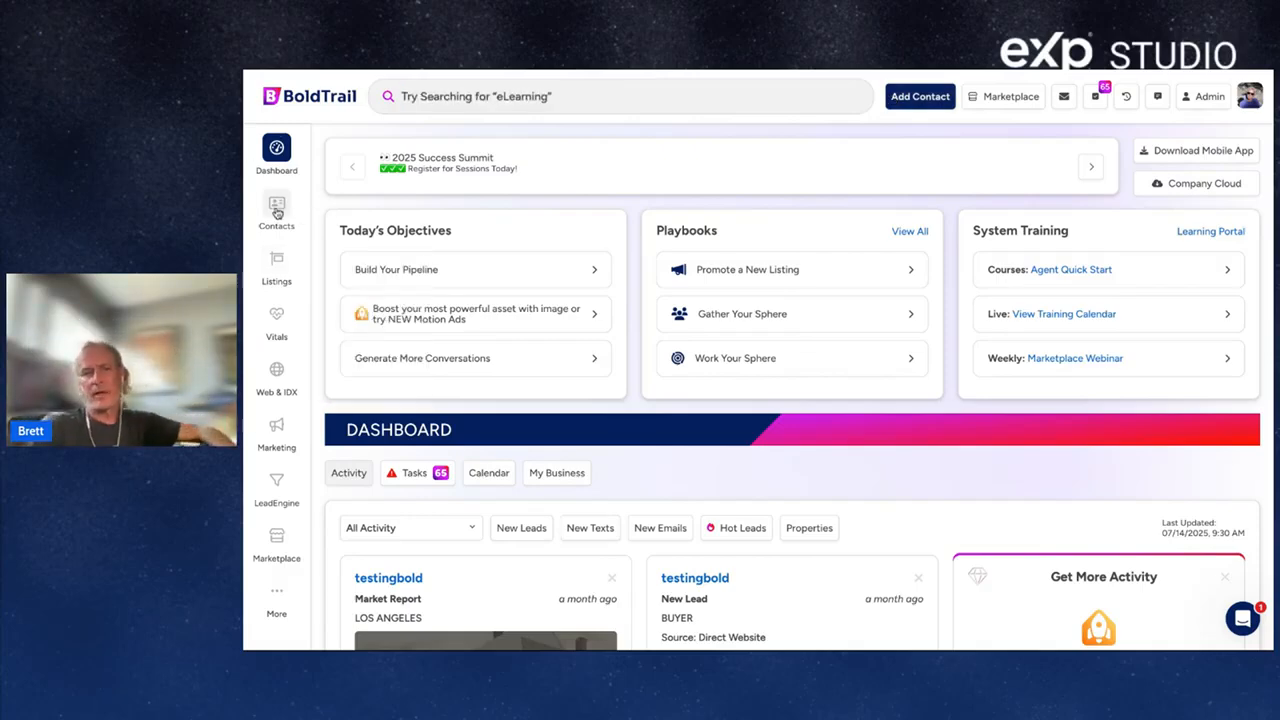
# Start a new contact from quick actions and enter its first and last name.
pyautogui.click(277, 210)
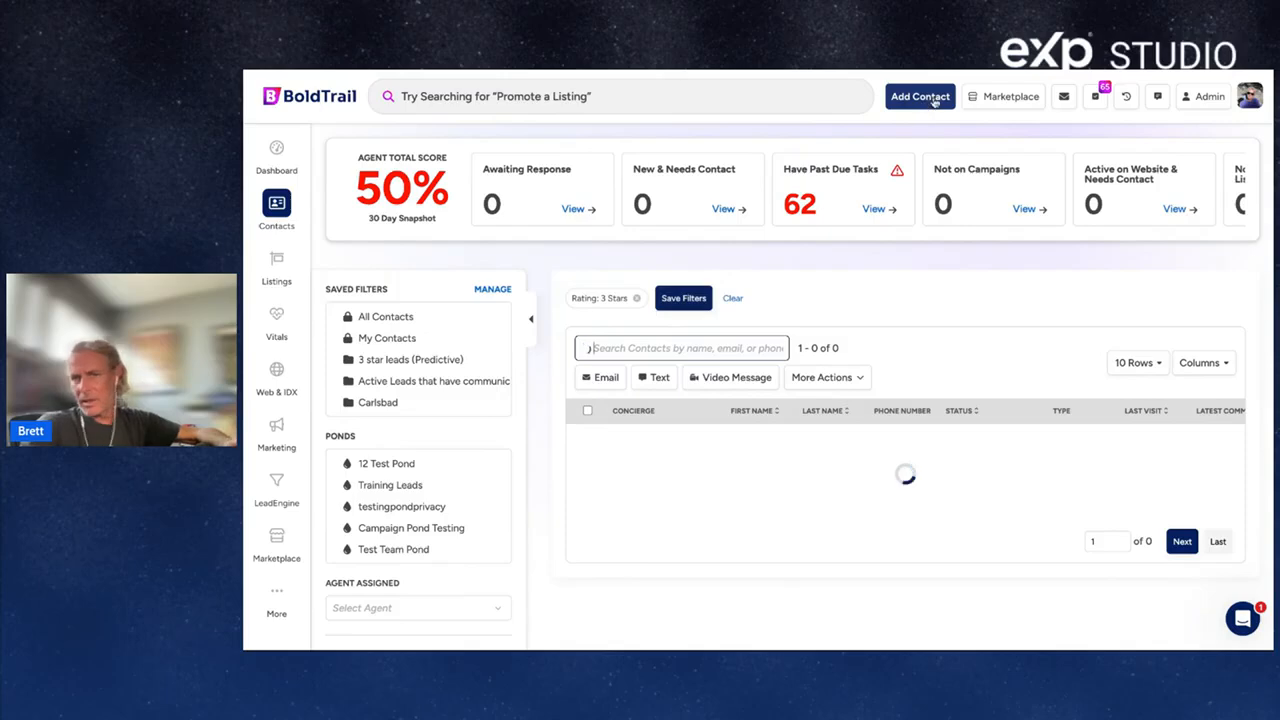
pyautogui.click(479, 97)
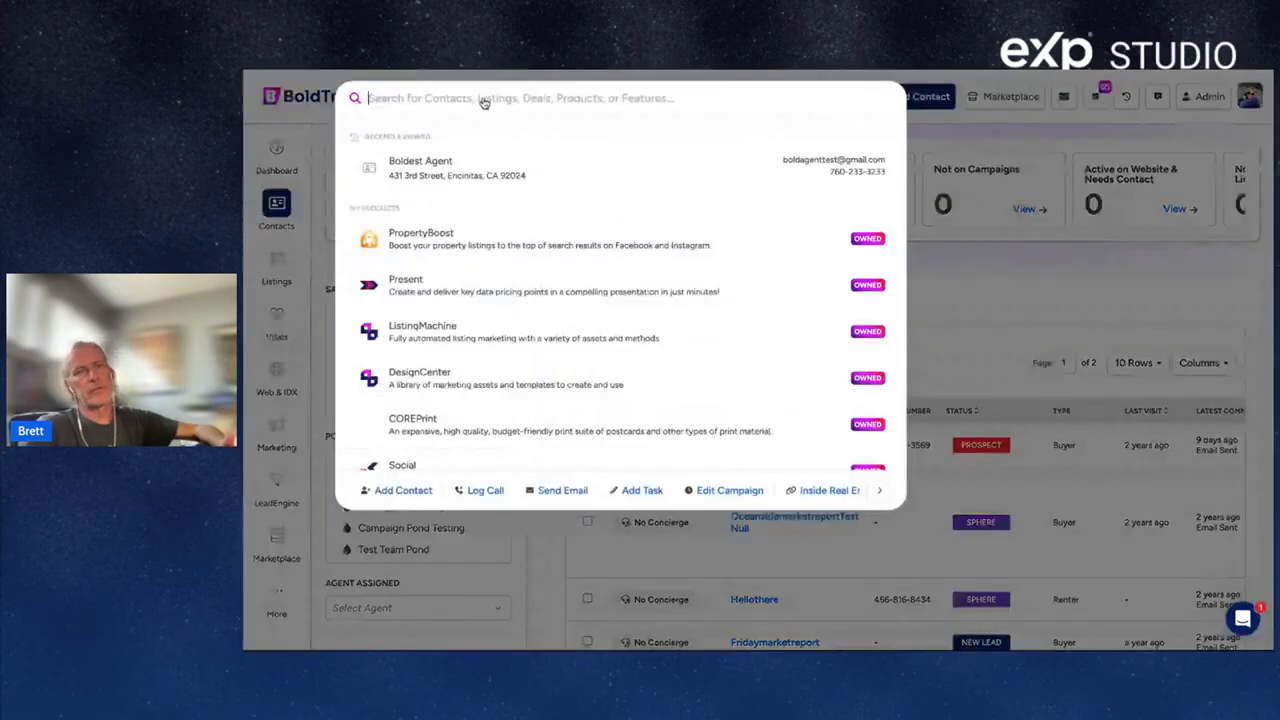
pyautogui.click(396, 490)
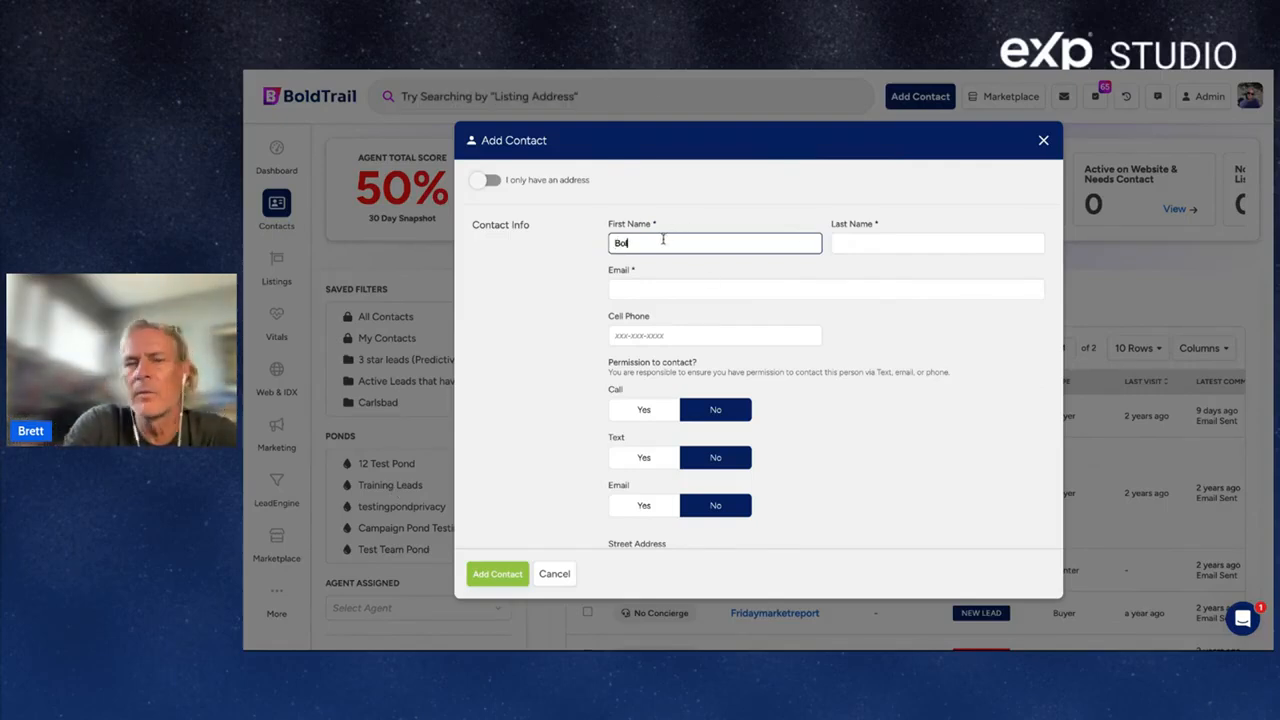
pyautogui.write('Bold')
pyautogui.press('Tab')
pyautogui.write('Test')
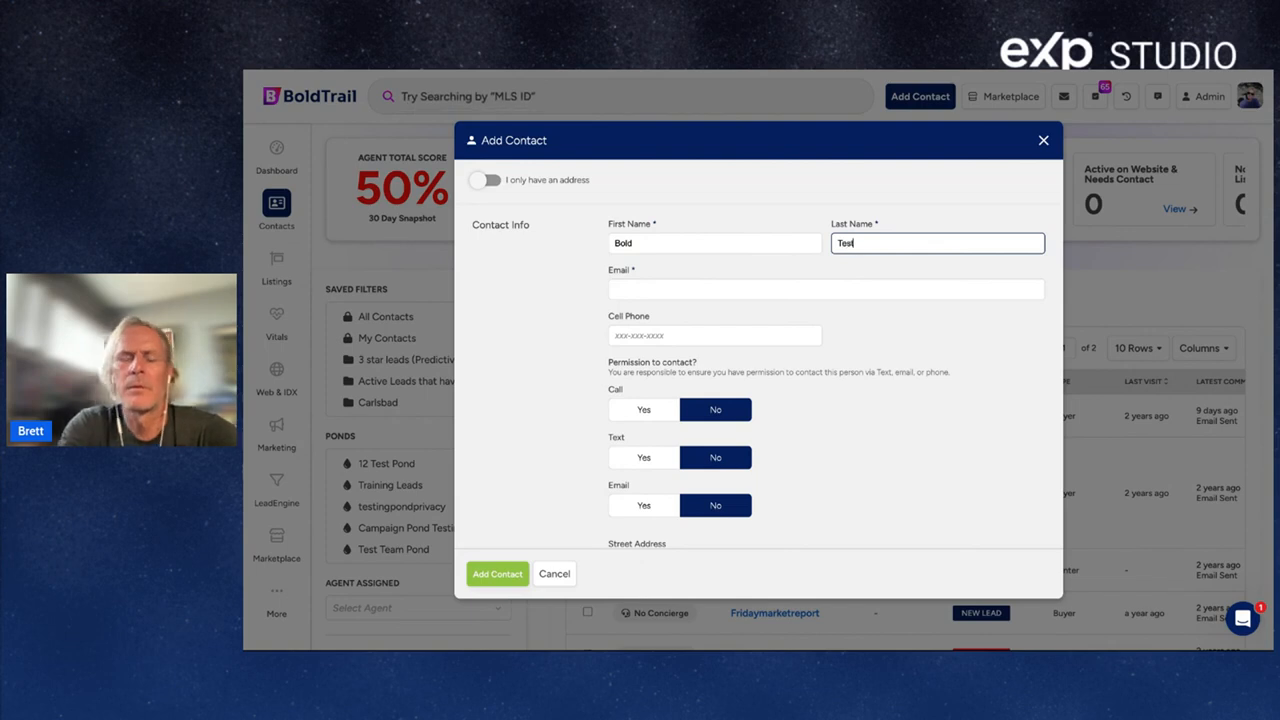
pyautogui.press('BackSpace')
pyautogui.press('BackSpace')
pyautogui.press('BackSpace')
pyautogui.press('BackSpace')
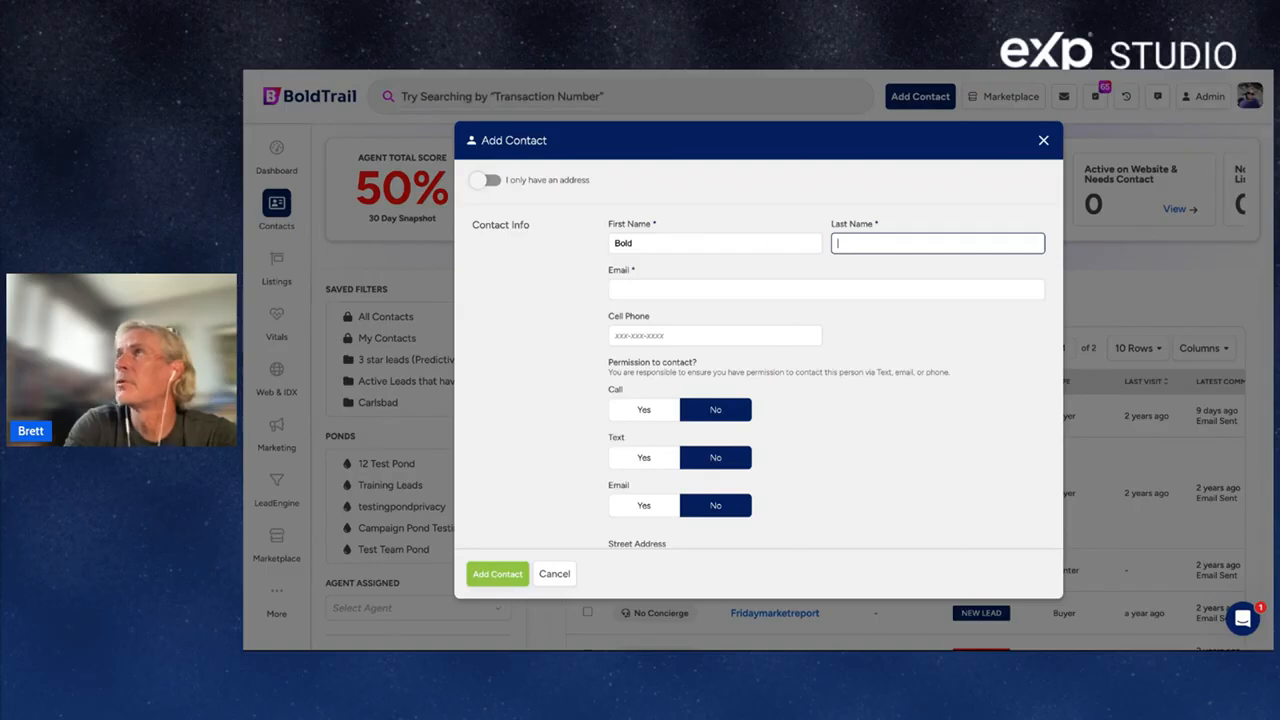
pyautogui.write('Journey')
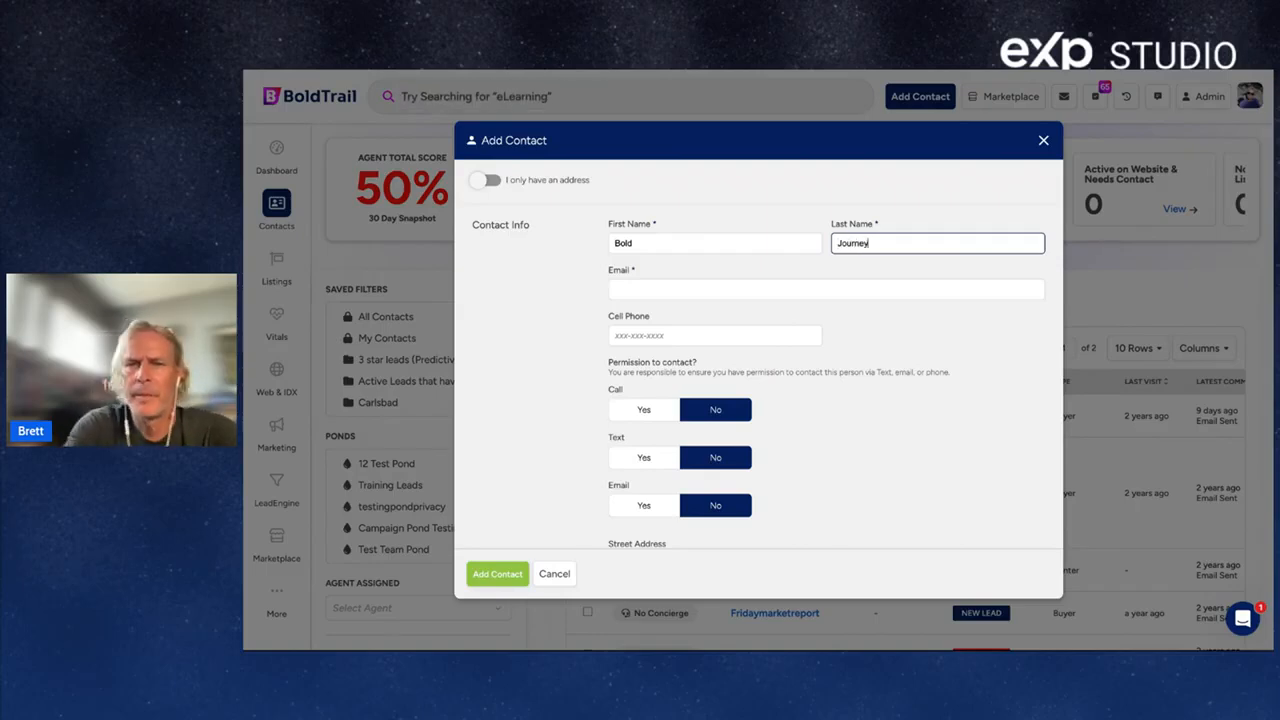
# Enter the contact's e-mail and cell phone, and set Call, Text and Email permissions to Yes.
pyautogui.click(654, 289)
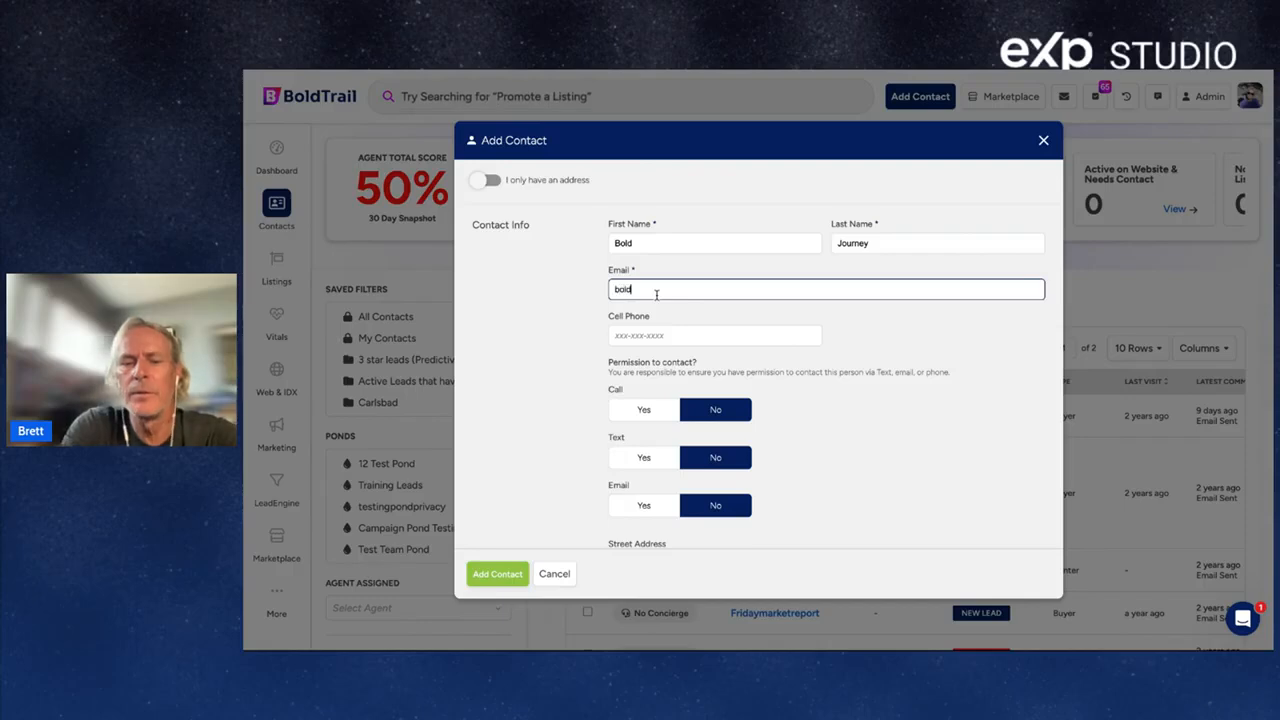
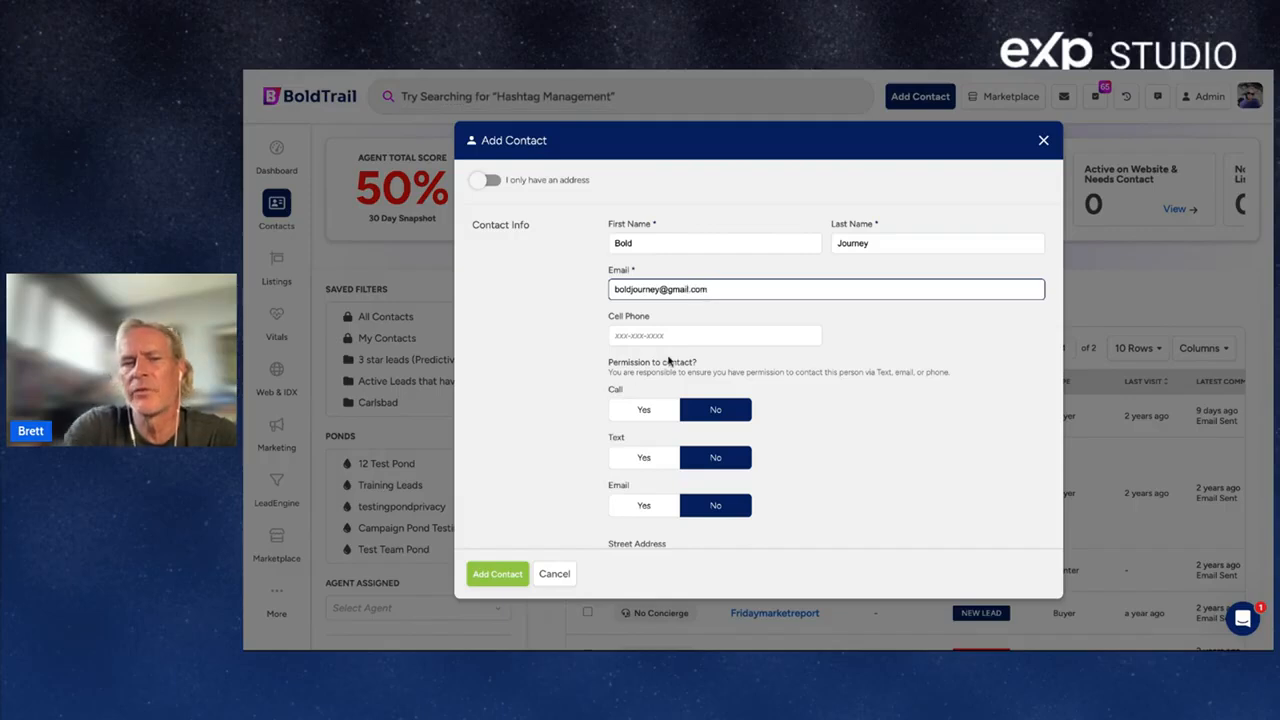
pyautogui.click(681, 341)
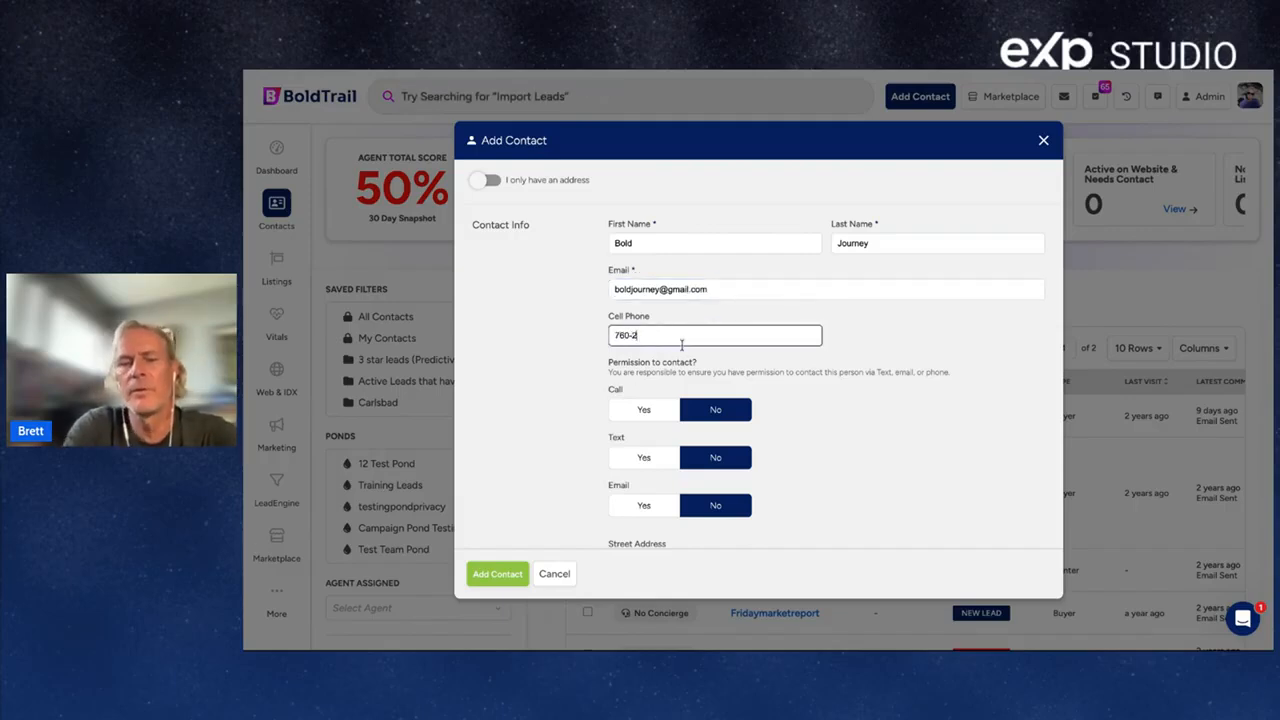
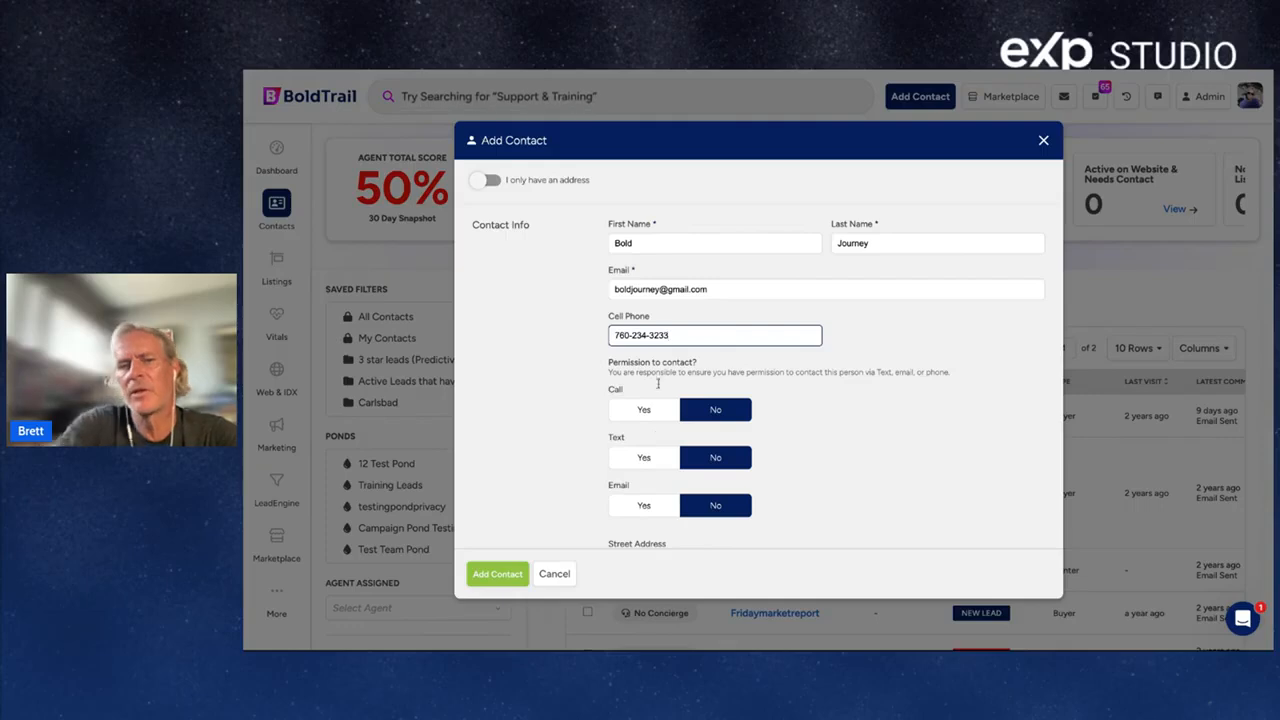
pyautogui.click(643, 410)
pyautogui.click(662, 458)
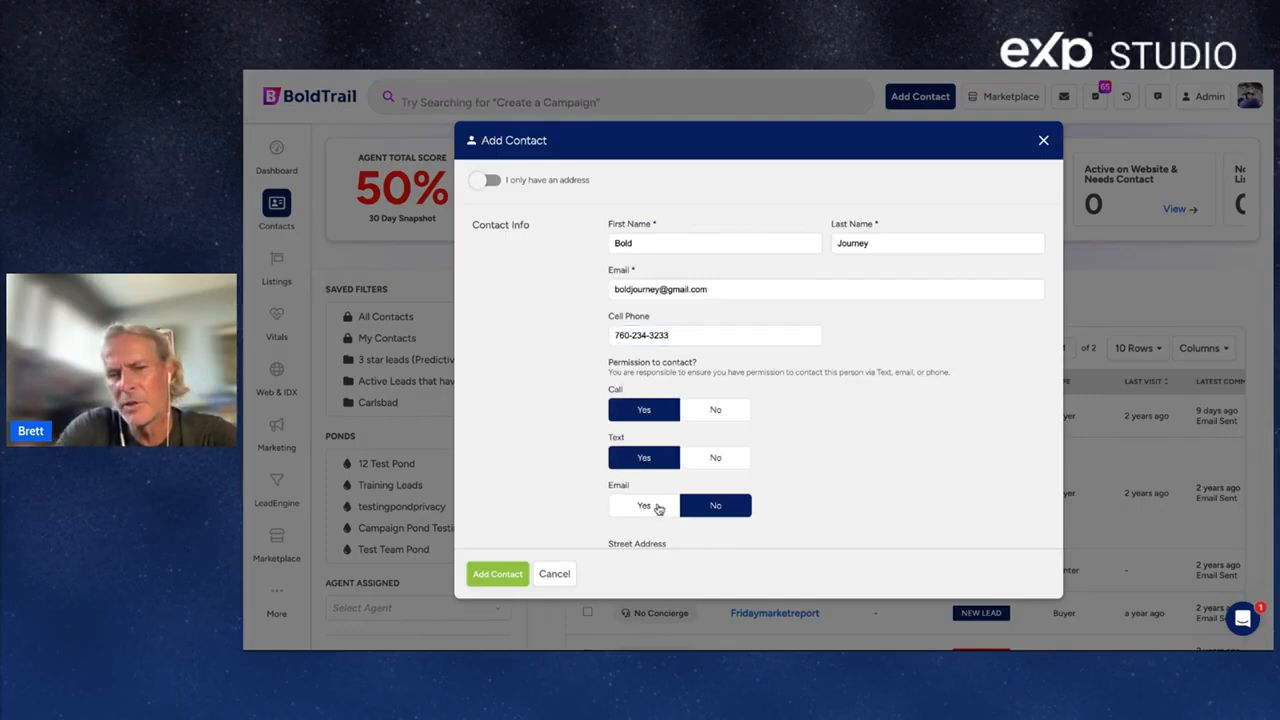
pyautogui.click(658, 507)
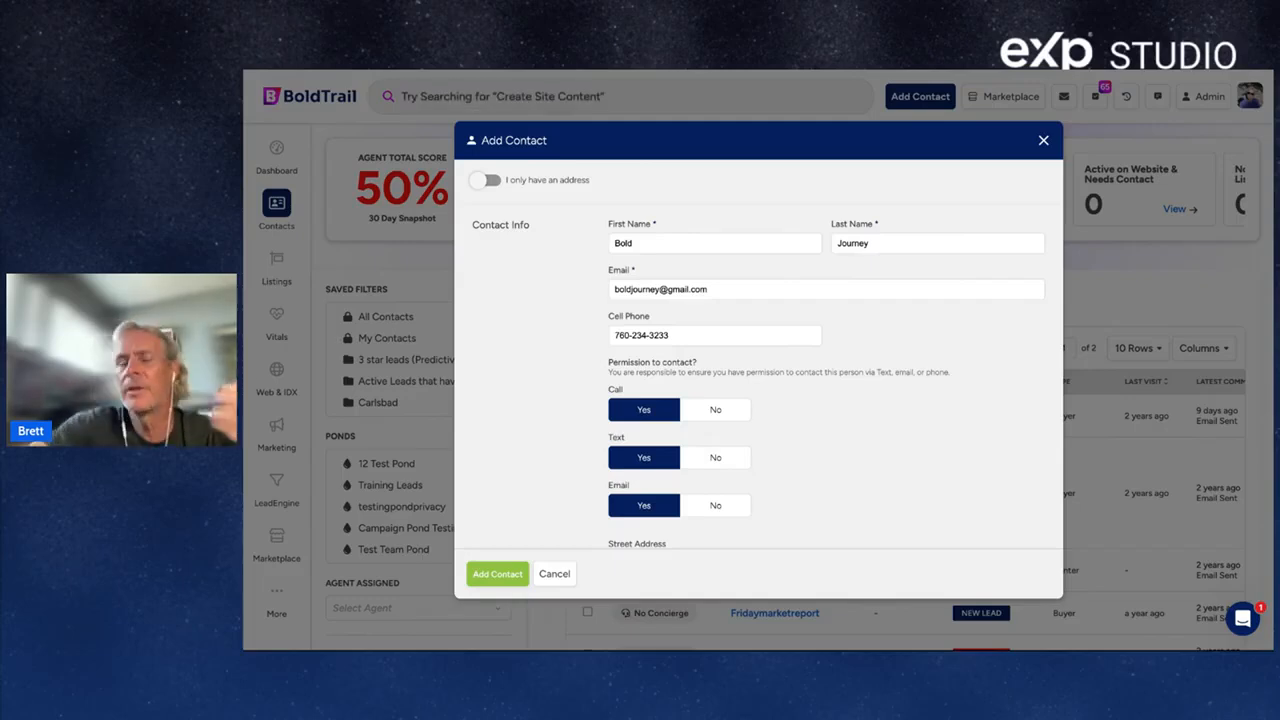
# Fill in the contact's street address, city, state and ZIP code.
pyautogui.scroll(-3, 736, 357)
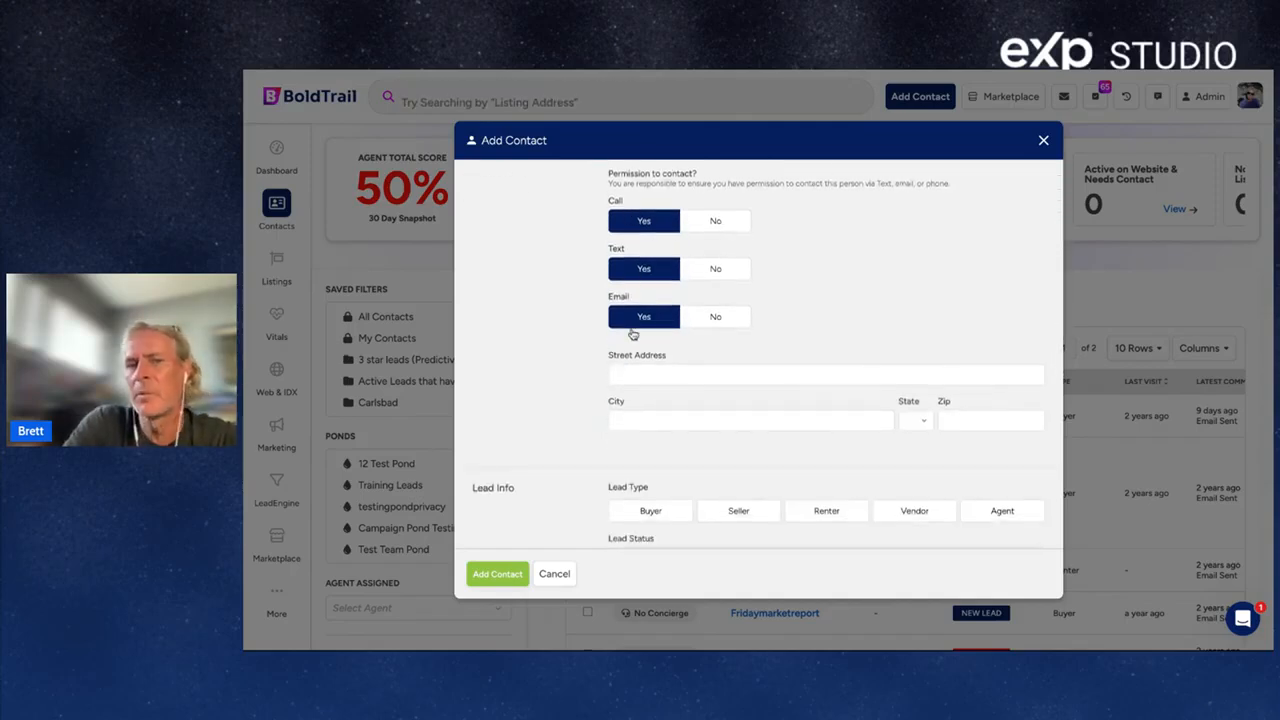
pyautogui.click(647, 372)
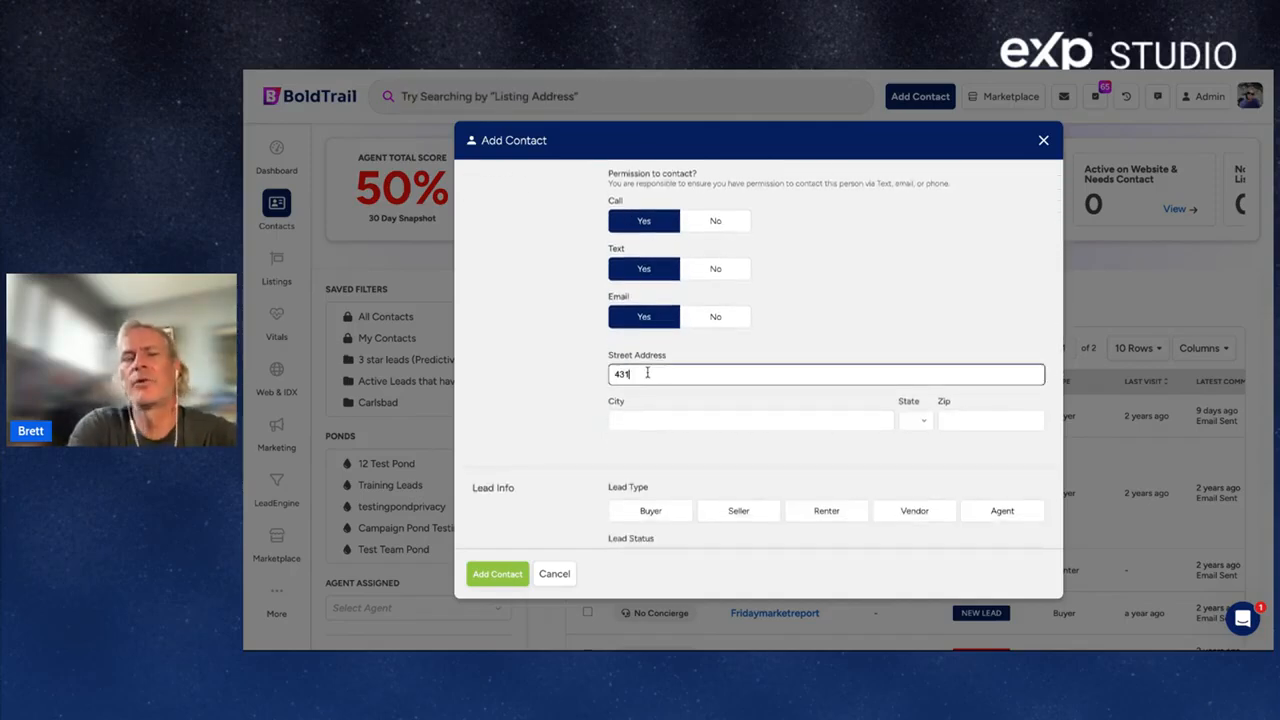
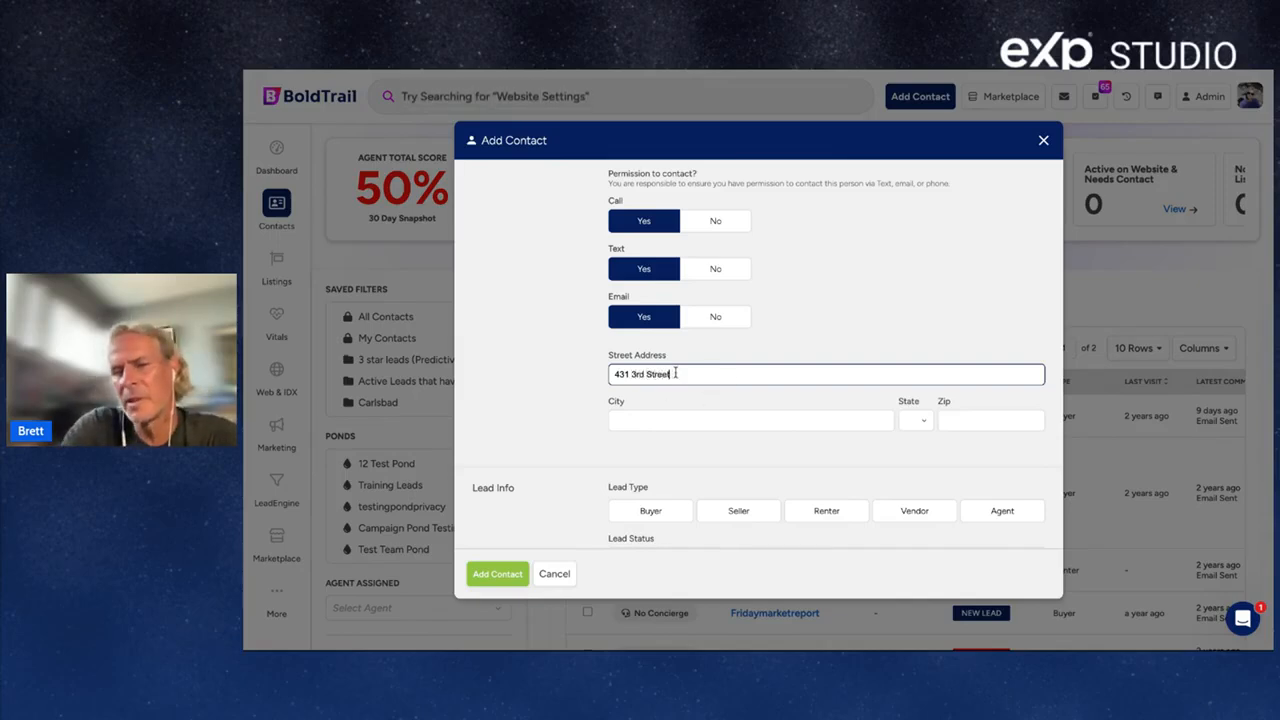
pyautogui.moveTo(672, 374); pyautogui.dragTo(577, 377)
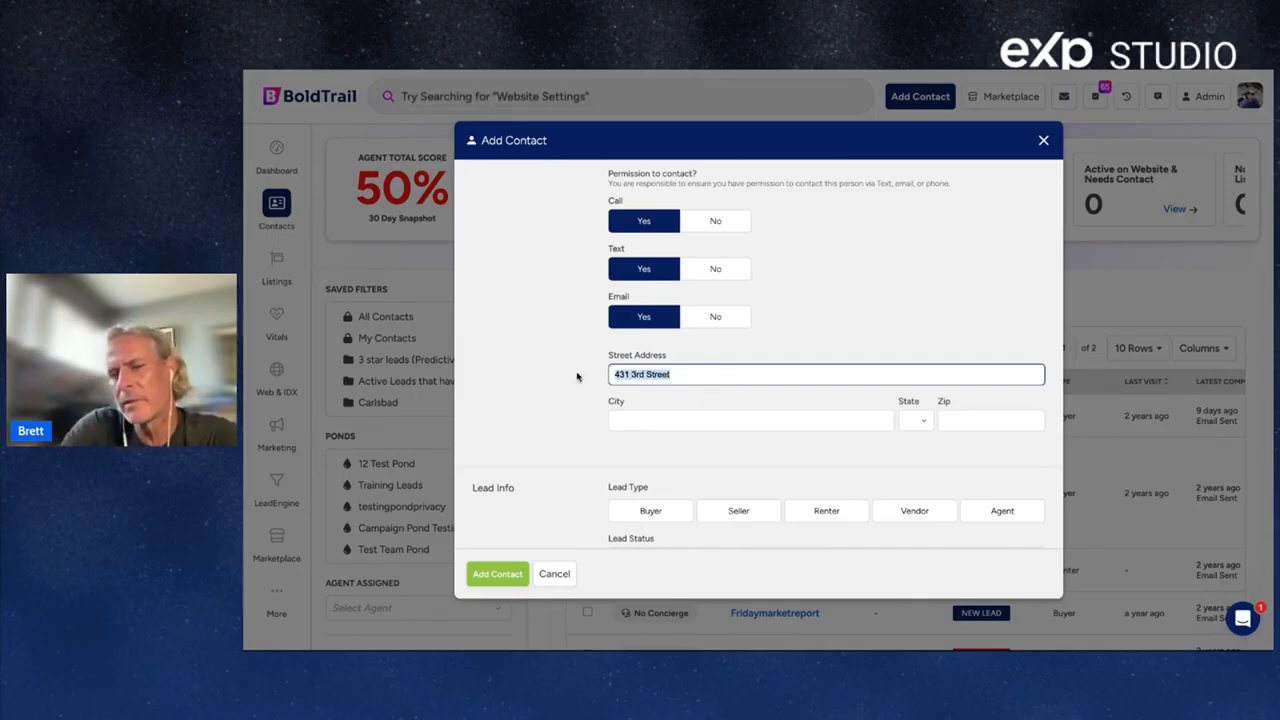
pyautogui.click(628, 418)
pyautogui.write('Encinitas')
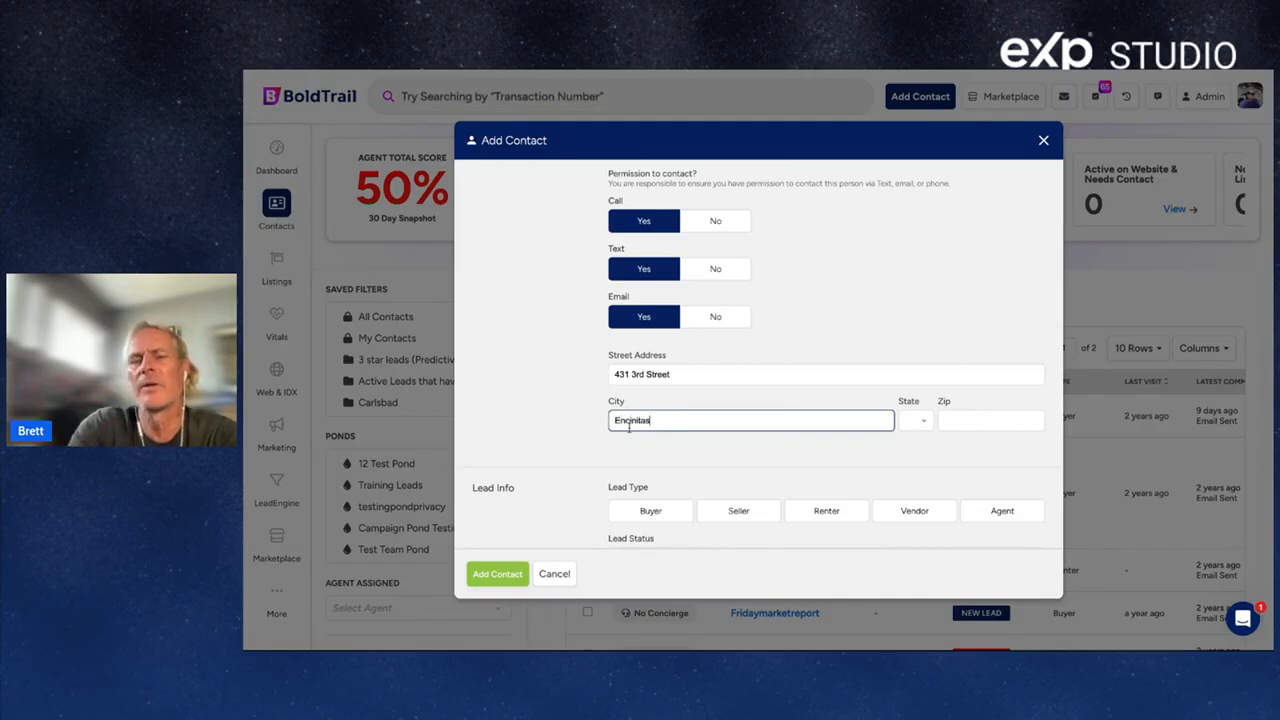
pyautogui.press('Tab')
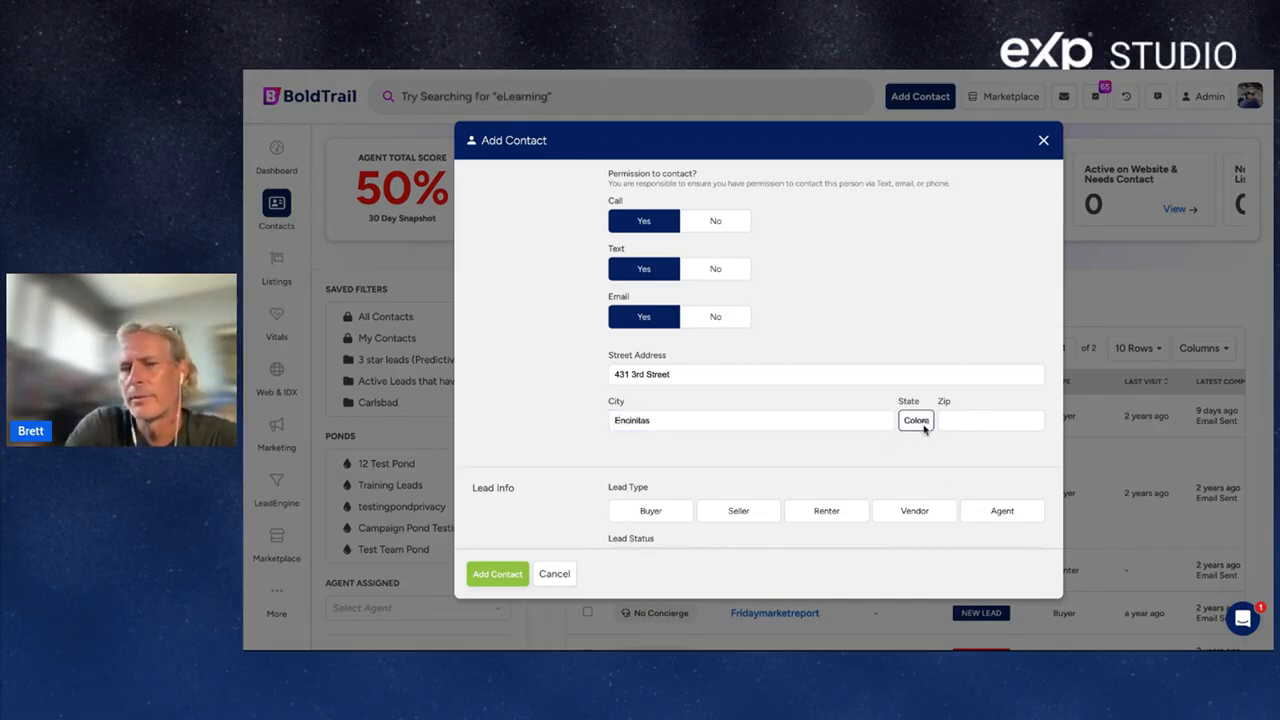
pyautogui.click(975, 424)
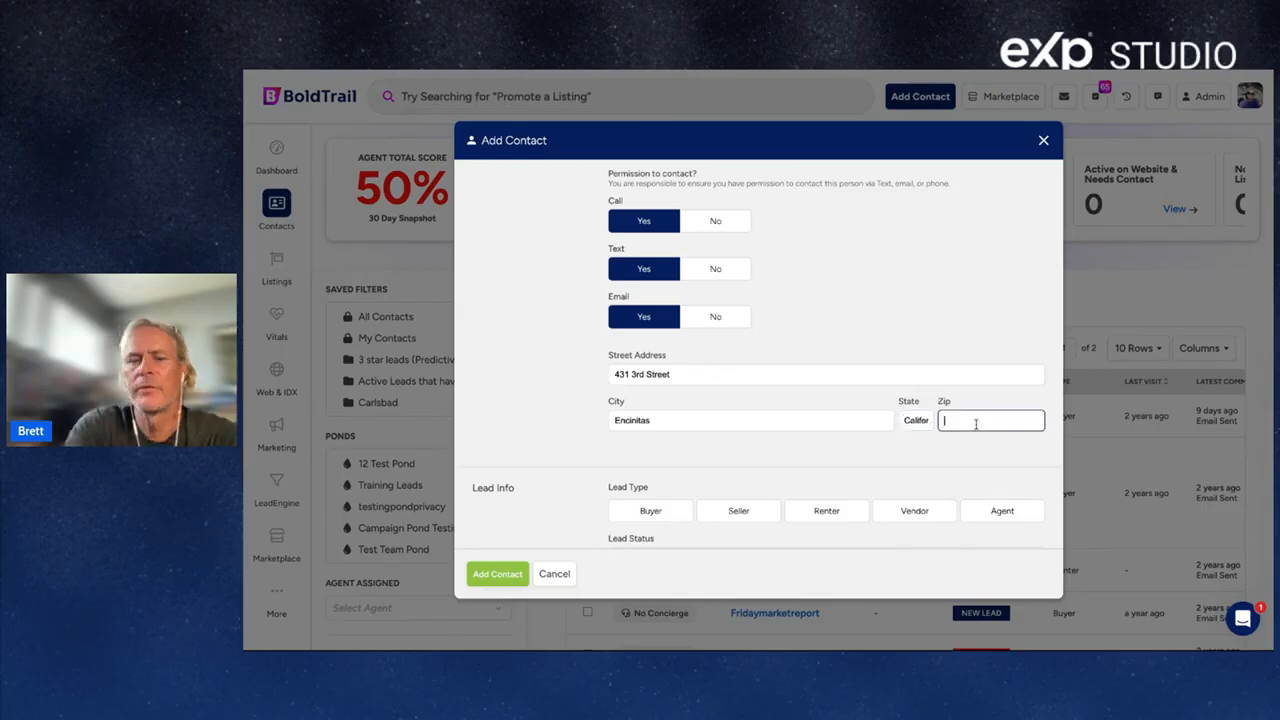
pyautogui.write('92024')
pyautogui.scroll(-1, 975, 424)
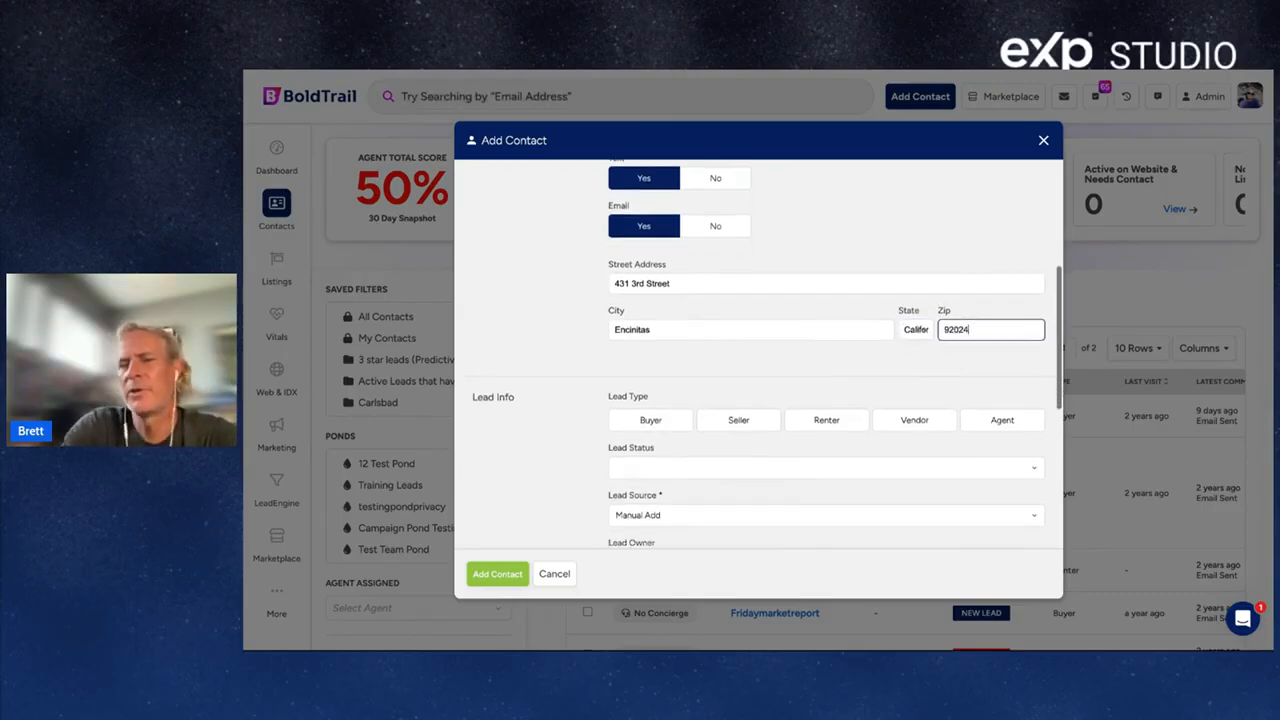
pyautogui.tripleClick(658, 401)
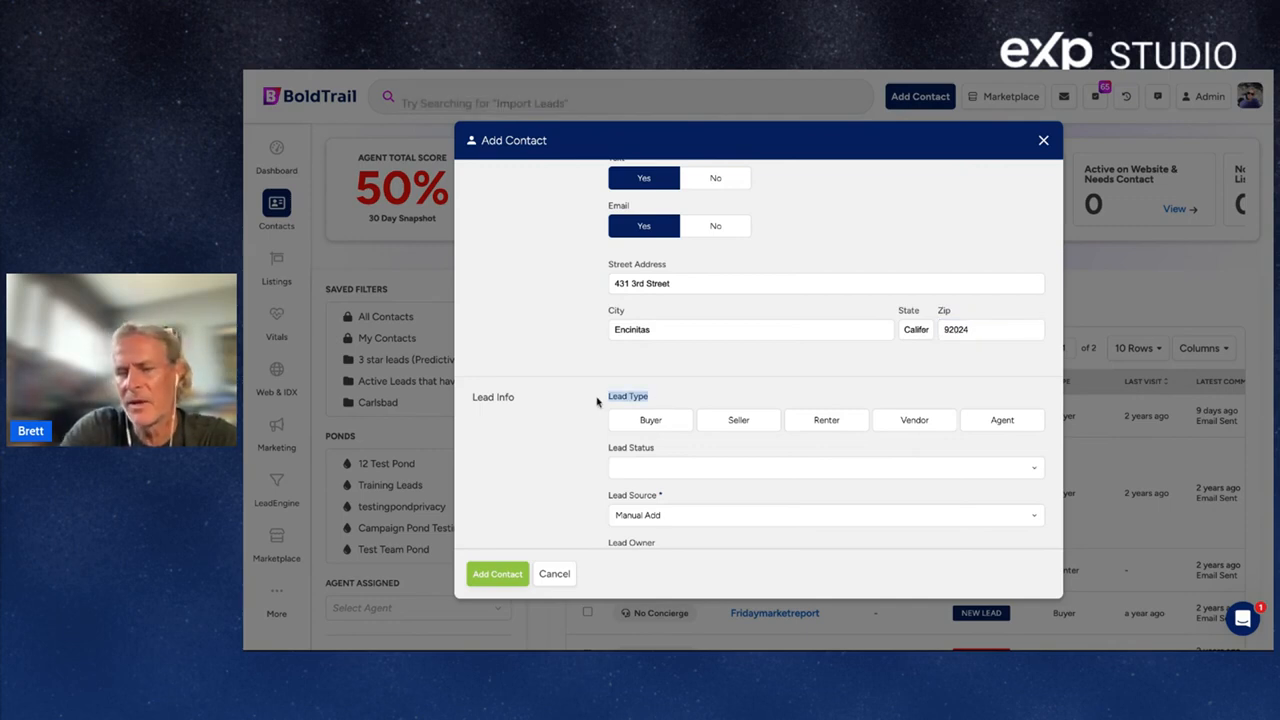
# Set Lead Type to Buyer and Lead Status to New Lead.
pyautogui.click(646, 428)
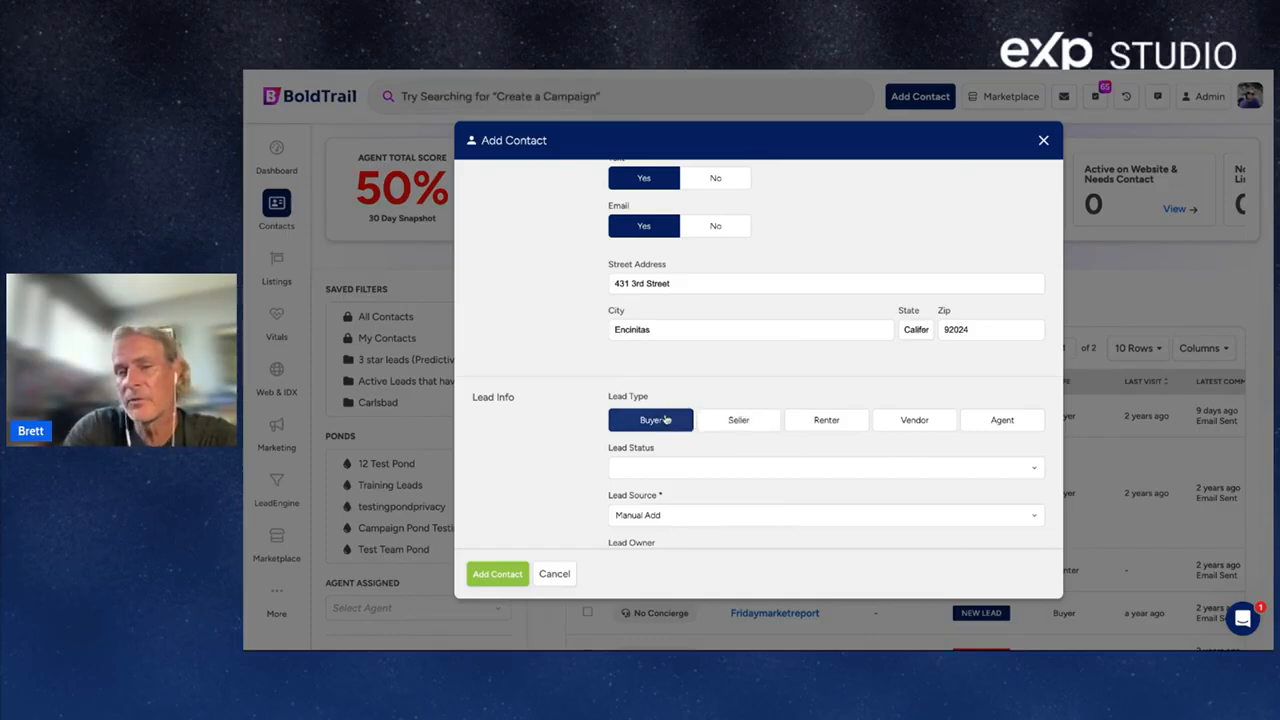
pyautogui.click(701, 468)
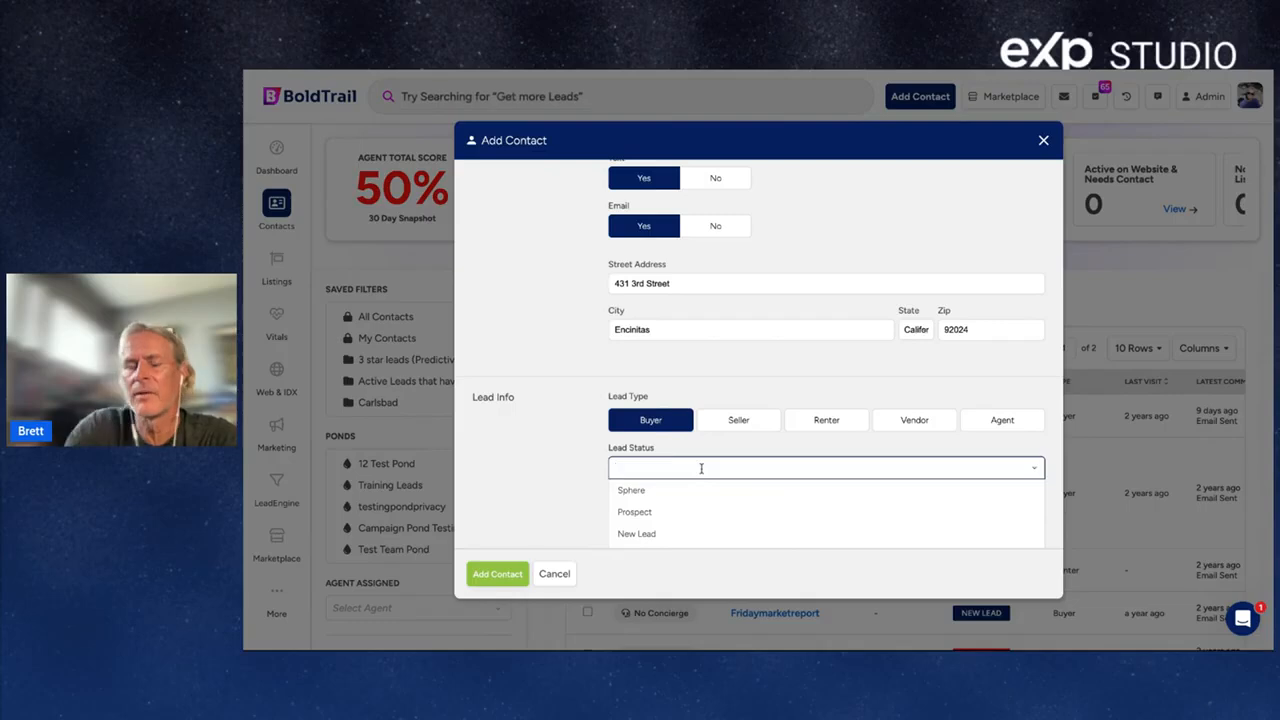
pyautogui.scroll(-2, 535, 486)
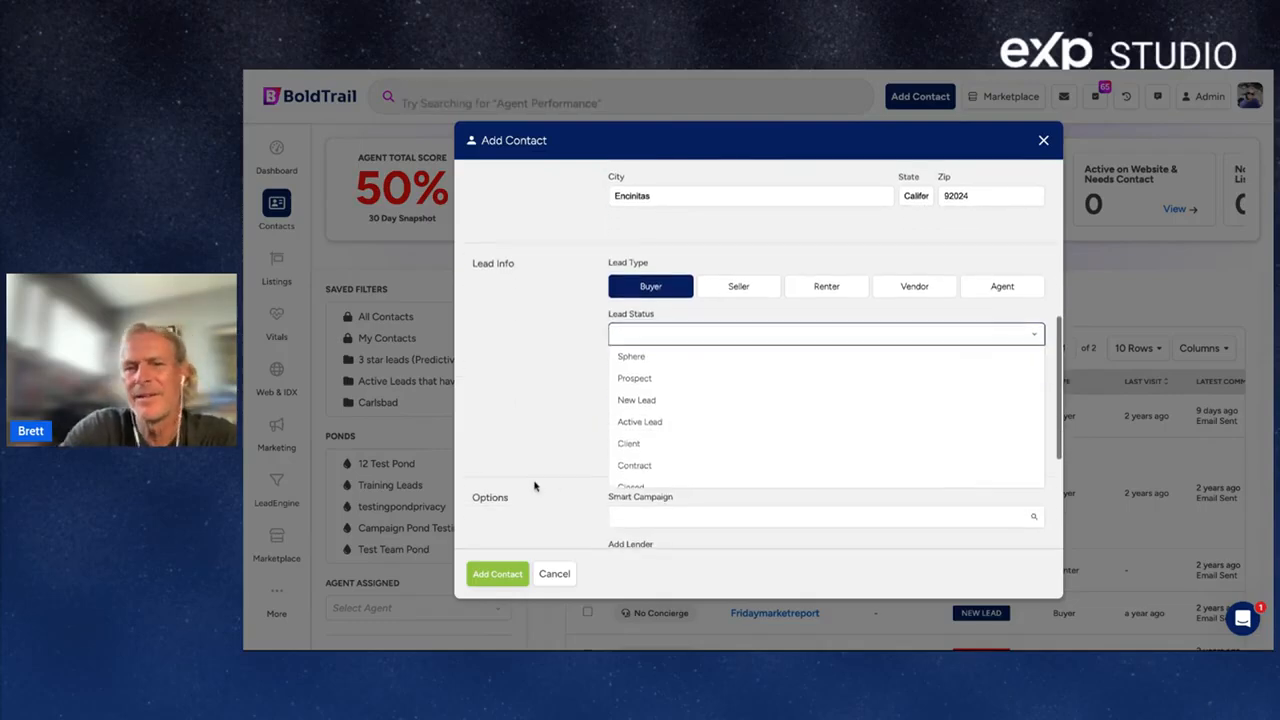
pyautogui.click(681, 401)
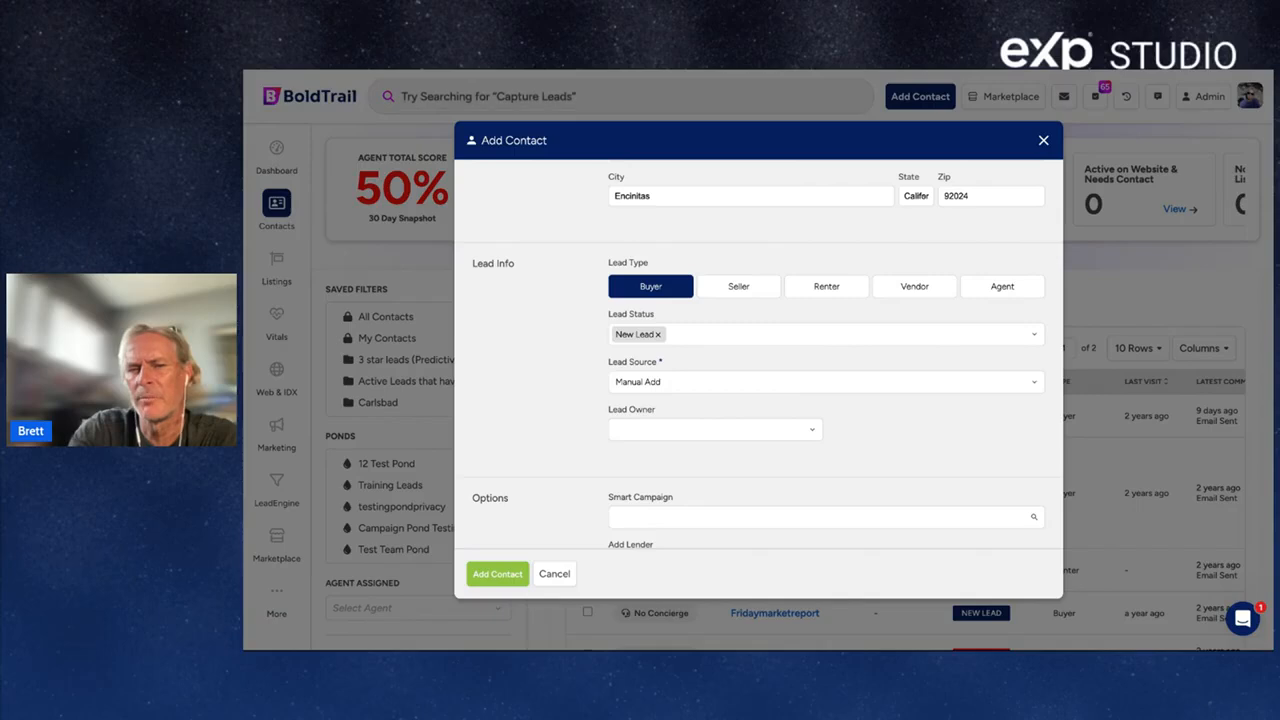
pyautogui.scroll(5, 758, 350)
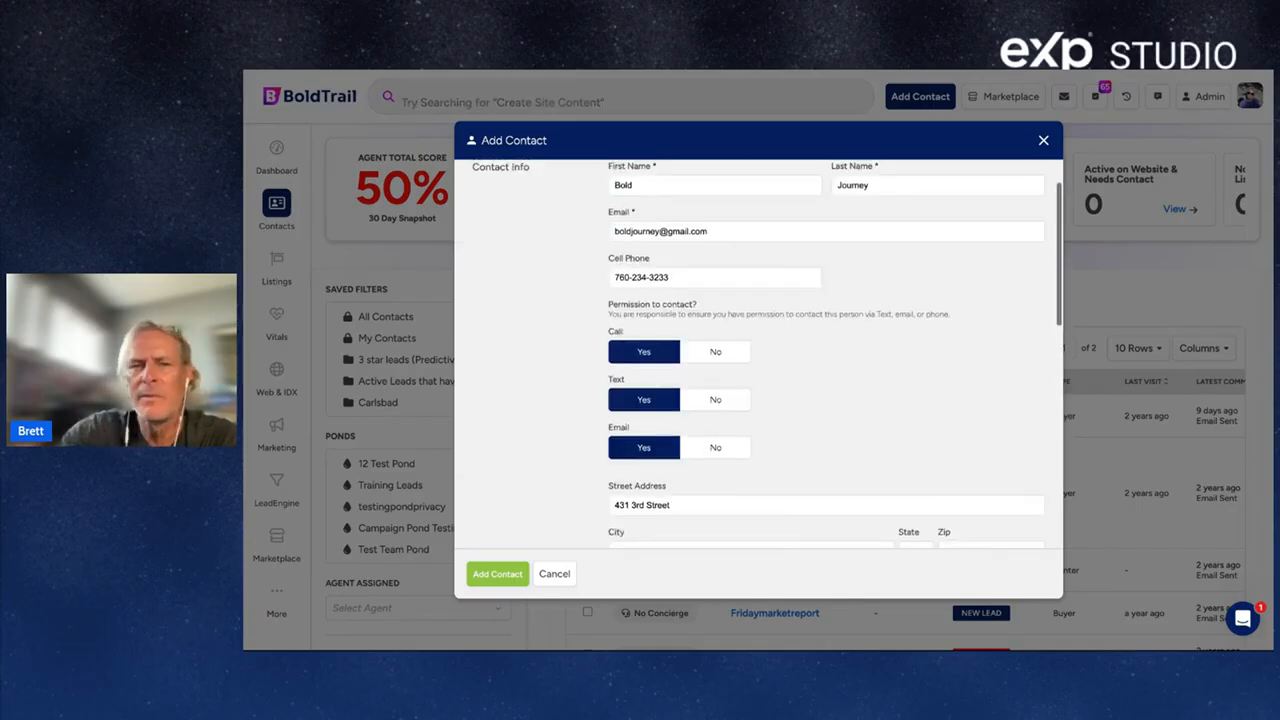
pyautogui.scroll(-1, 758, 350)
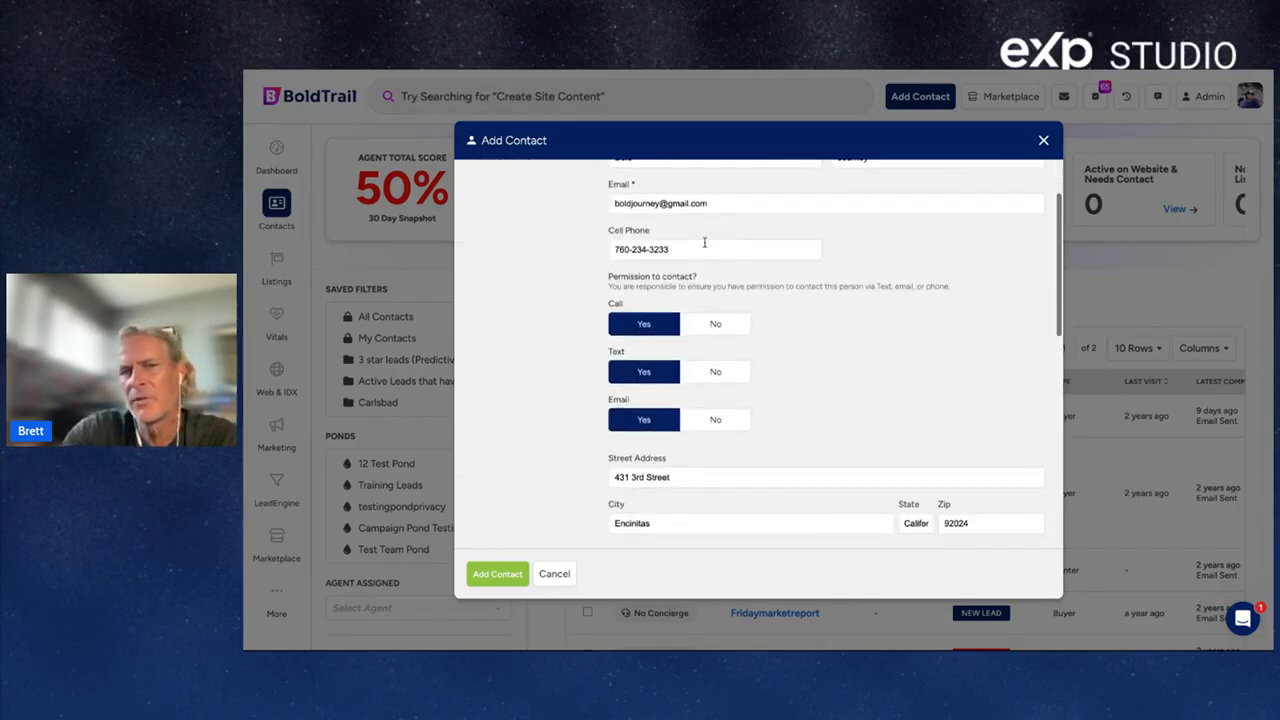
pyautogui.scroll(-2, 722, 203)
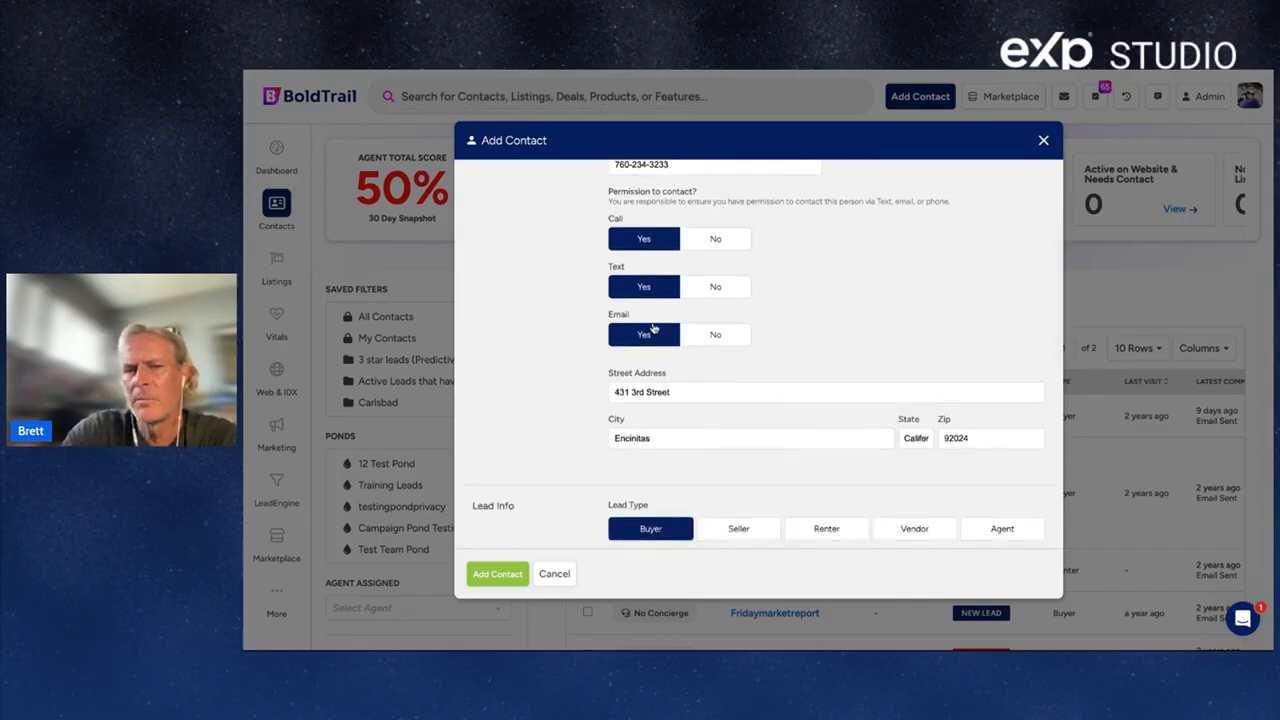
pyautogui.scroll(-3, 654, 330)
pyautogui.scroll(-2, 669, 250)
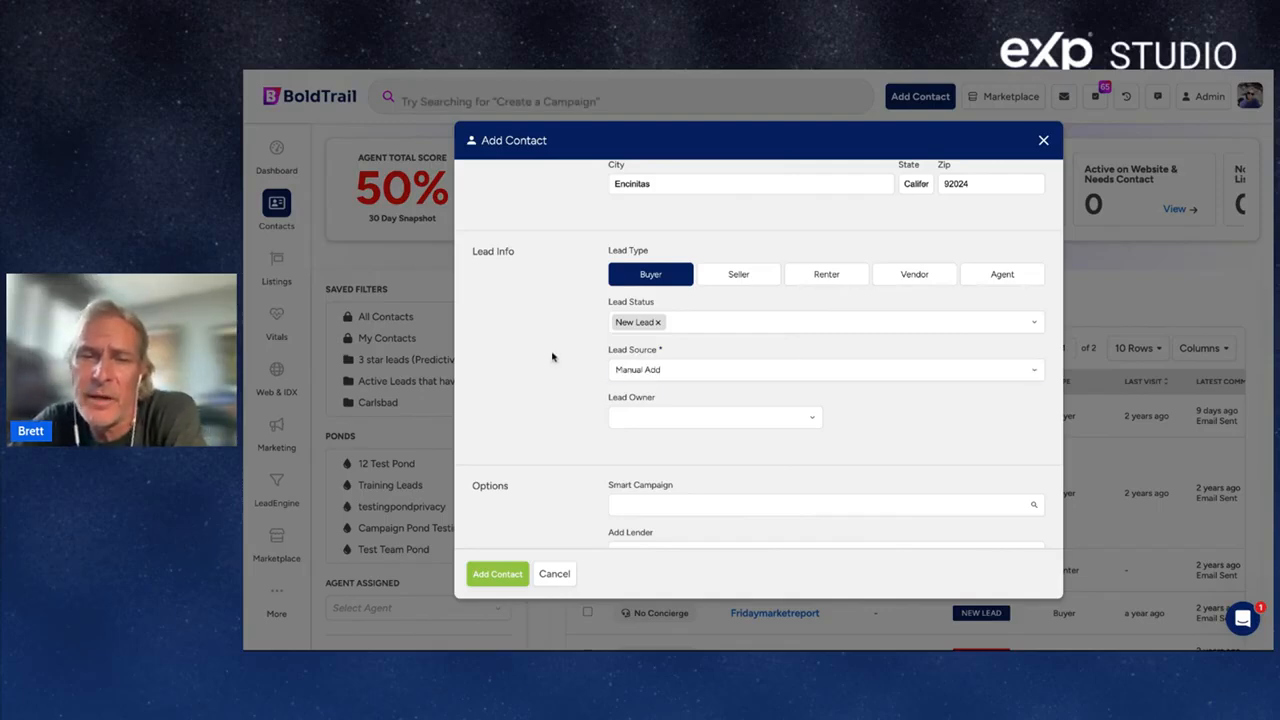
# Make the agent the lead owner and browse Smart Campaigns like *CORE Default Buyer.
pyautogui.click(655, 417)
pyautogui.click(674, 462)
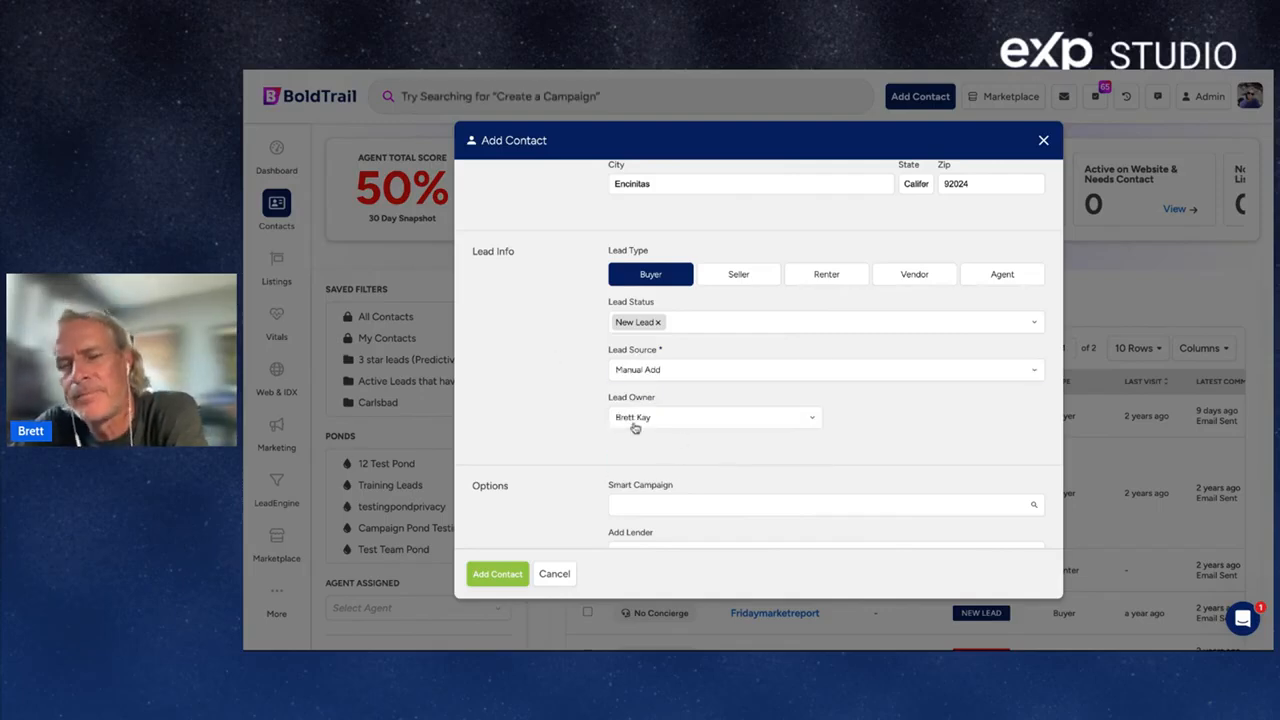
pyautogui.scroll(-2, 640, 427)
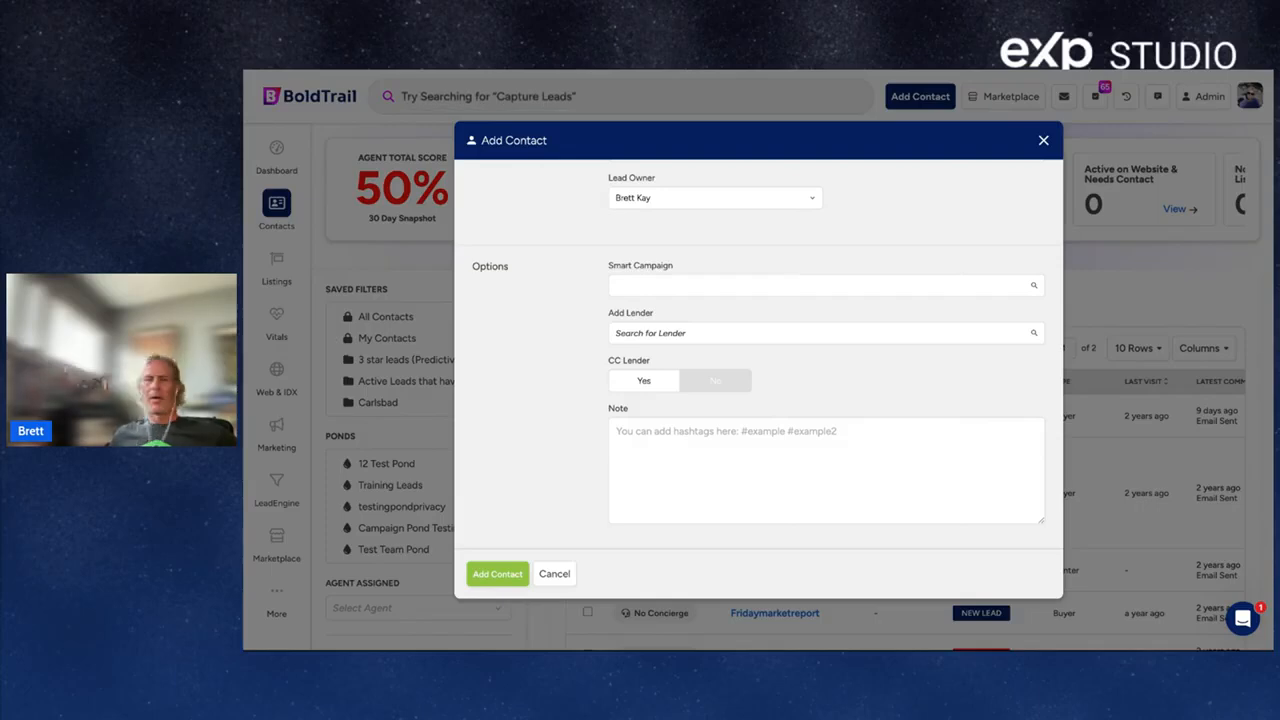
pyautogui.click(818, 286)
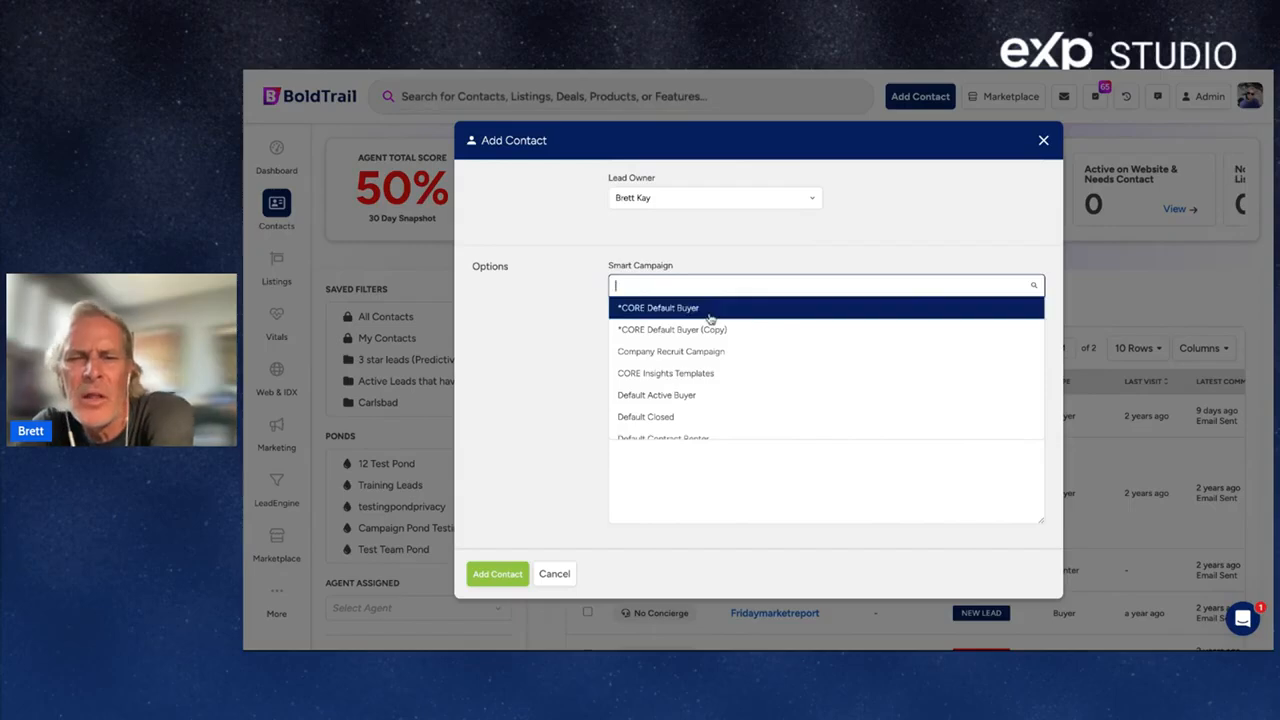
pyautogui.scroll(-5, 710, 318)
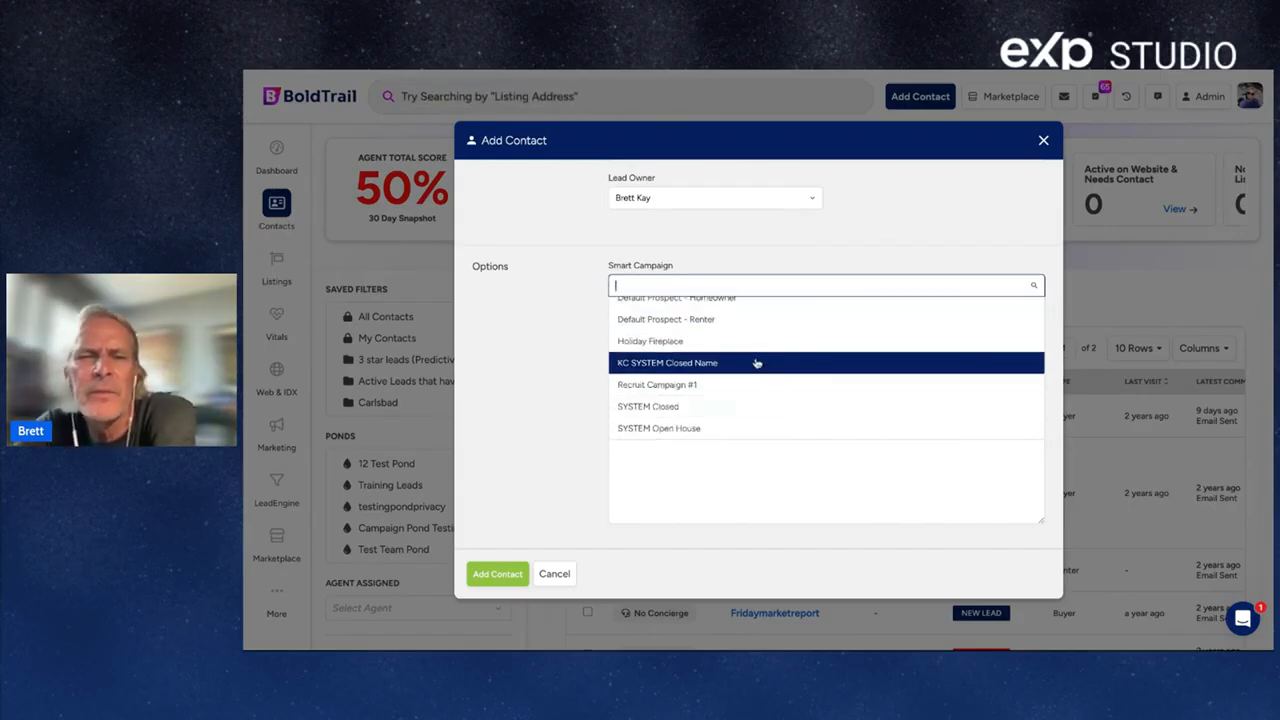
pyautogui.scroll(3, 756, 363)
pyautogui.scroll(5, 757, 362)
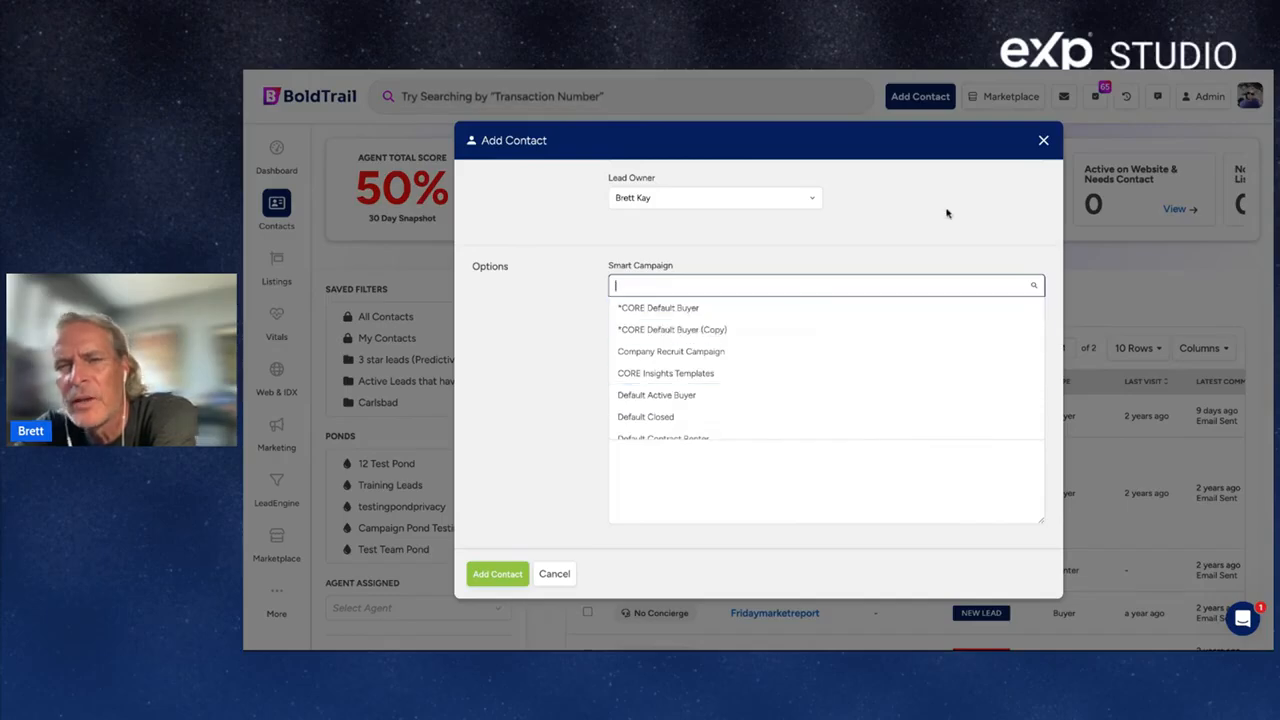
# Discard the unfinished contact and open Marketing > Smart Campaigns via a 'sma' search.
pyautogui.click(1044, 143)
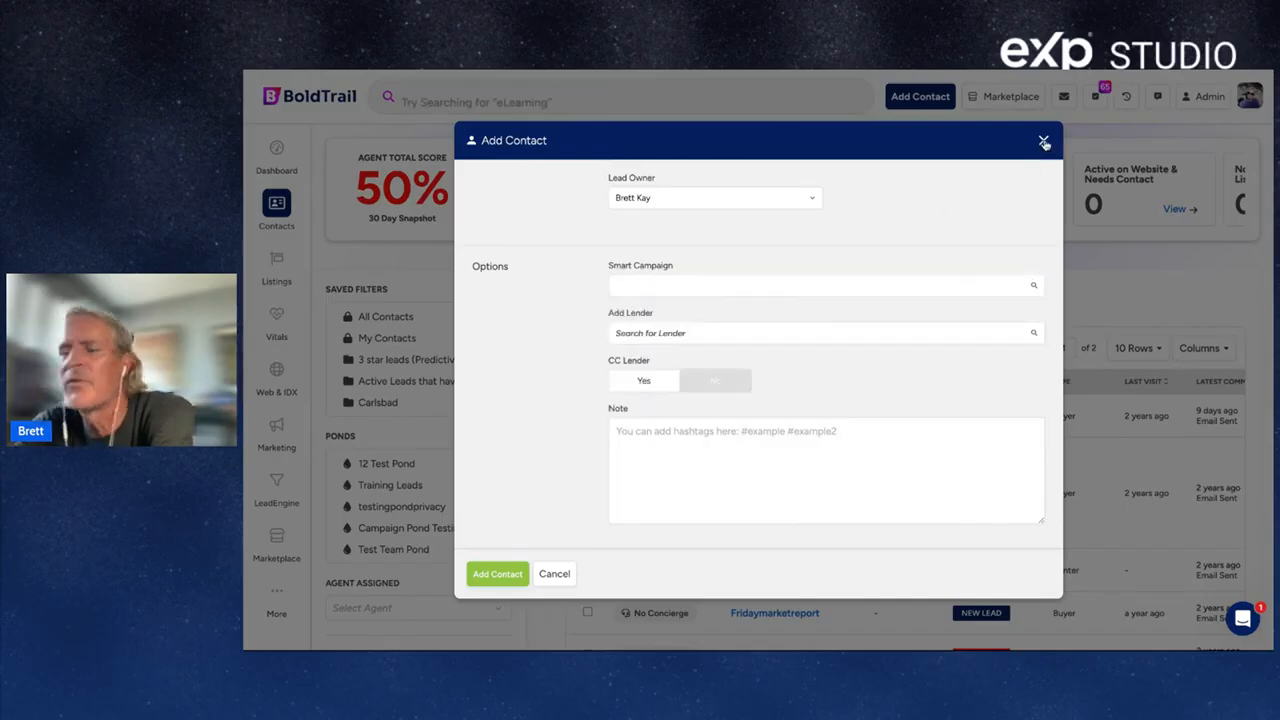
pyautogui.click(1044, 141)
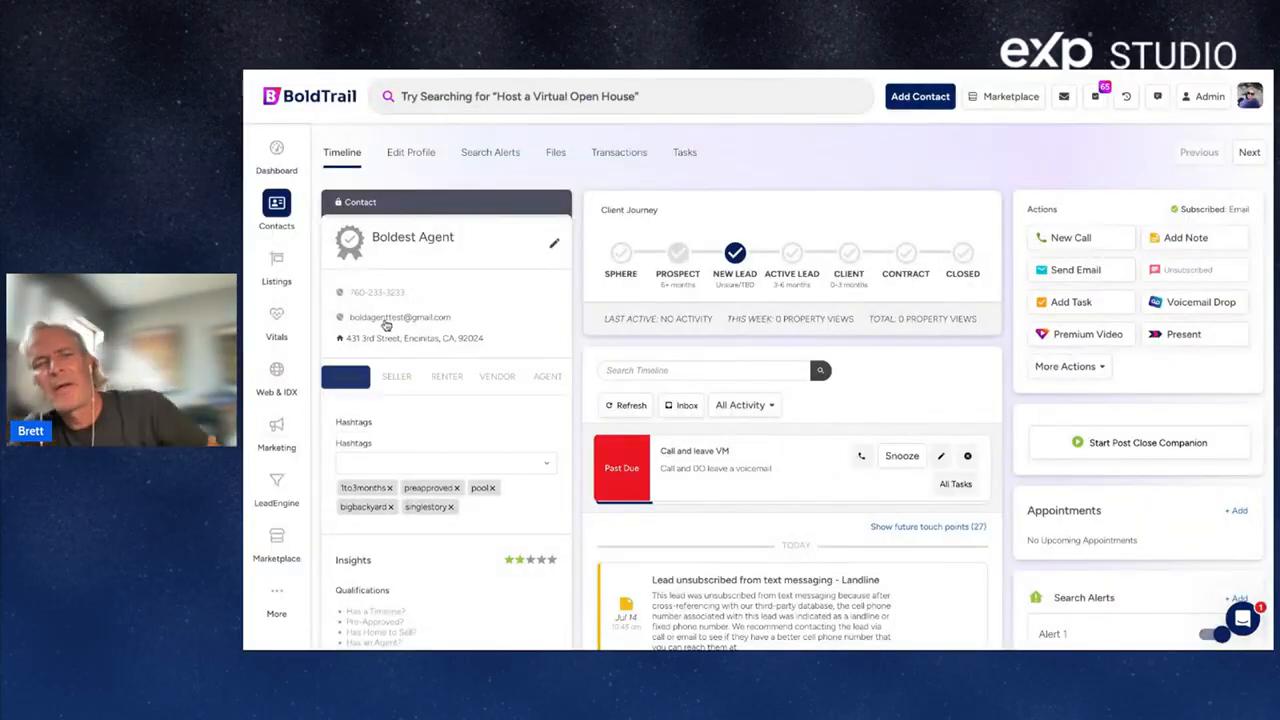
pyautogui.click(451, 92)
pyautogui.write('smart campaigns')
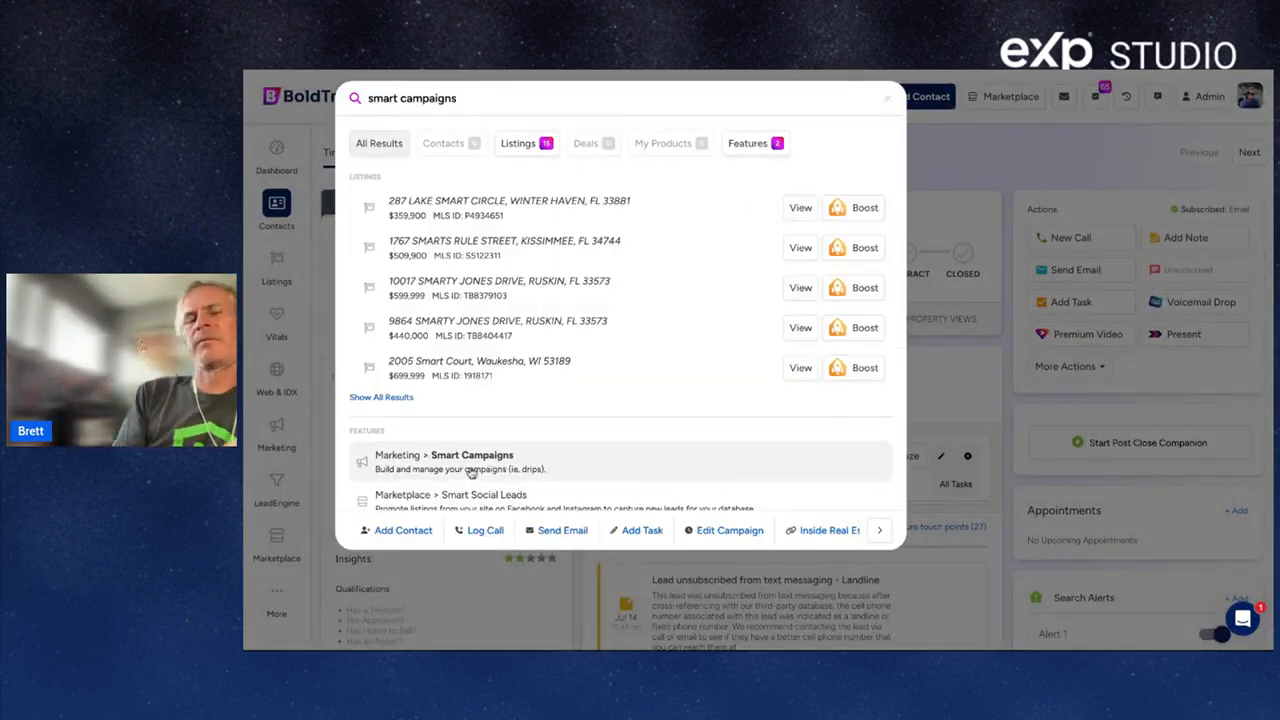
pyautogui.click(470, 462)
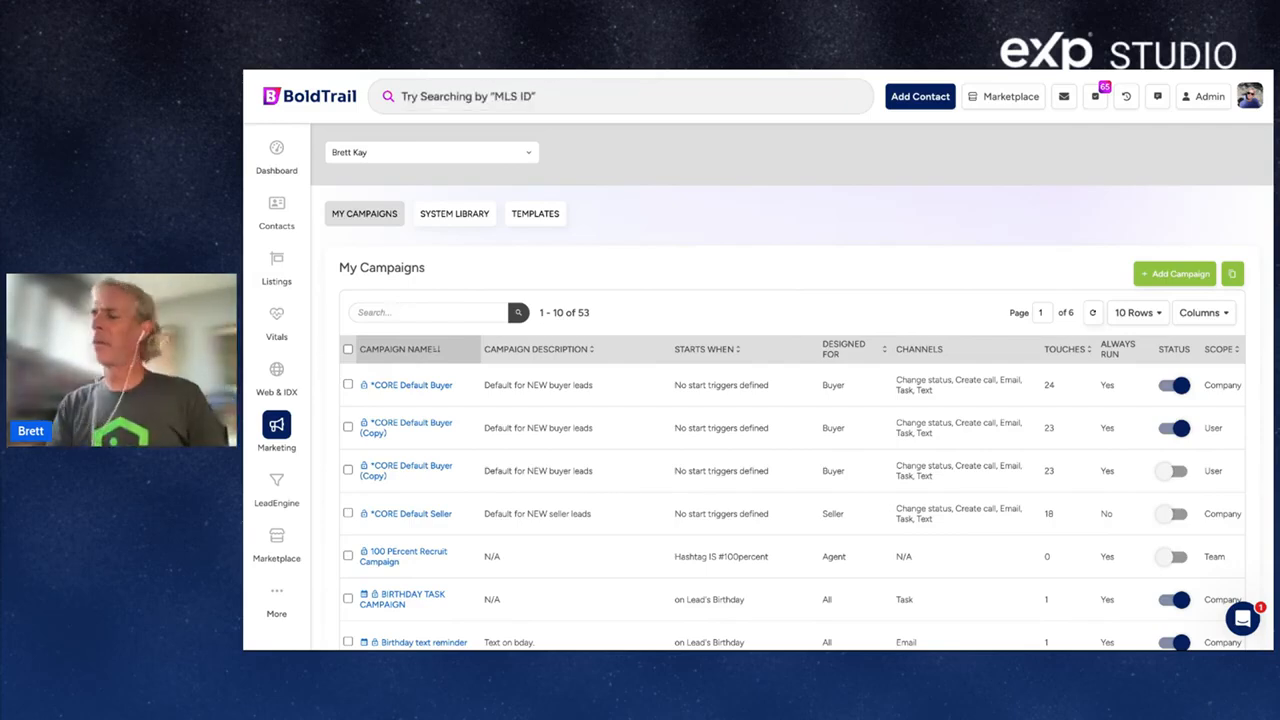
# Filter My Campaigns by 'buyer' and move to page 2 of the 11 results.
pyautogui.click(428, 313)
pyautogui.write('buyer')
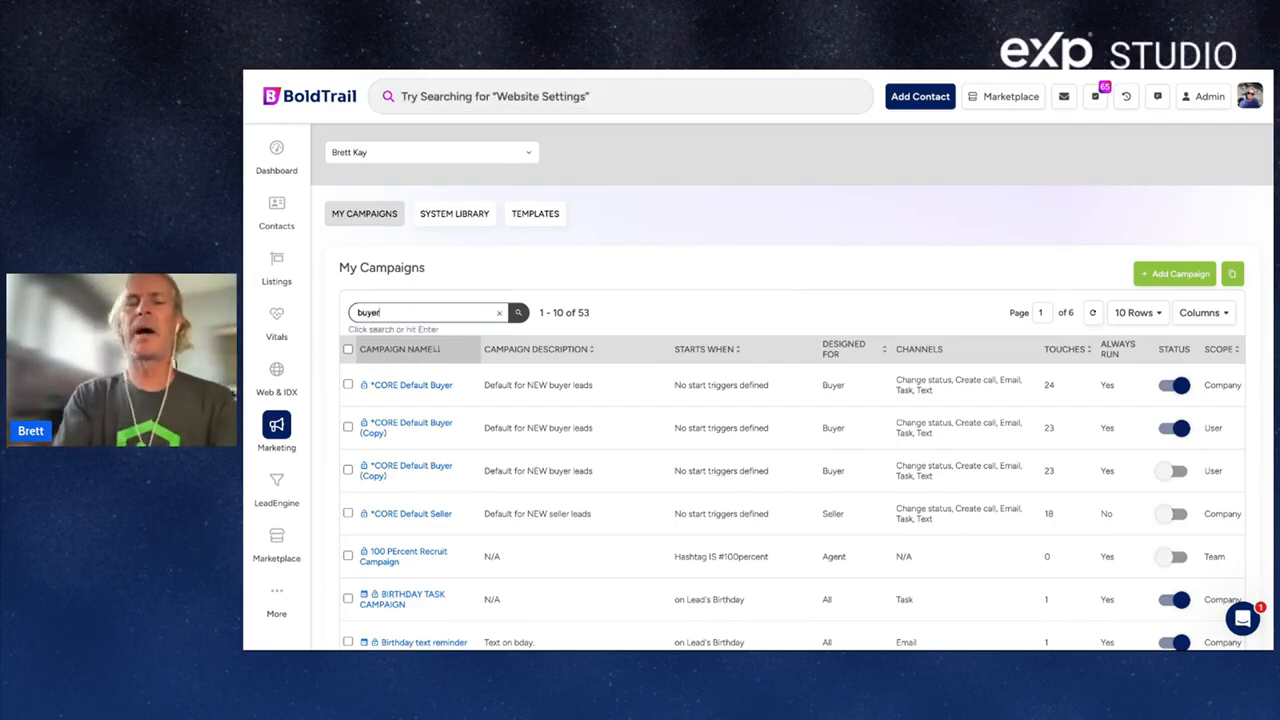
pyautogui.press('Return')
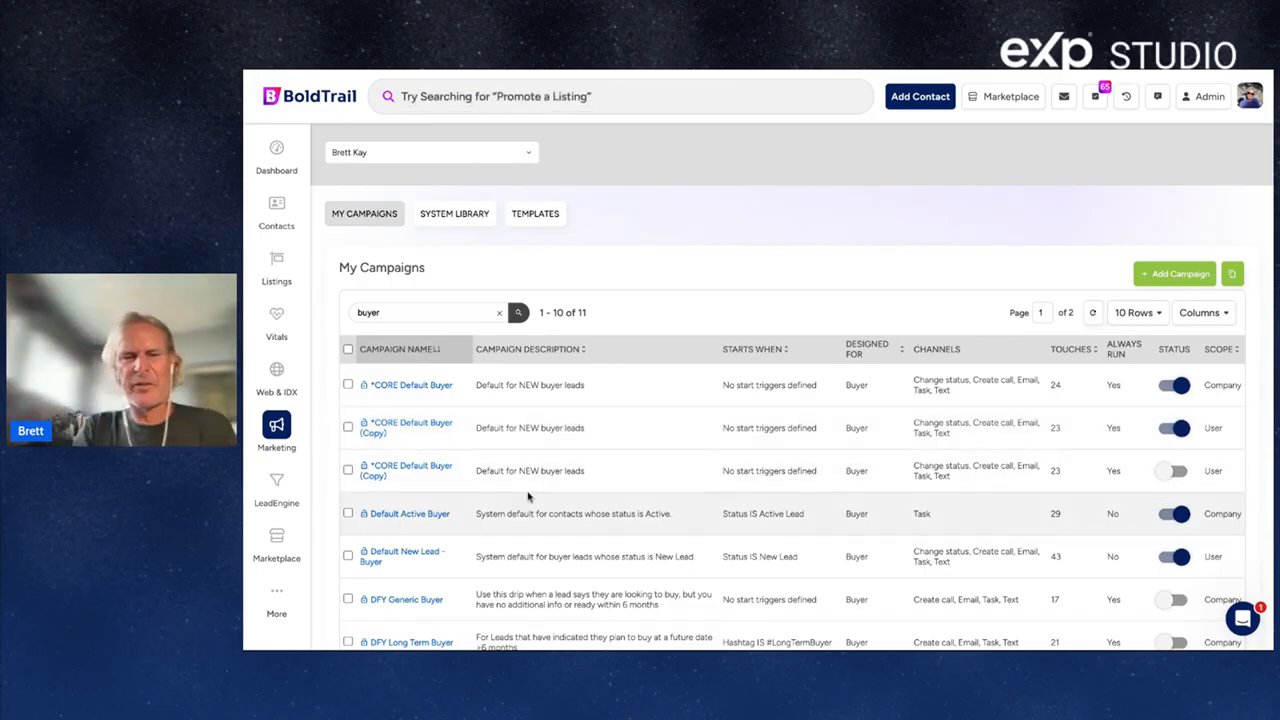
pyautogui.scroll(-3, 444, 544)
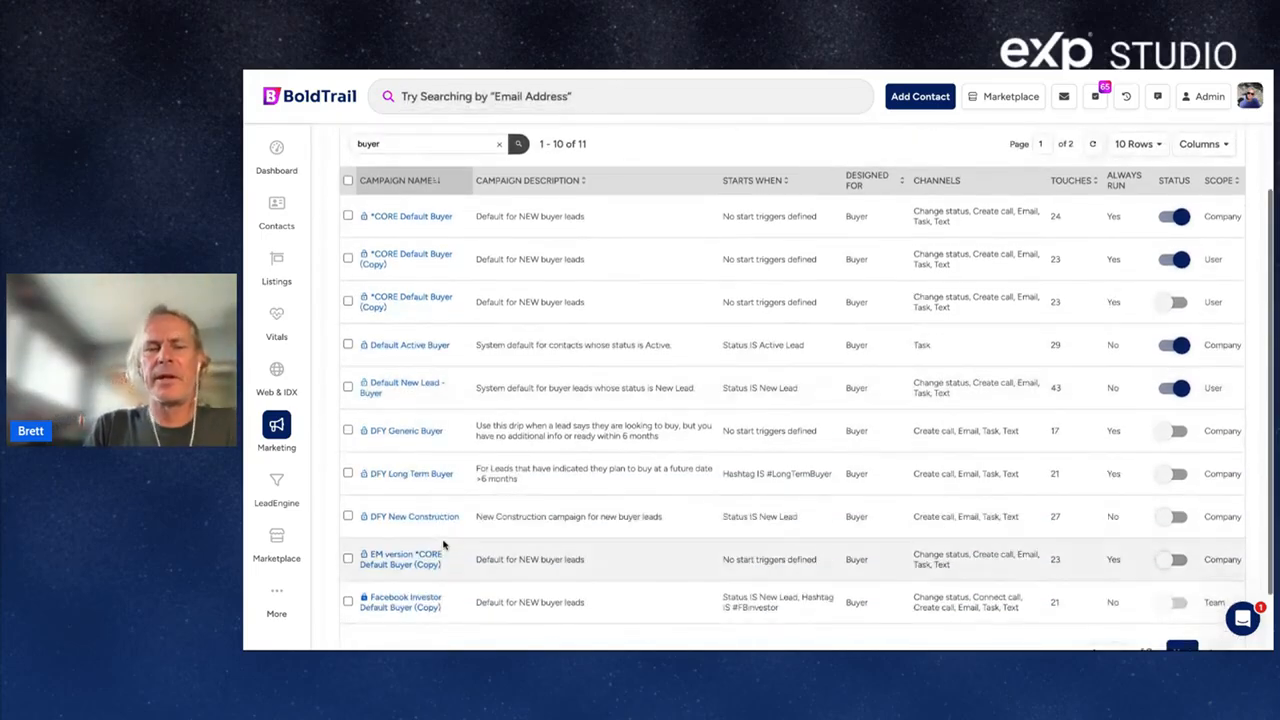
pyautogui.scroll(-1, 444, 544)
pyautogui.click(1181, 609)
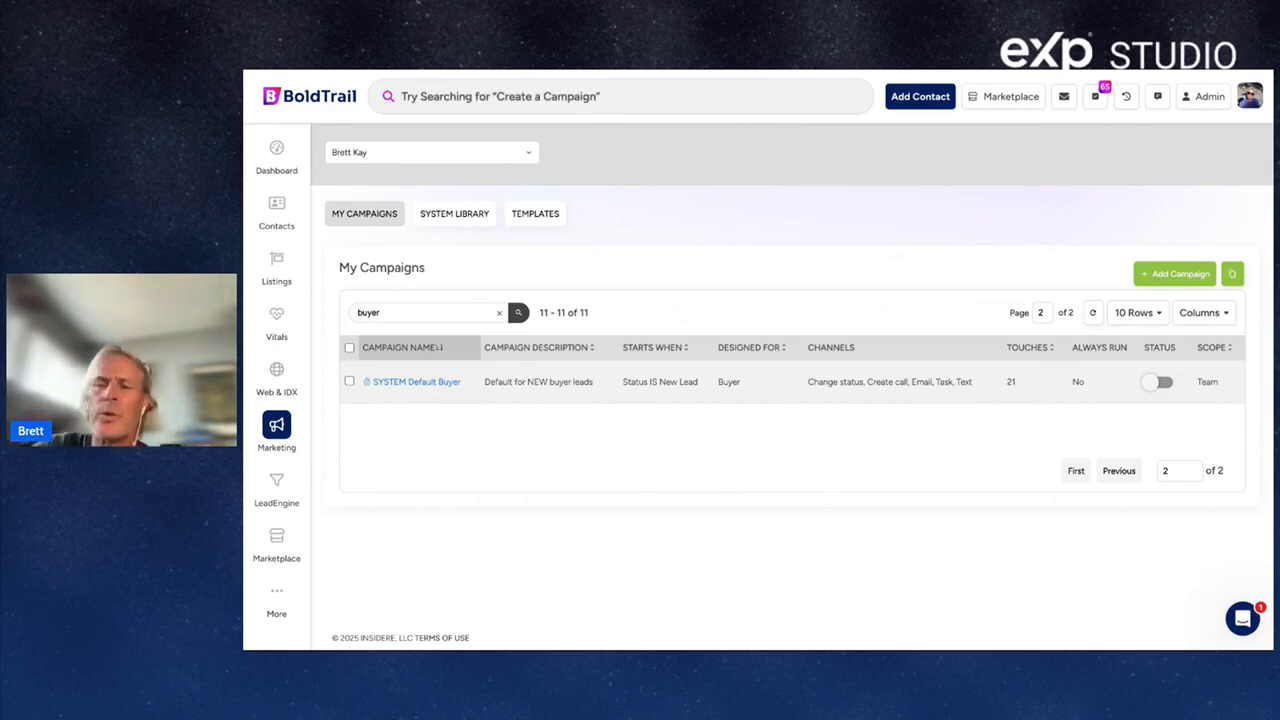
# Review SYSTEM Default Buyer's schedule of texts, emails, calls and tasks, then return to All My Campaigns.
pyautogui.click(409, 390)
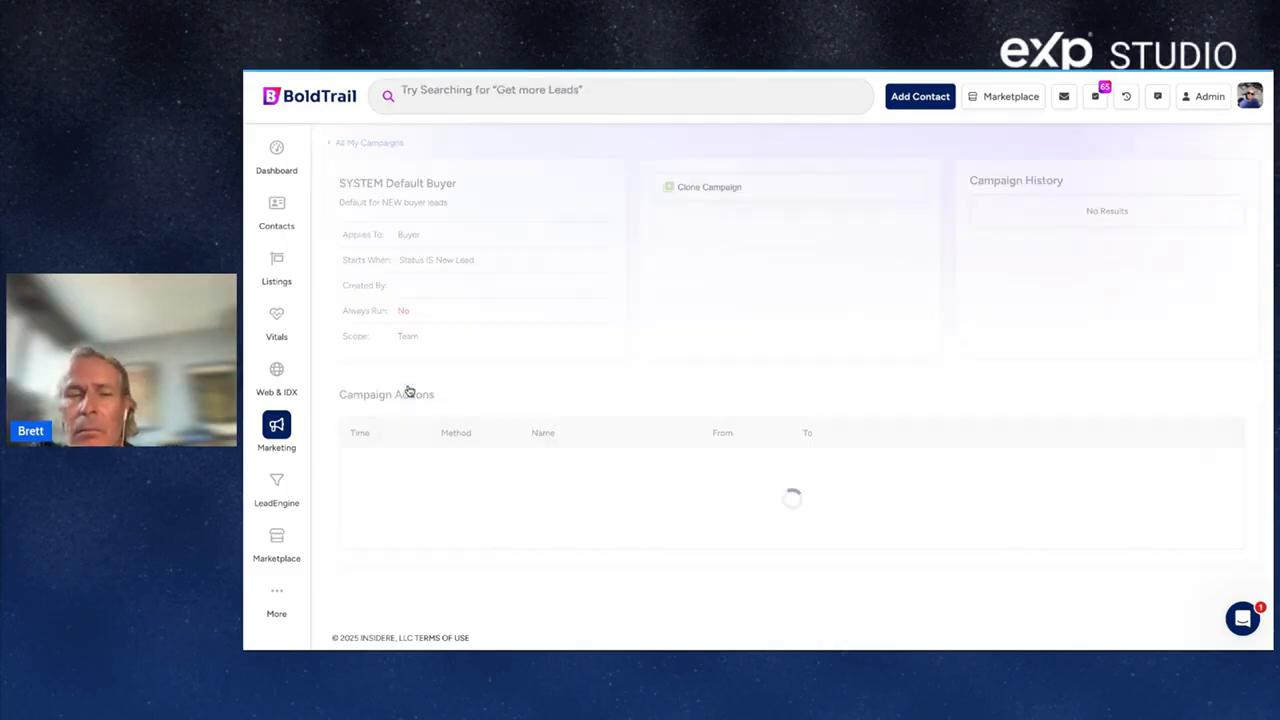
pyautogui.scroll(-3, 409, 390)
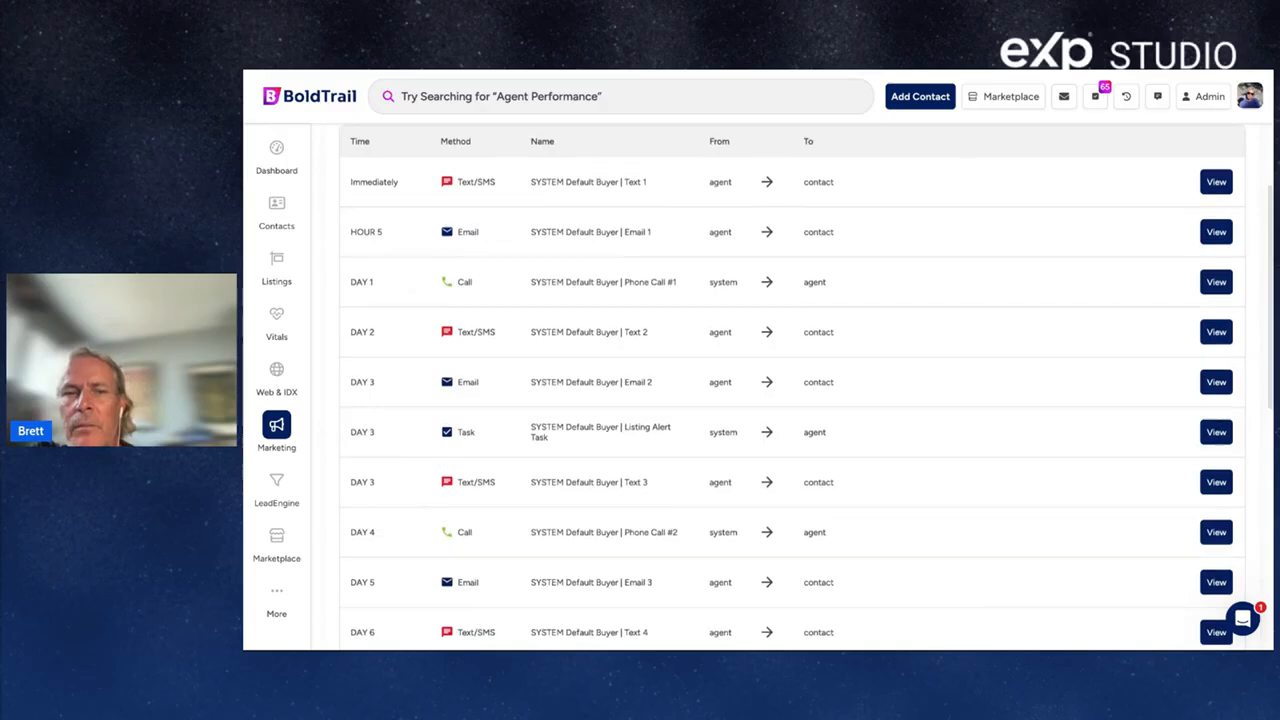
pyautogui.scroll(-3, 790, 390)
pyautogui.scroll(-3, 829, 391)
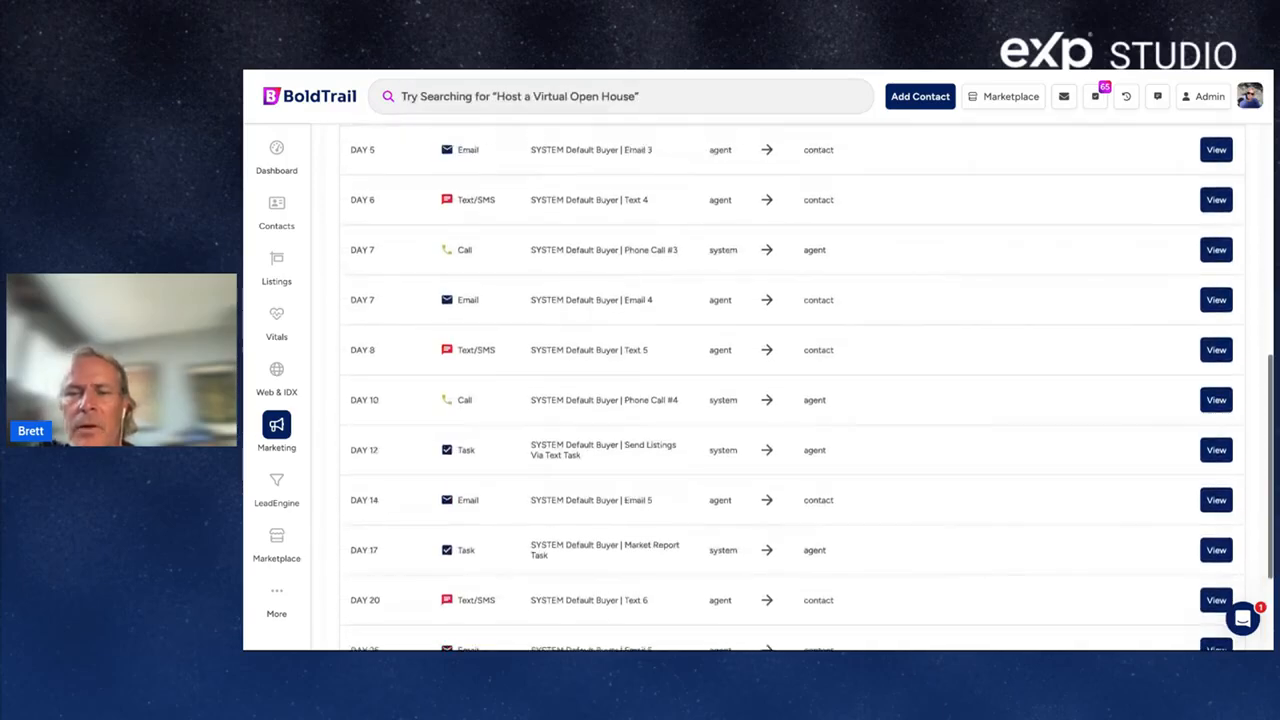
pyautogui.scroll(10, 829, 391)
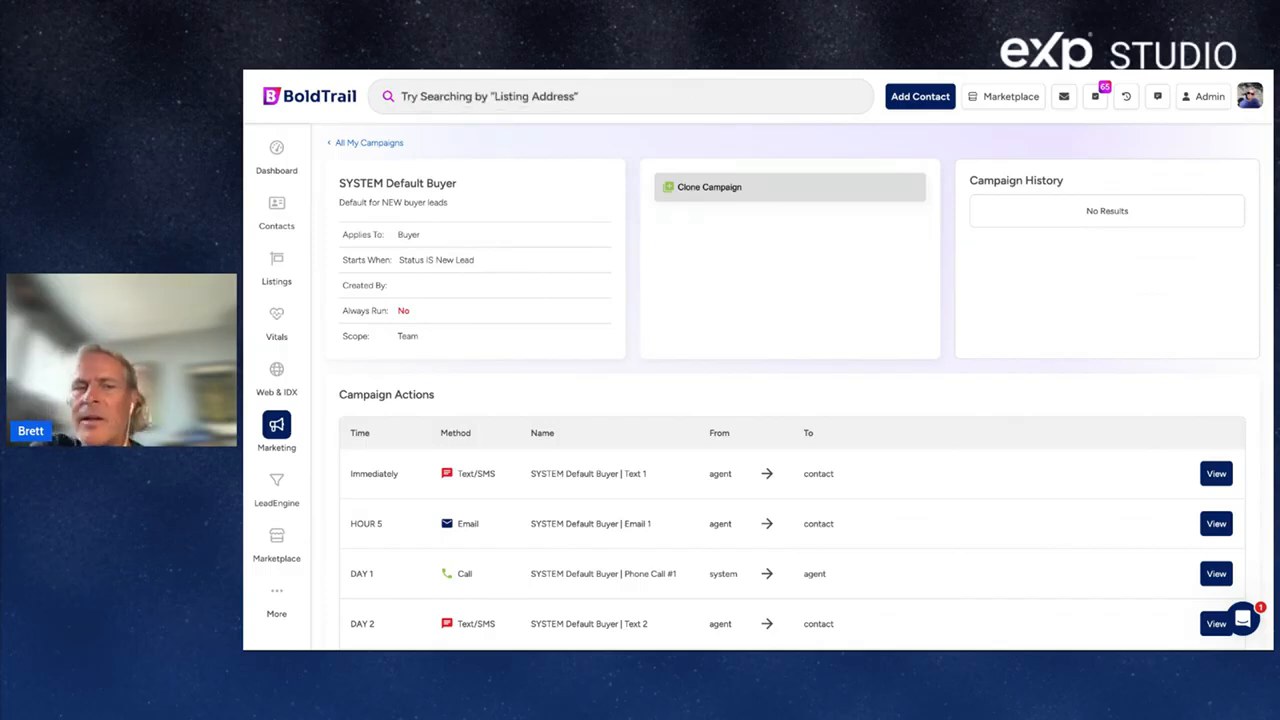
pyautogui.click(388, 145)
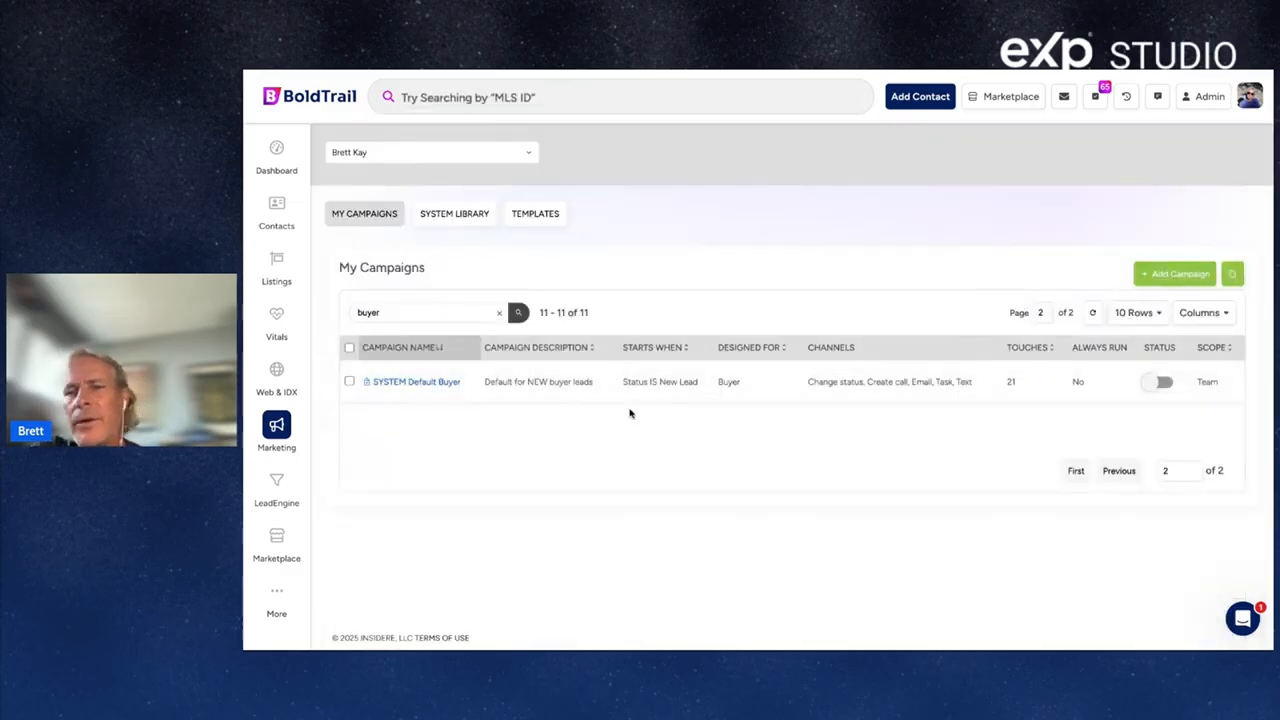
# Start switching SYSTEM Default Buyer on, but decline the confirmation the first time.
pyautogui.click(1165, 384)
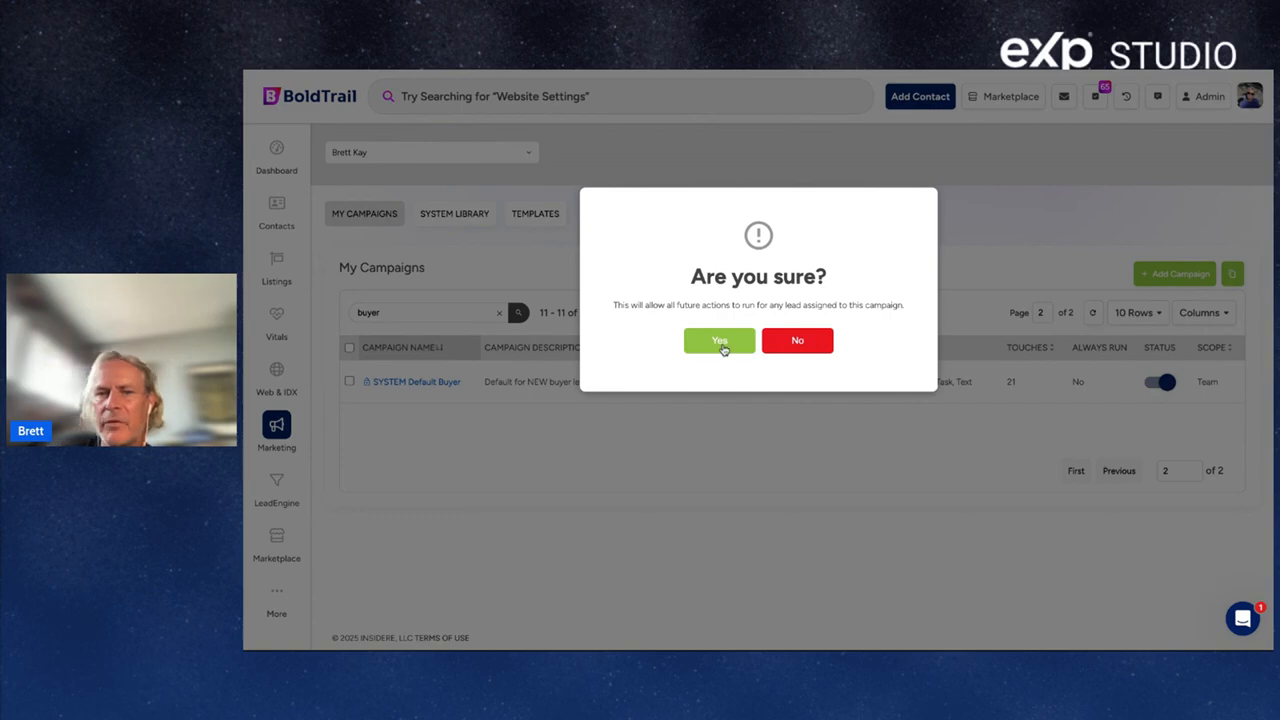
pyautogui.click(800, 342)
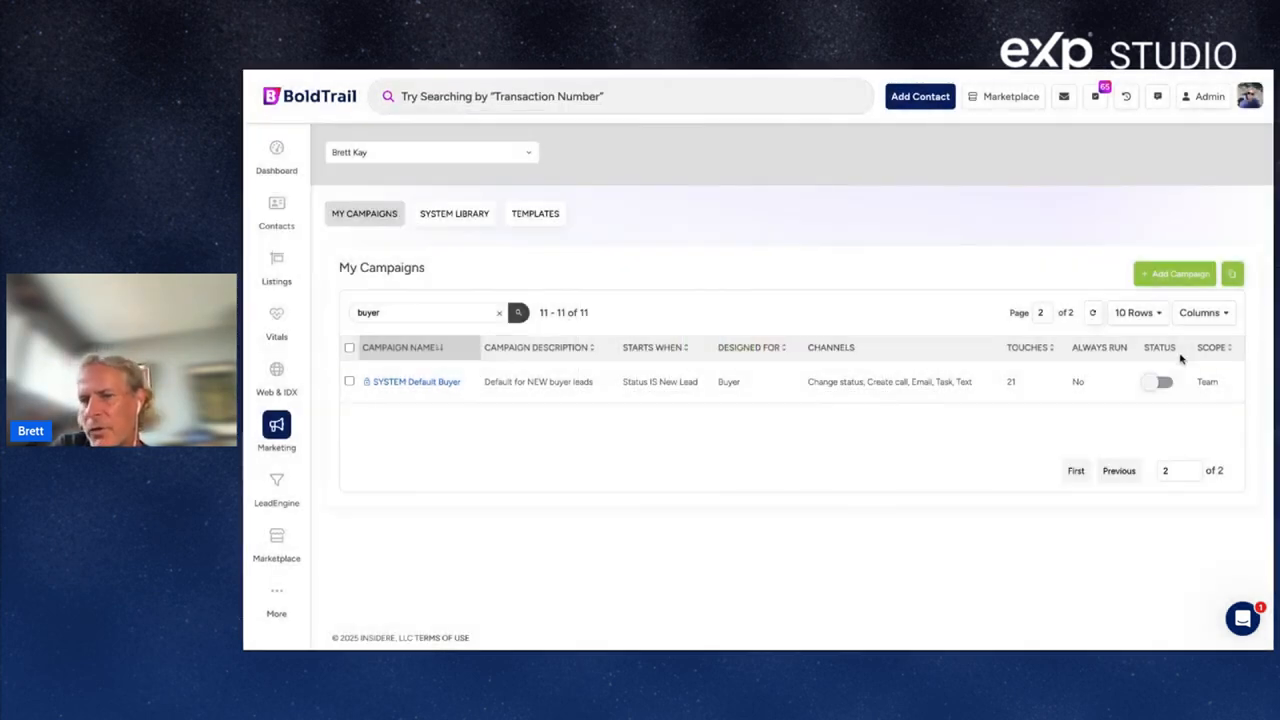
pyautogui.doubleClick(1160, 348)
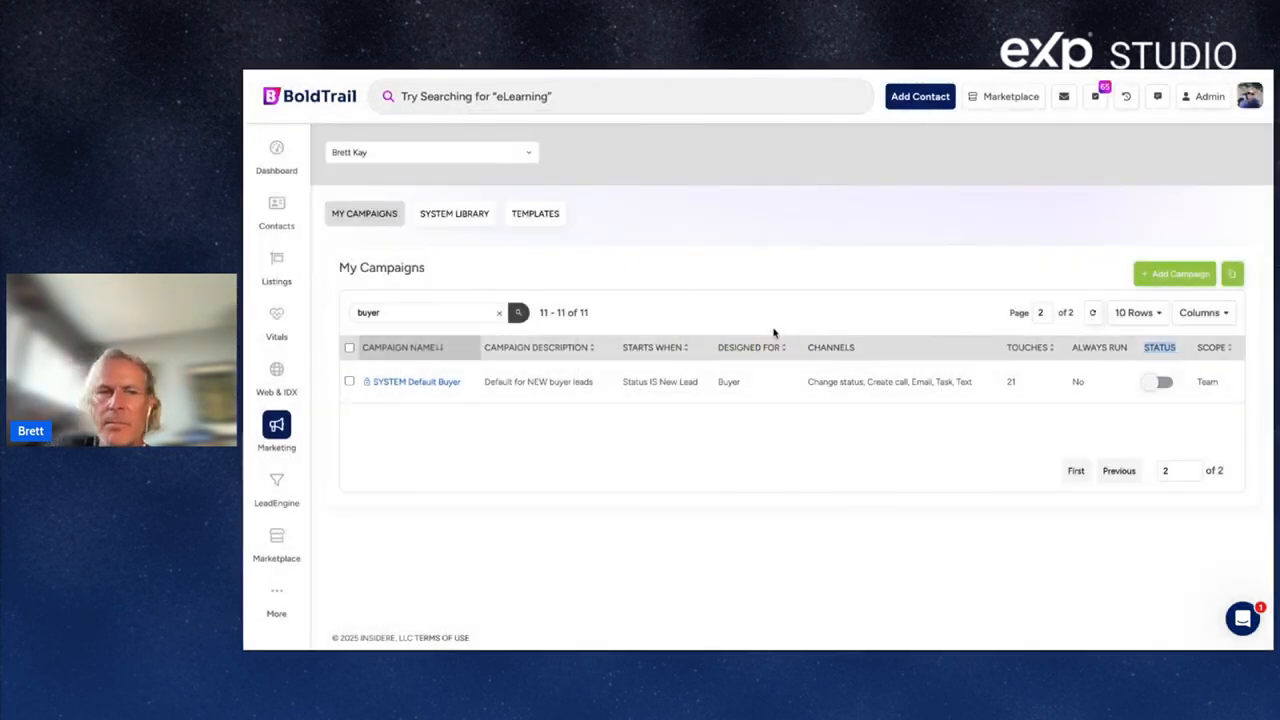
pyautogui.click(413, 312)
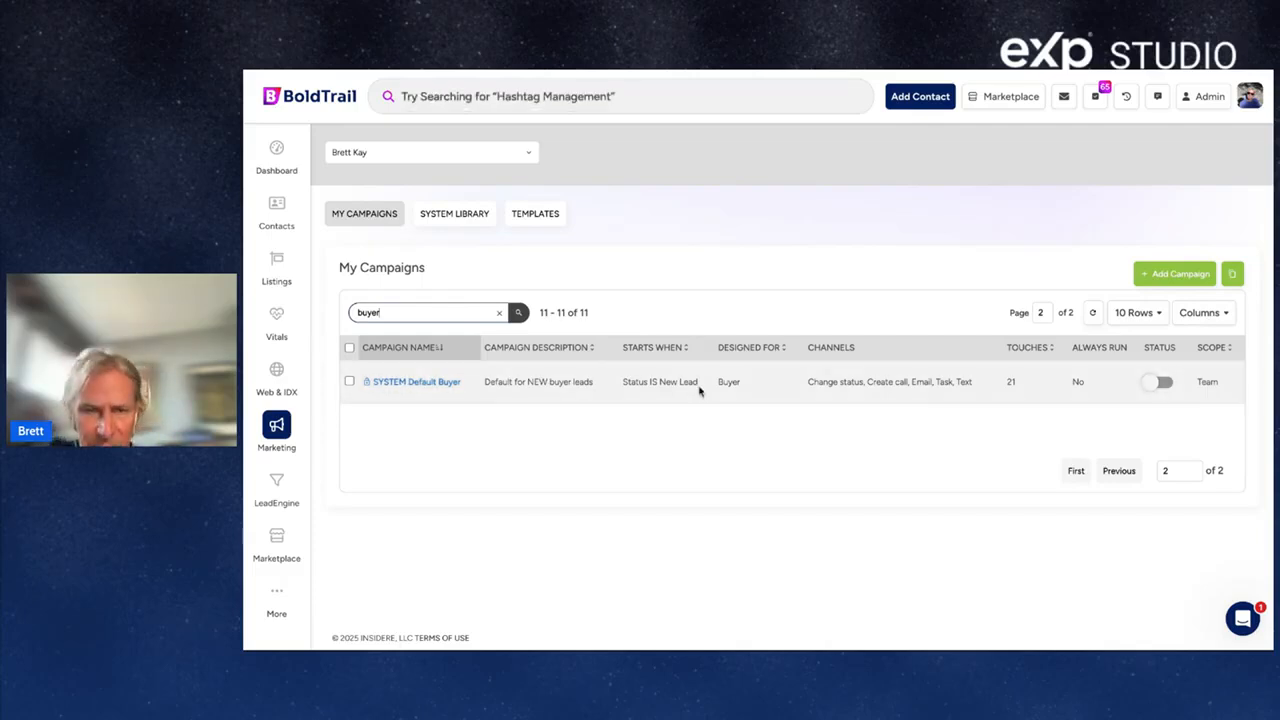
# Activate SYSTEM Default Buyer (New Lead trigger, Buyer, 21 touches) and return to Contacts.
pyautogui.moveTo(700, 386); pyautogui.dragTo(622, 383)
pyautogui.moveTo(749, 385); pyautogui.dragTo(732, 383)
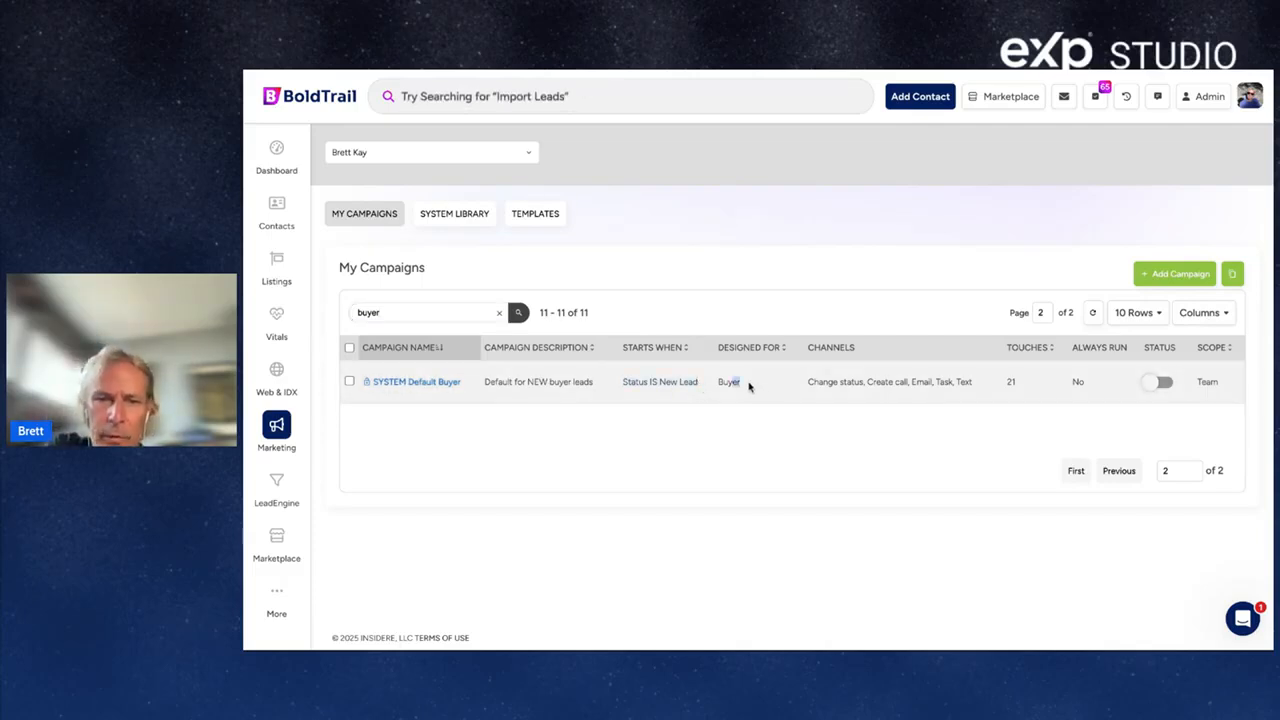
pyautogui.moveTo(1028, 382); pyautogui.dragTo(999, 381)
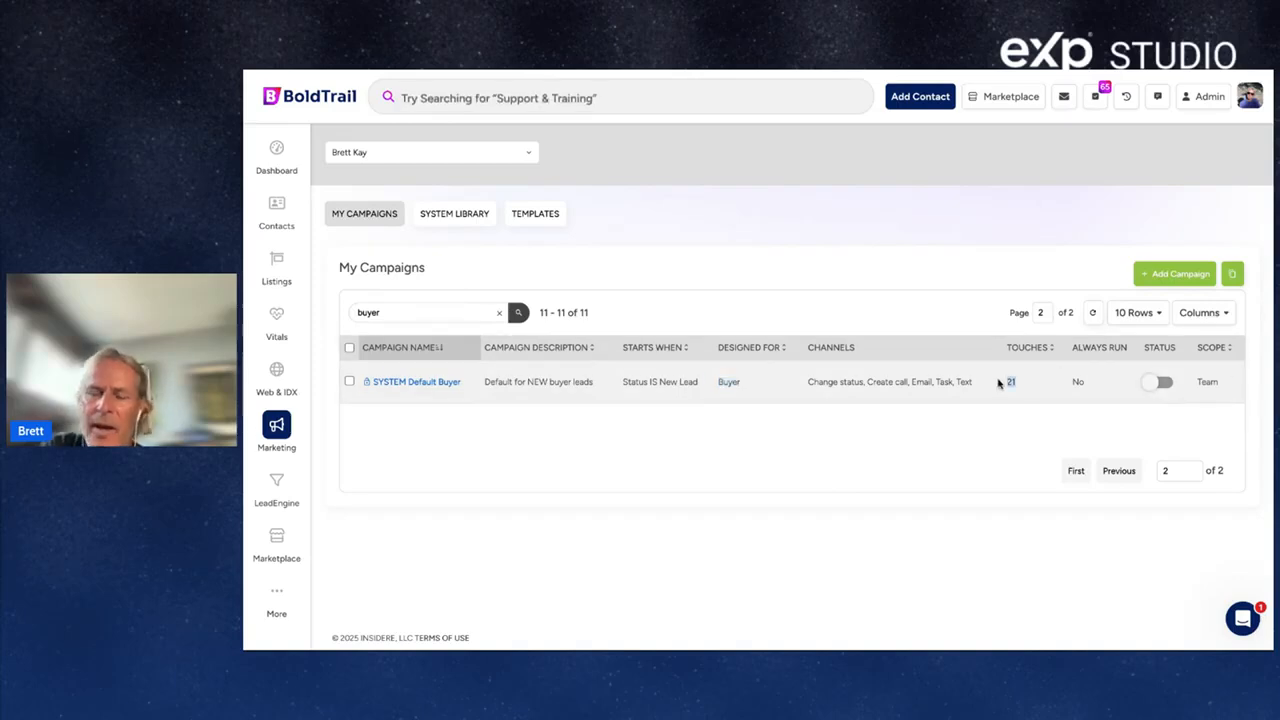
pyautogui.click(1172, 385)
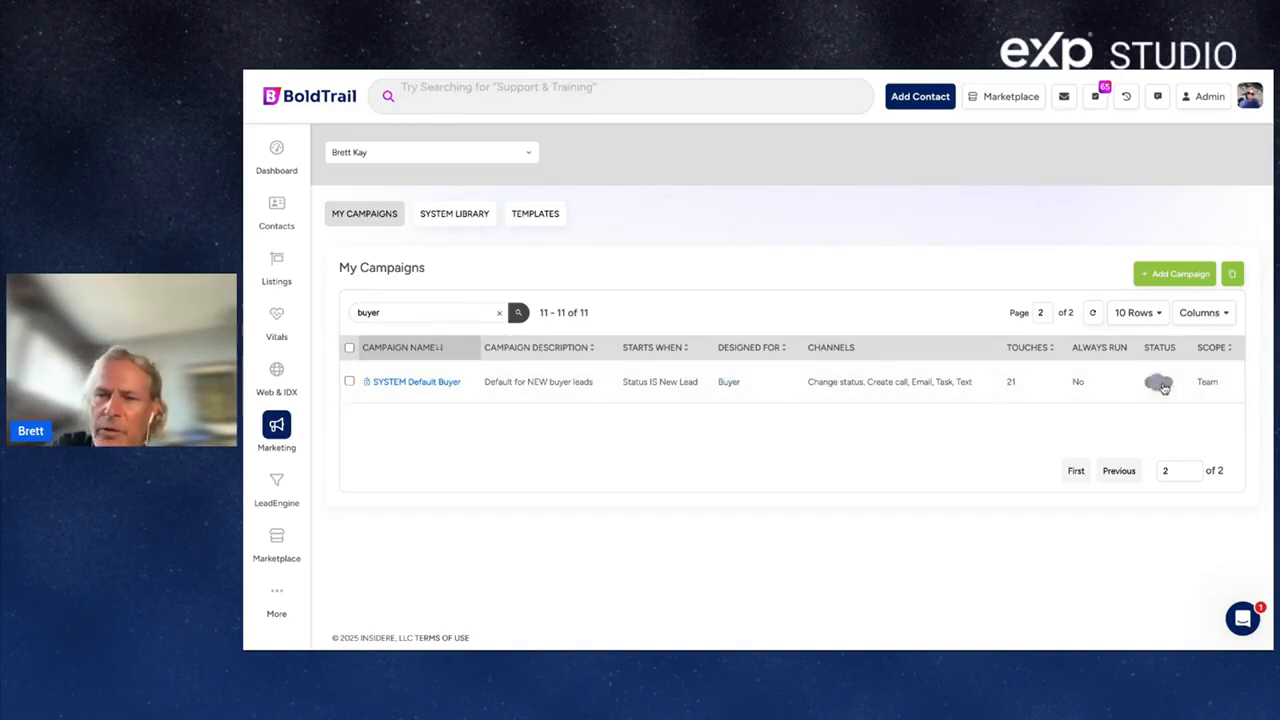
pyautogui.click(718, 339)
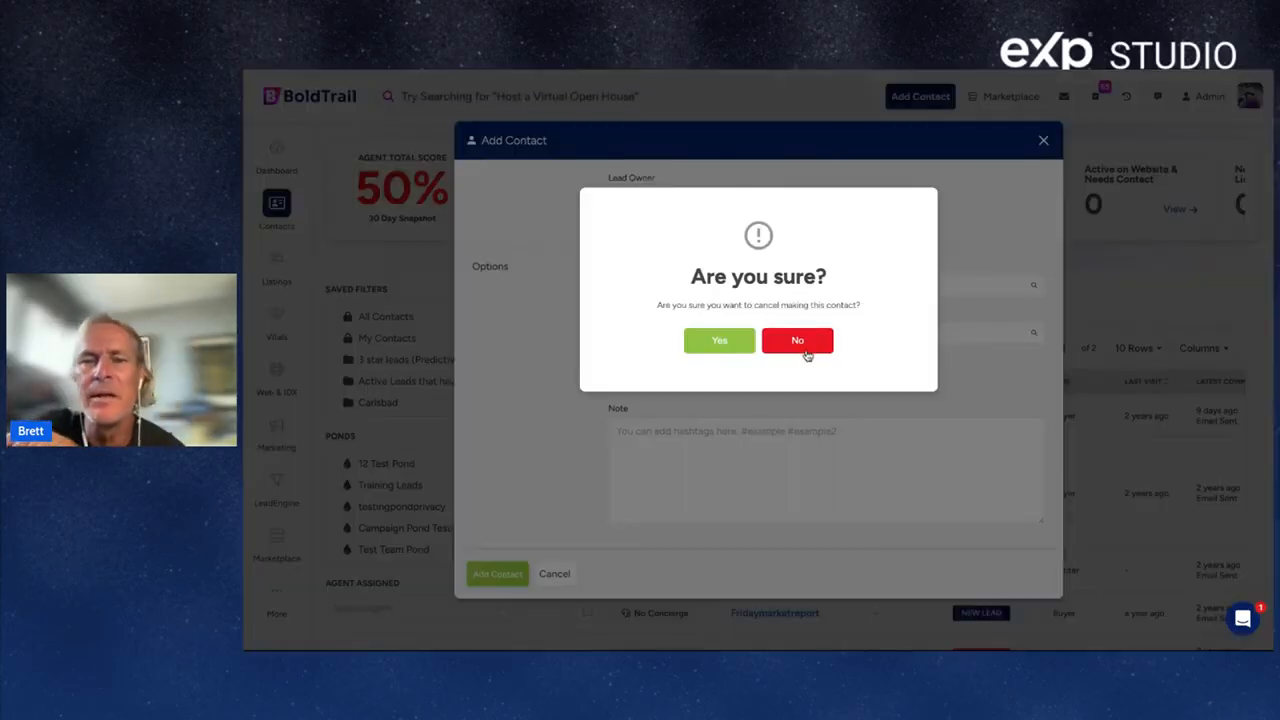
pyautogui.click(806, 352)
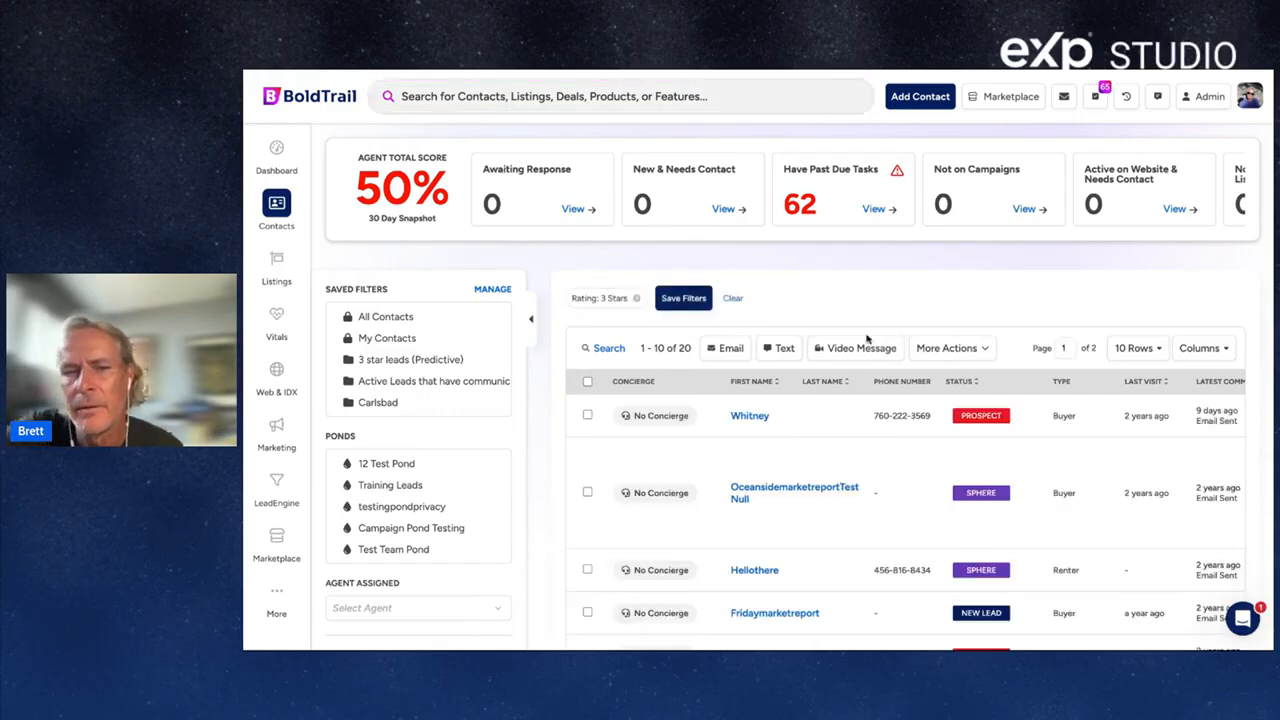
# Search contacts for 'bold' and open the matching agent's contact record.
pyautogui.click(479, 101)
pyautogui.write('bold')
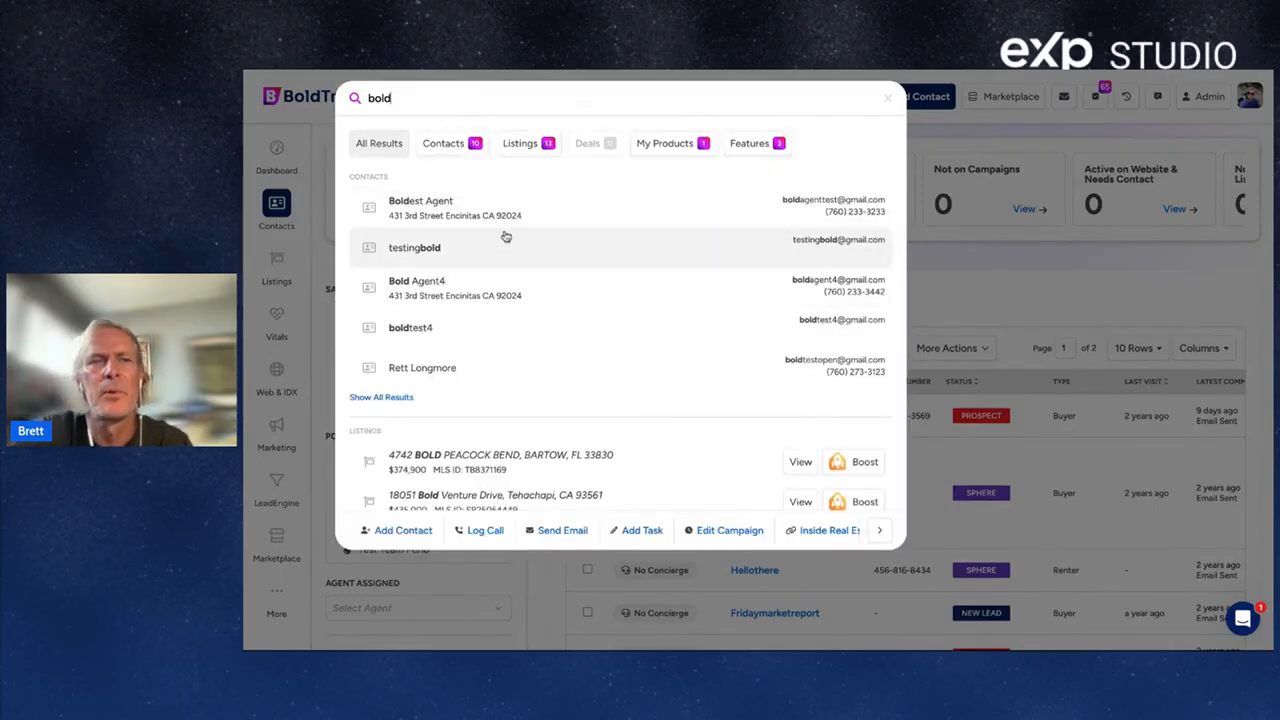
pyautogui.click(474, 216)
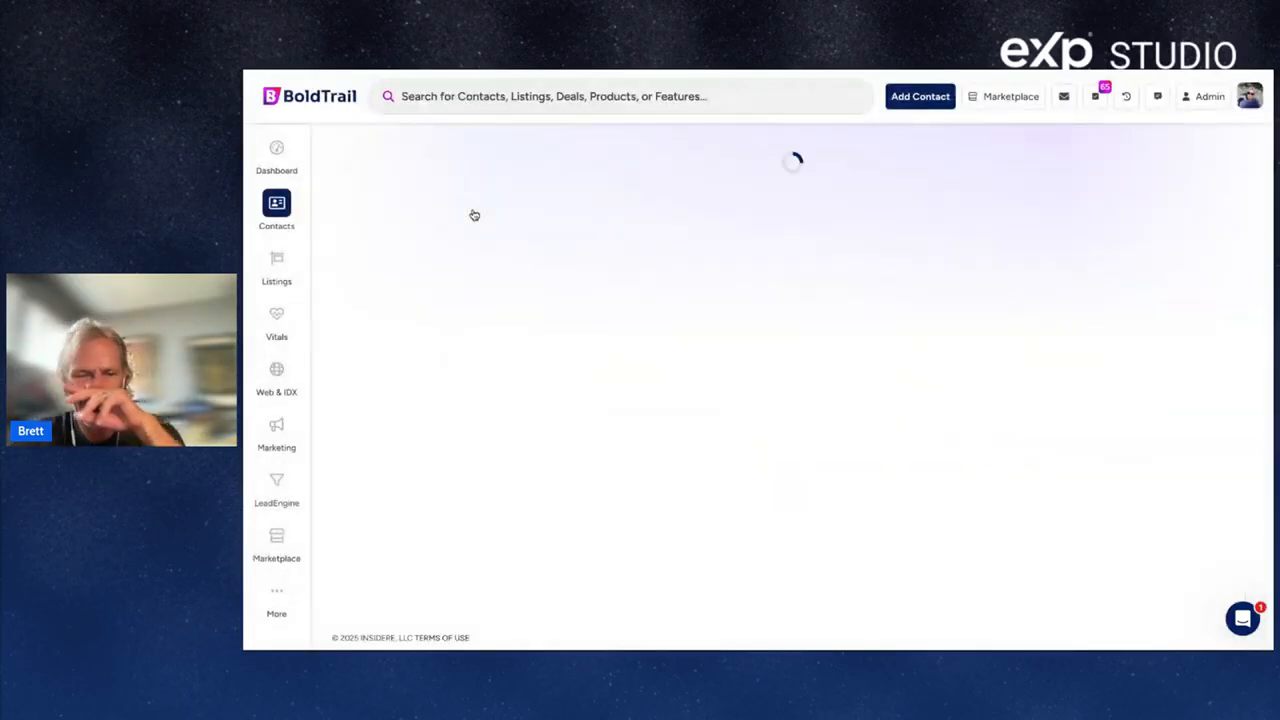
# Begin a new contact with the person's first name, last initial and e-mail address.
pyautogui.click(914, 98)
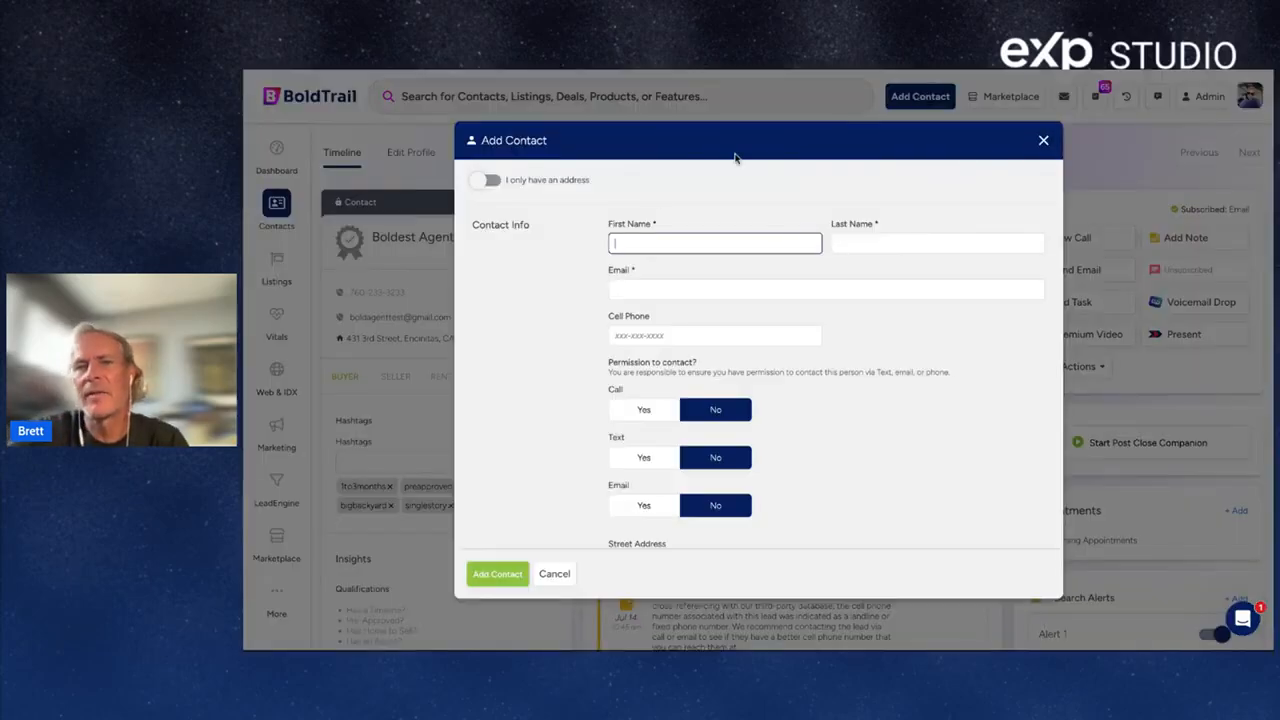
pyautogui.write('Bold')
pyautogui.press('Tab')
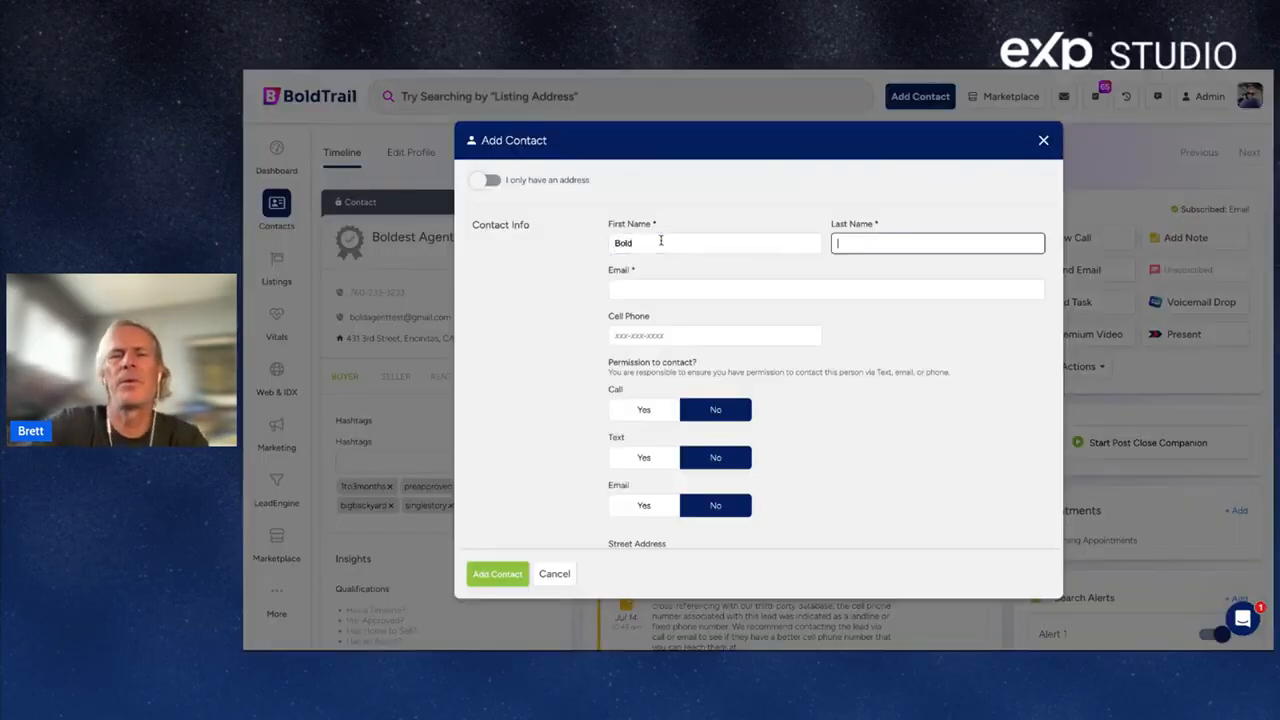
pyautogui.write('Journey')
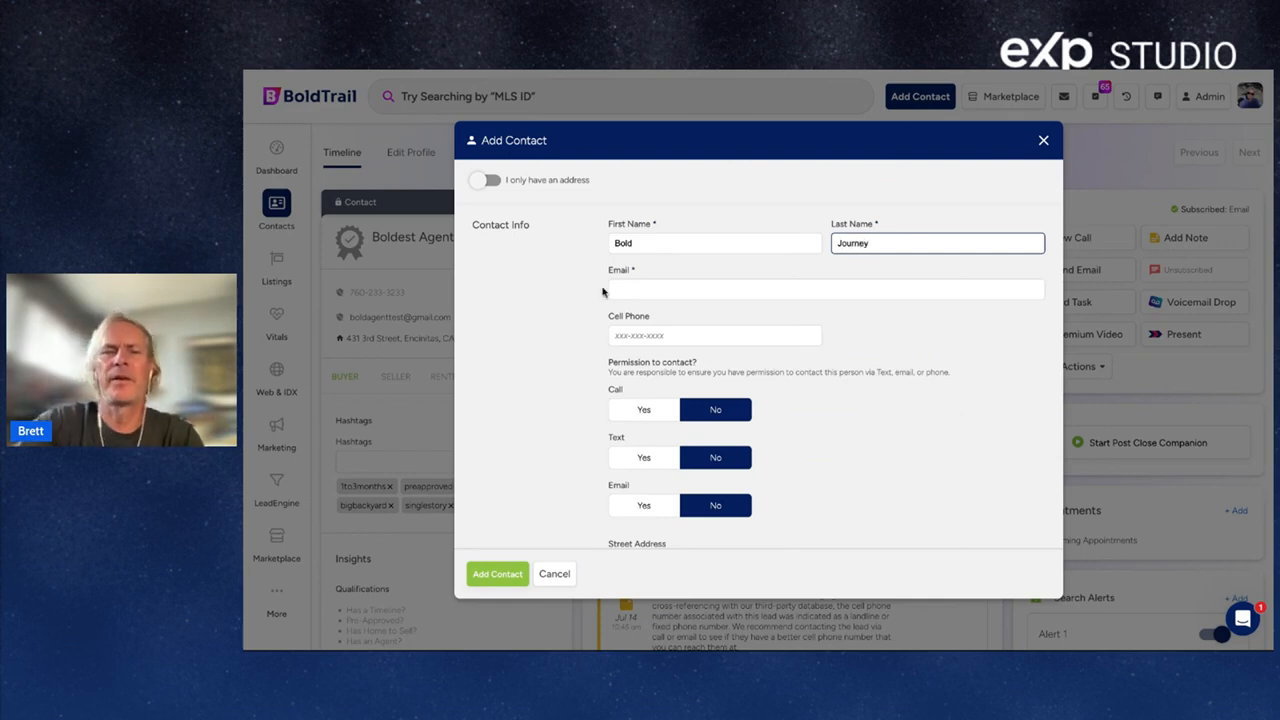
pyautogui.click(651, 288)
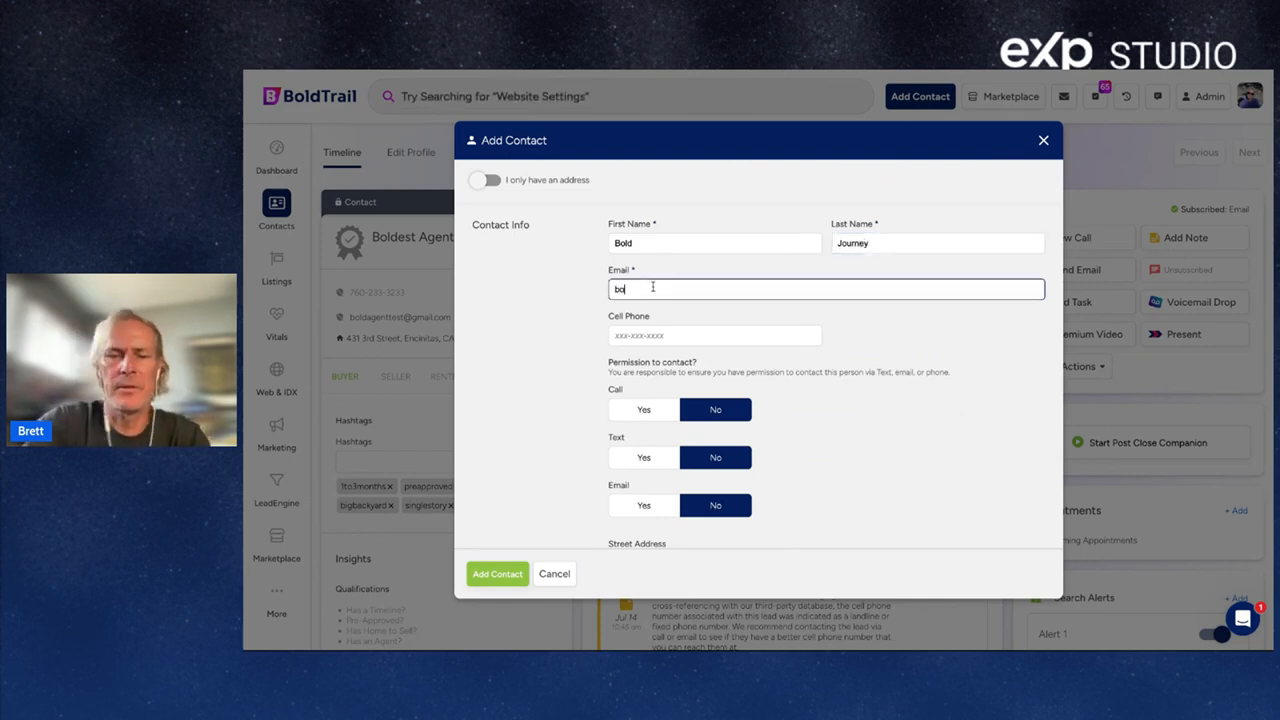
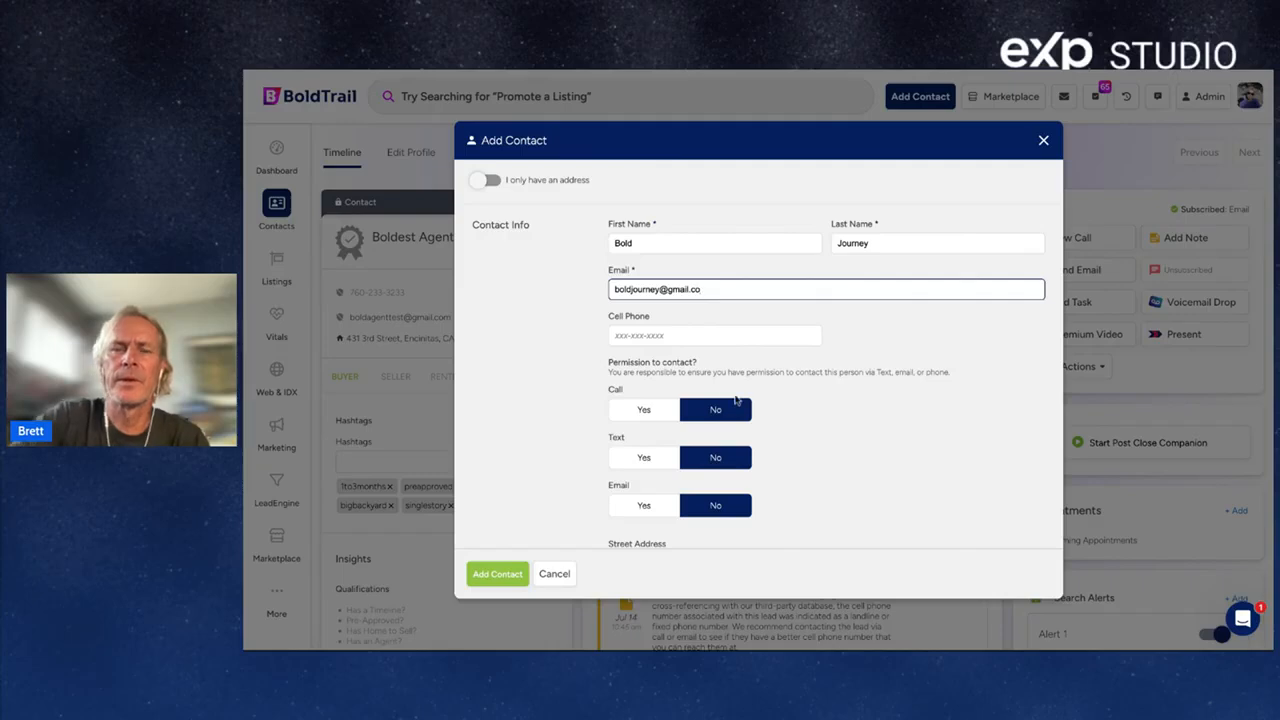
# Enter the contact's cell phone number and allow calling, texting and e-mailing.
pyautogui.click(644, 335)
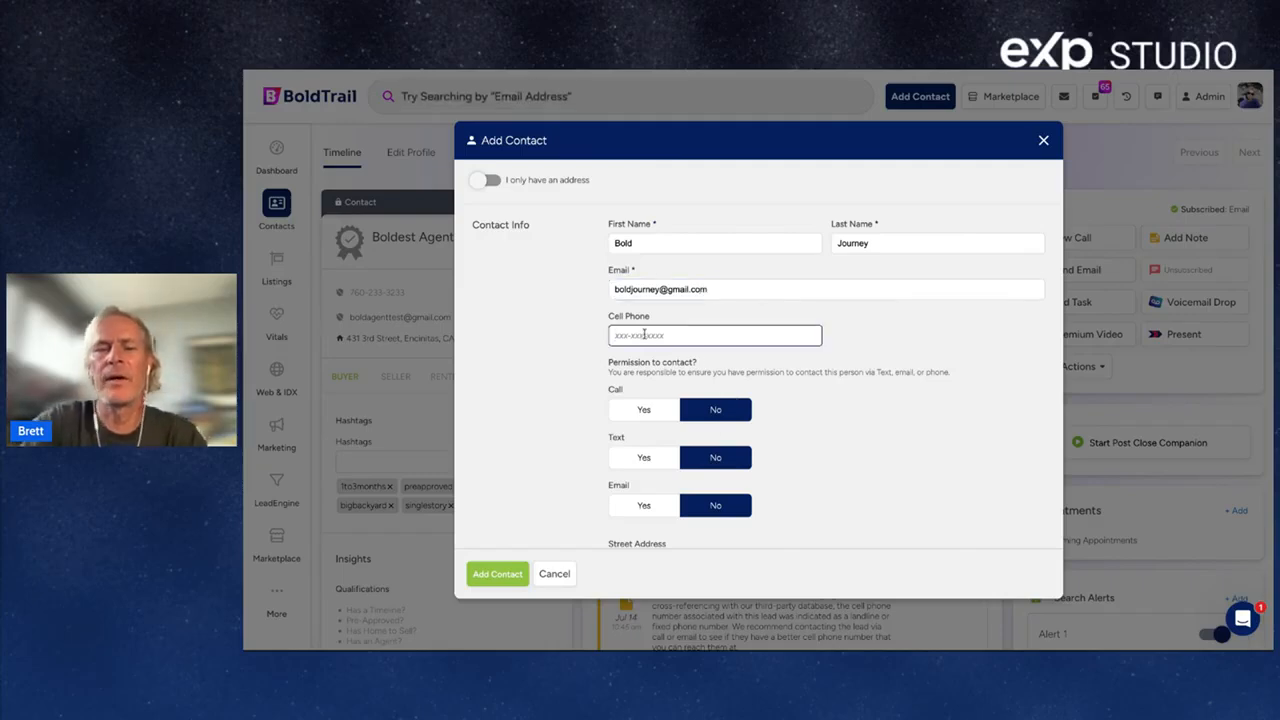
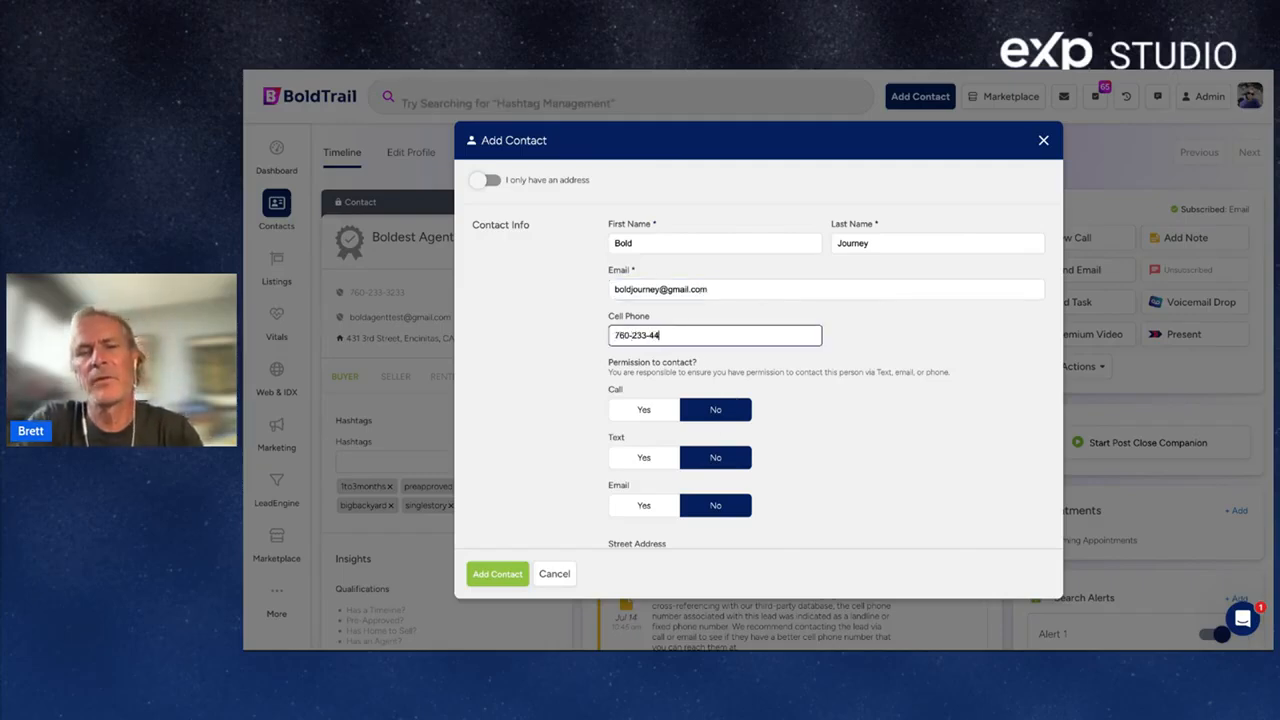
pyautogui.click(643, 411)
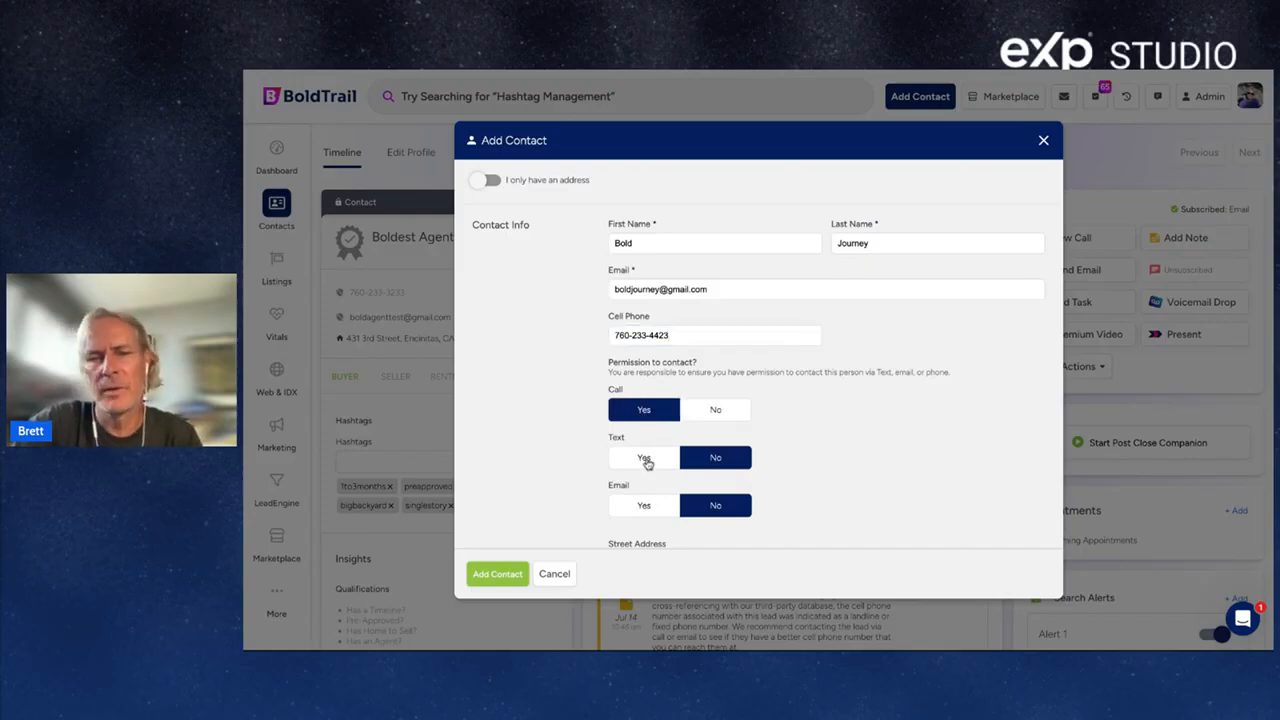
pyautogui.click(645, 461)
pyautogui.click(644, 505)
# Set Buyer, New Lead status, the lead owner and SYSTEM Default Buyer campaign, then add the contact.
pyautogui.scroll(-2, 645, 509)
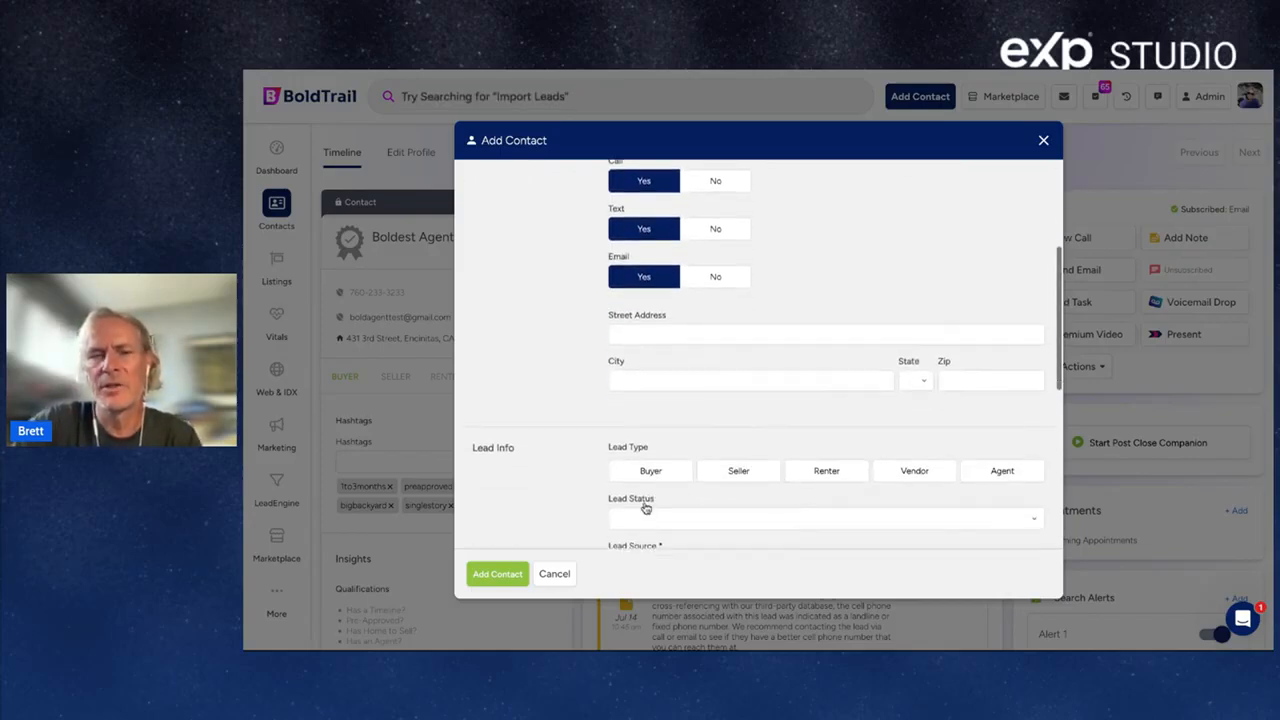
pyautogui.scroll(-1, 645, 509)
pyautogui.click(641, 433)
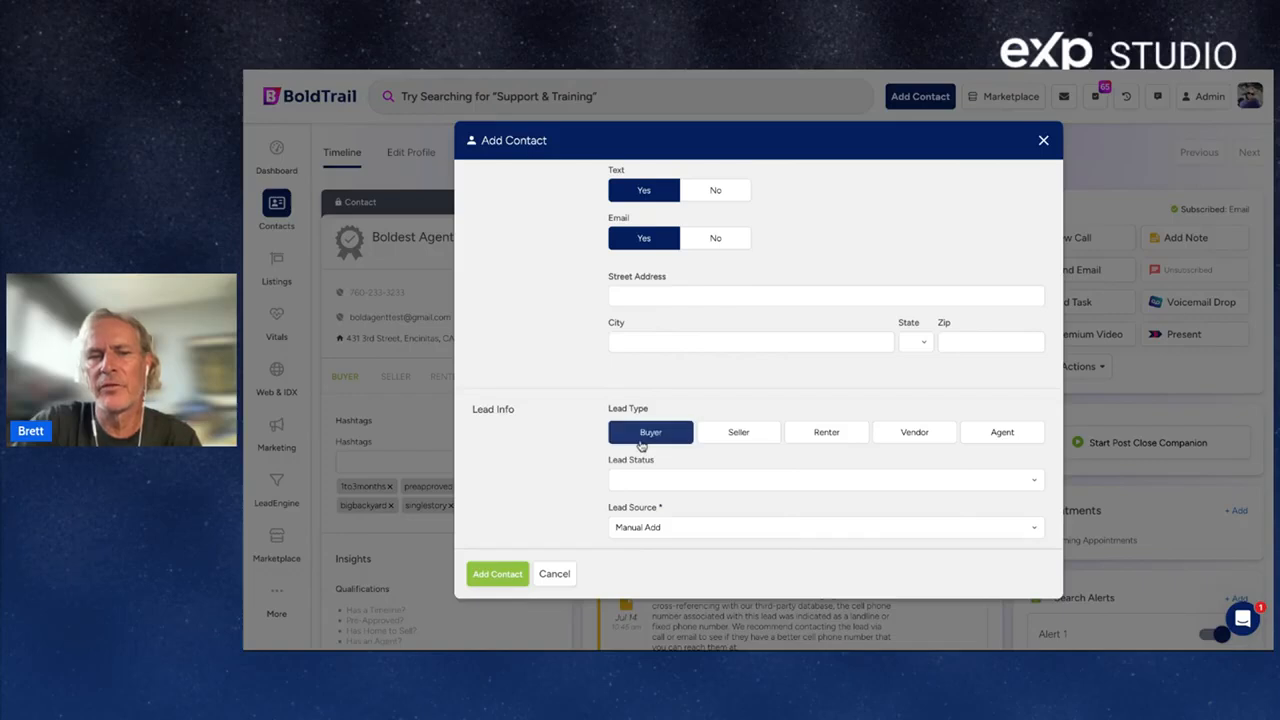
pyautogui.scroll(-3, 641, 446)
pyautogui.click(651, 326)
pyautogui.click(672, 410)
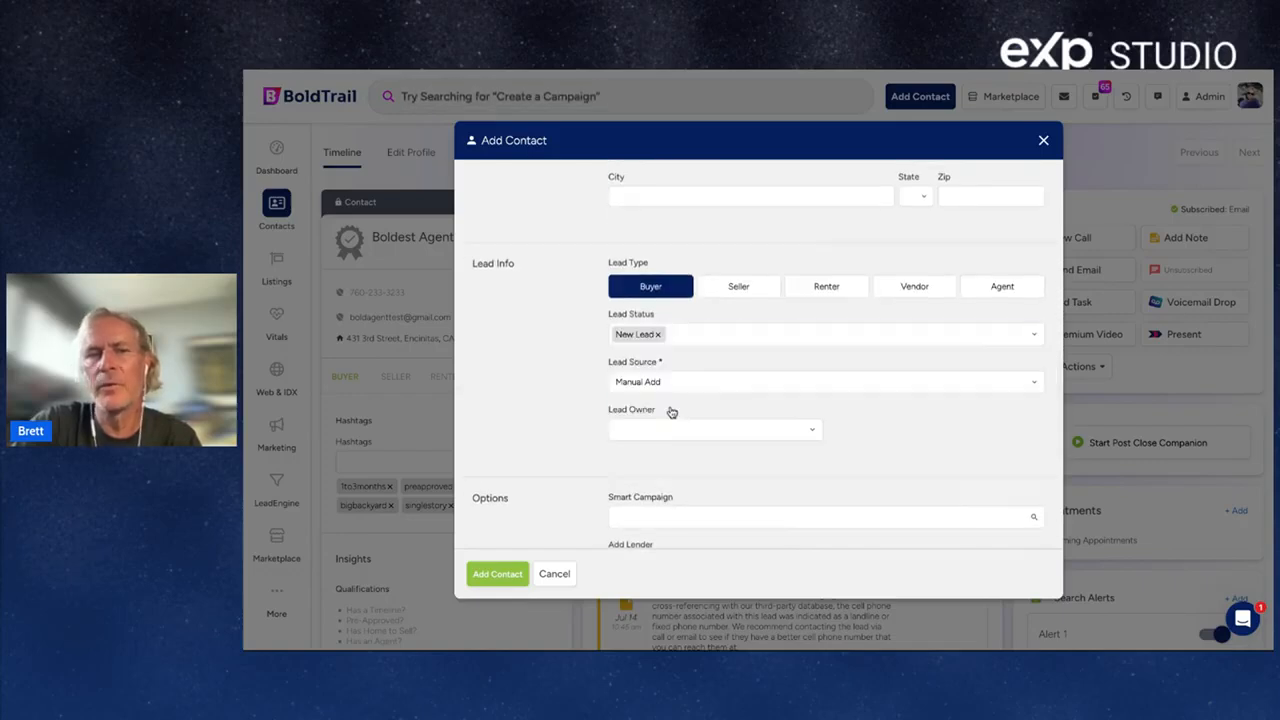
pyautogui.click(708, 430)
pyautogui.click(636, 474)
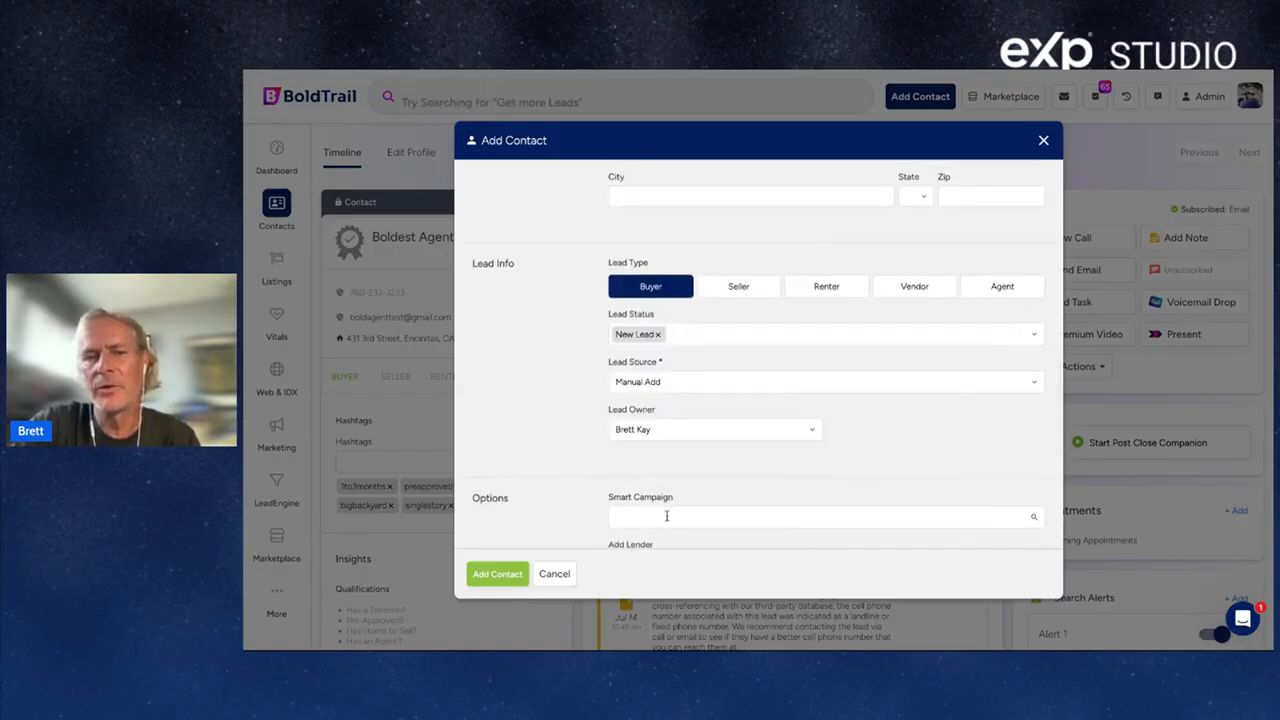
pyautogui.click(667, 516)
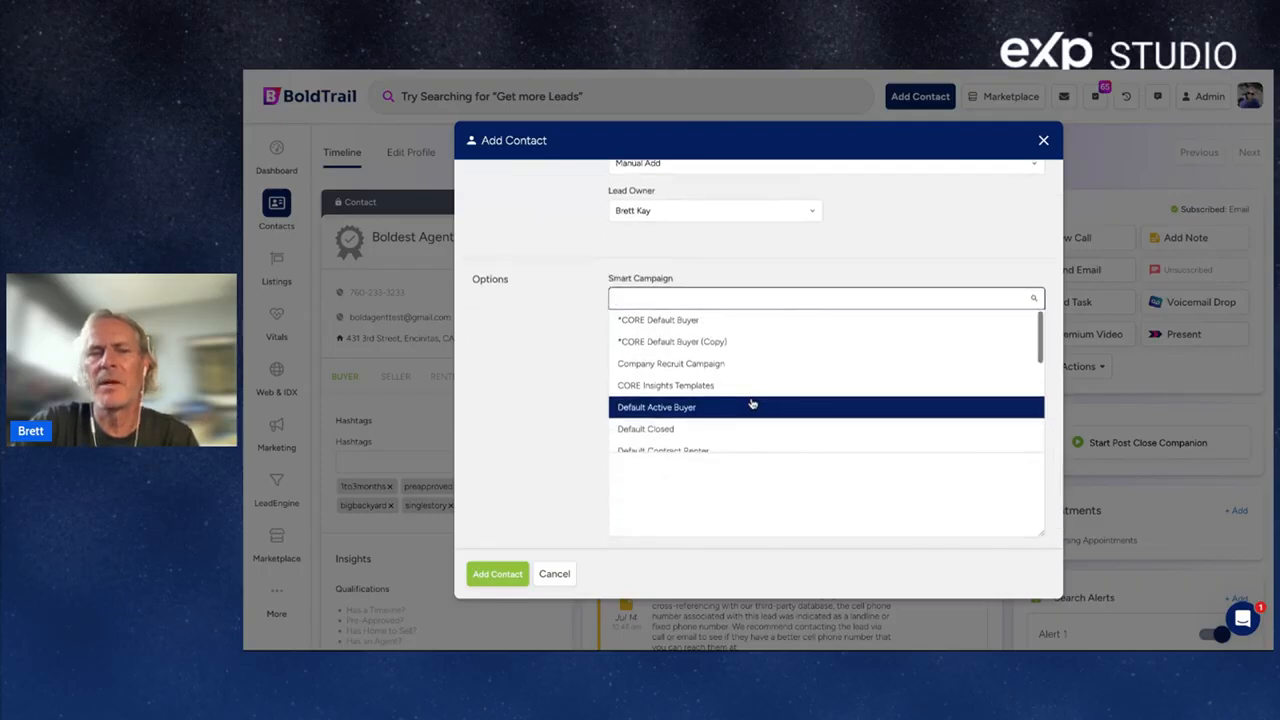
pyautogui.scroll(-3, 751, 407)
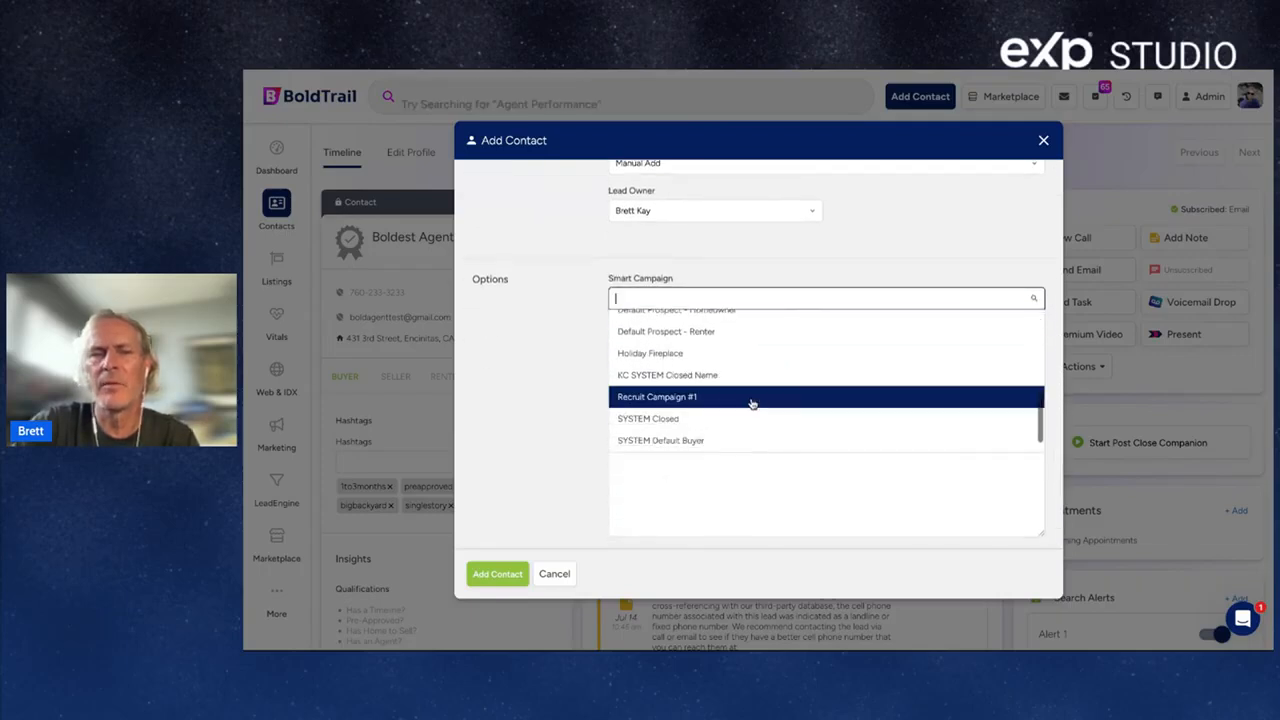
pyautogui.click(696, 442)
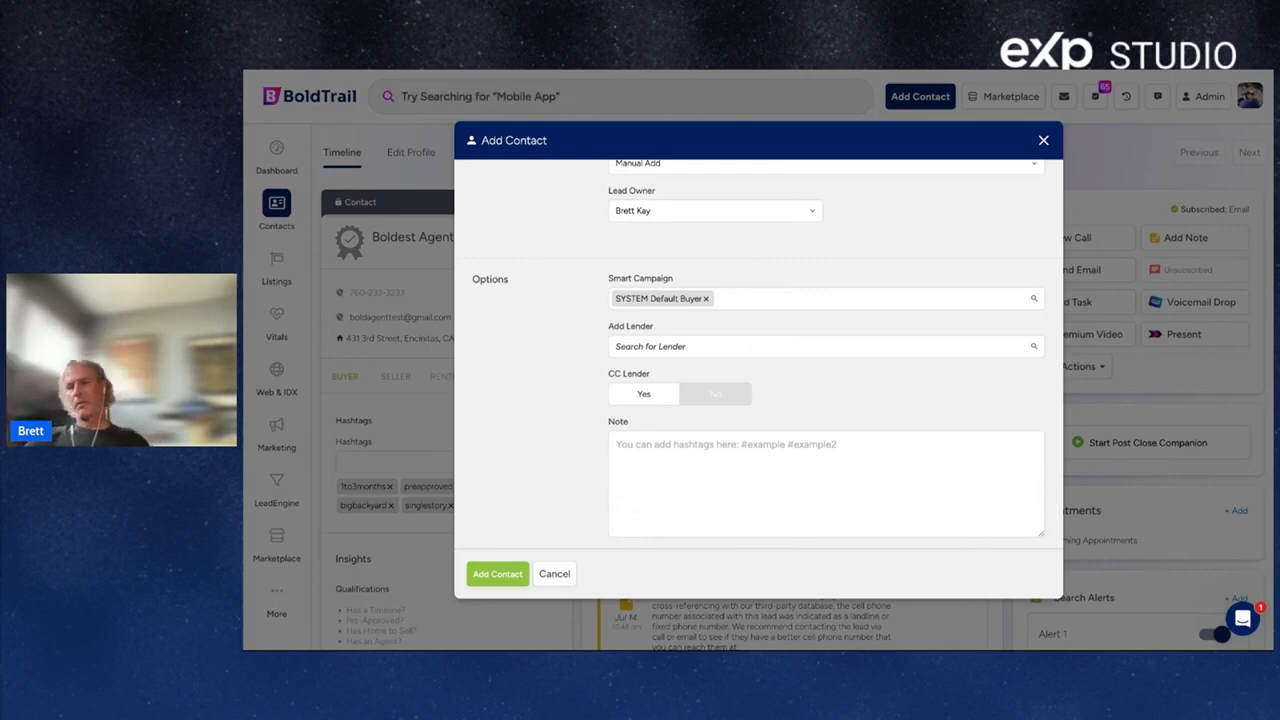
pyautogui.click(498, 575)
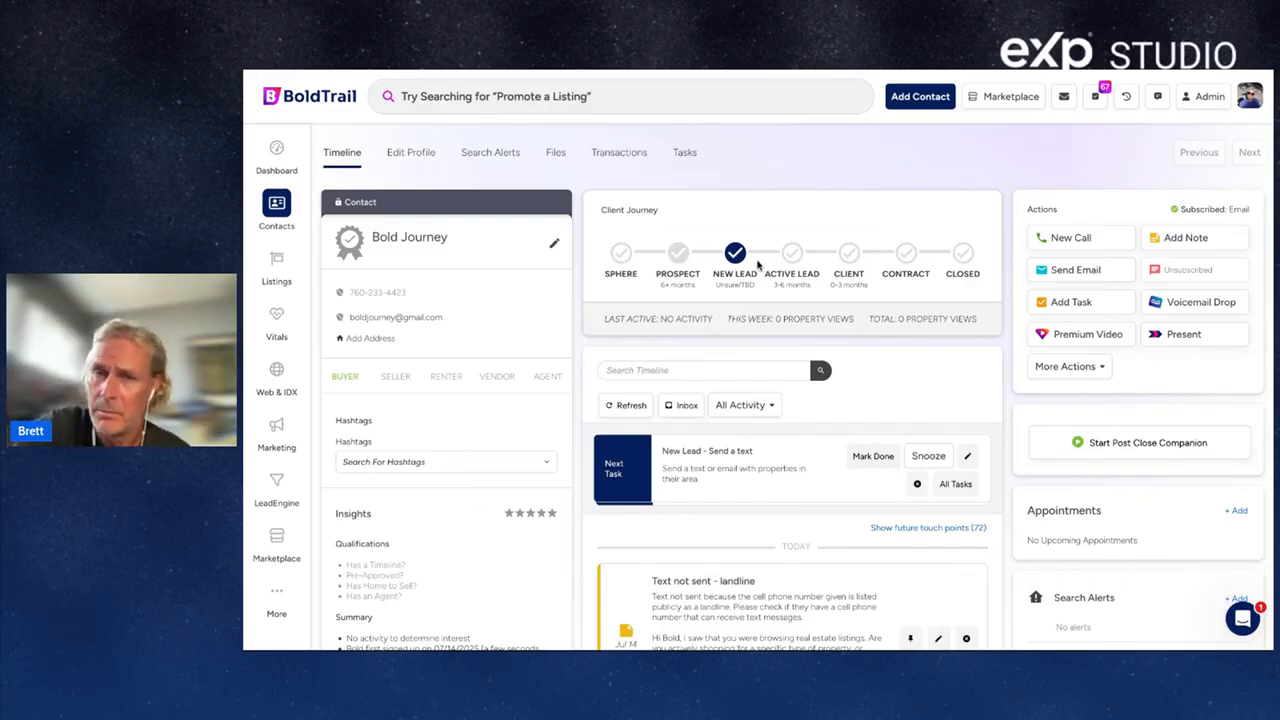
# Remove Default Lender Campaign and Default New Lead - Buyer from the contact's active campaigns.
pyautogui.click(337, 377)
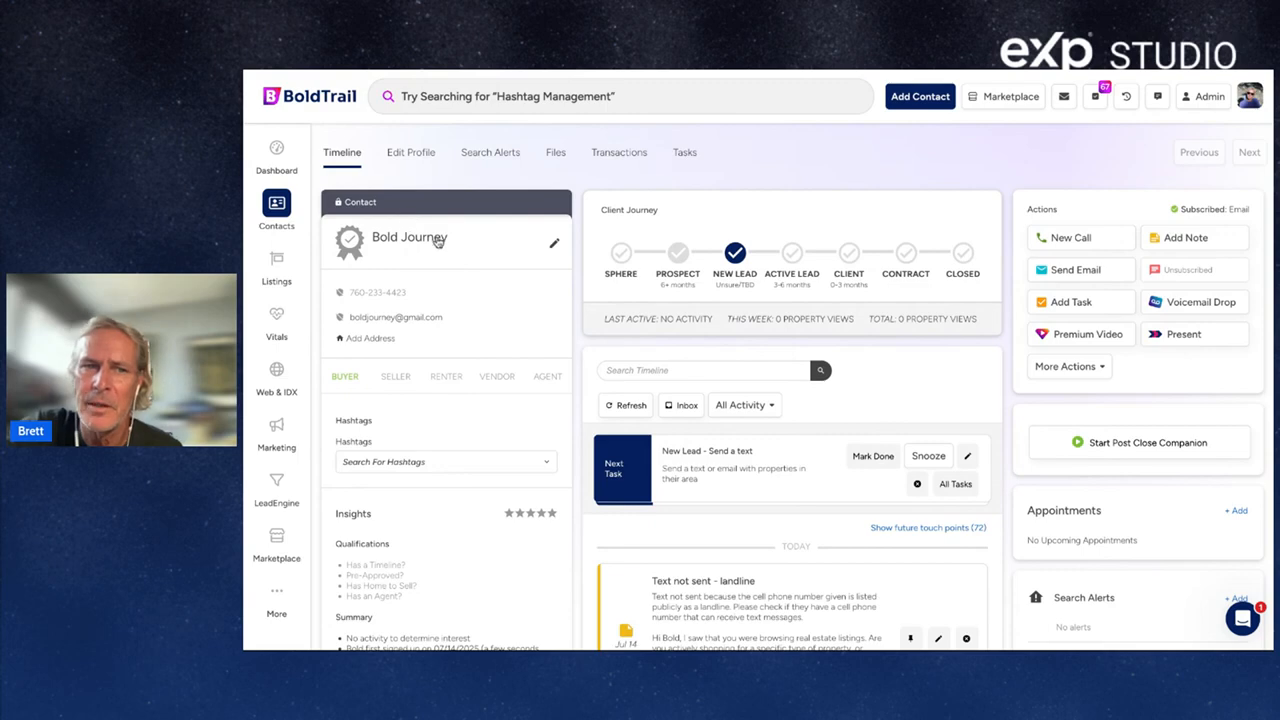
pyautogui.scroll(-3, 1100, 345)
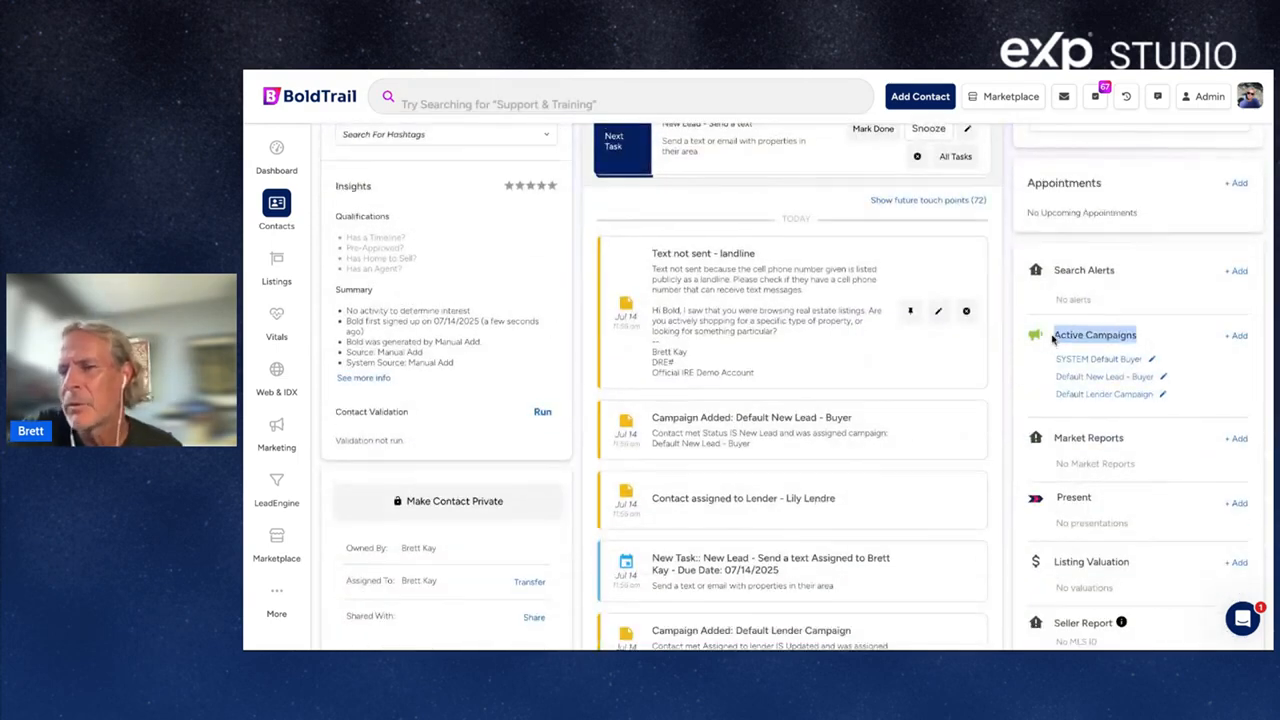
pyautogui.scroll(3, 1150, 340)
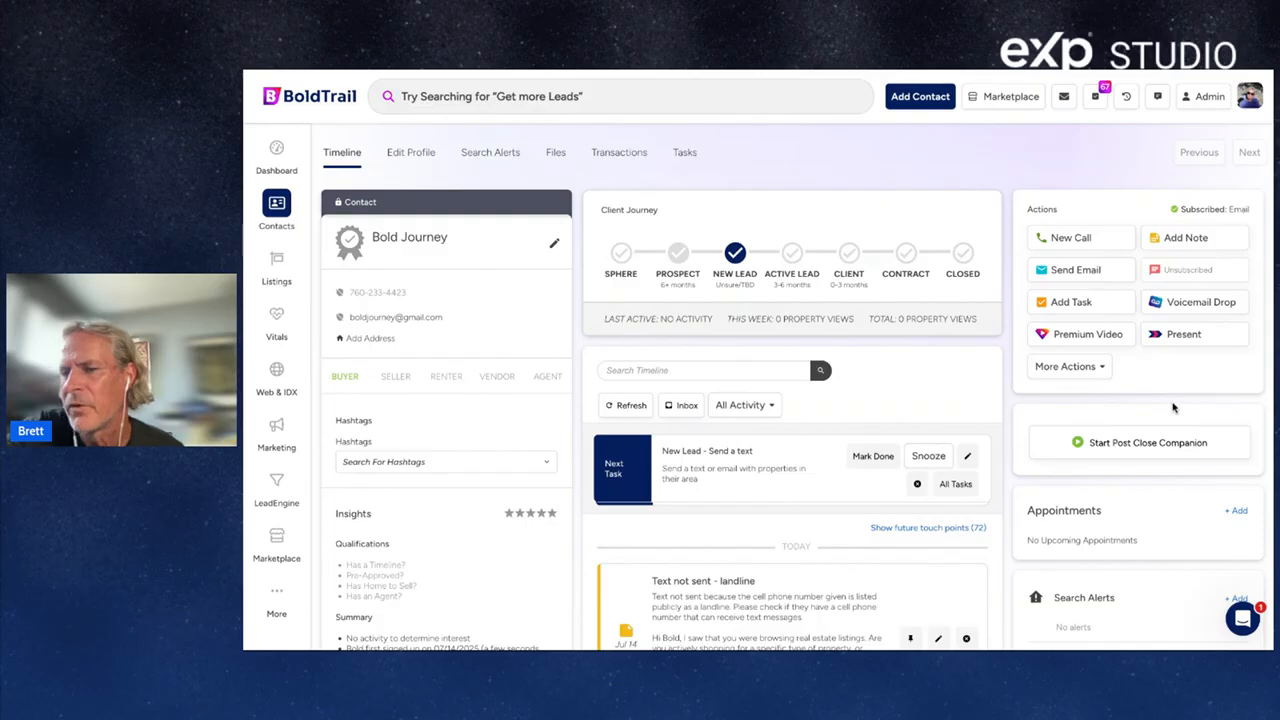
pyautogui.scroll(-3, 1173, 407)
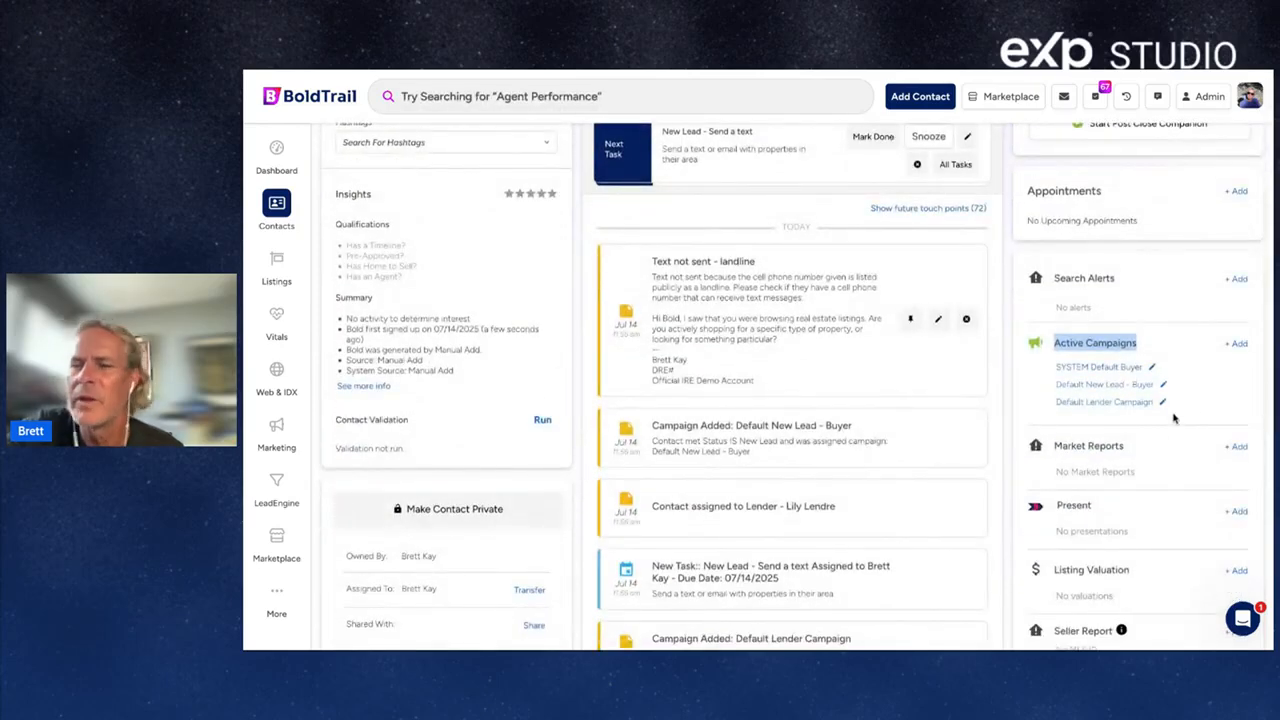
pyautogui.click(1163, 404)
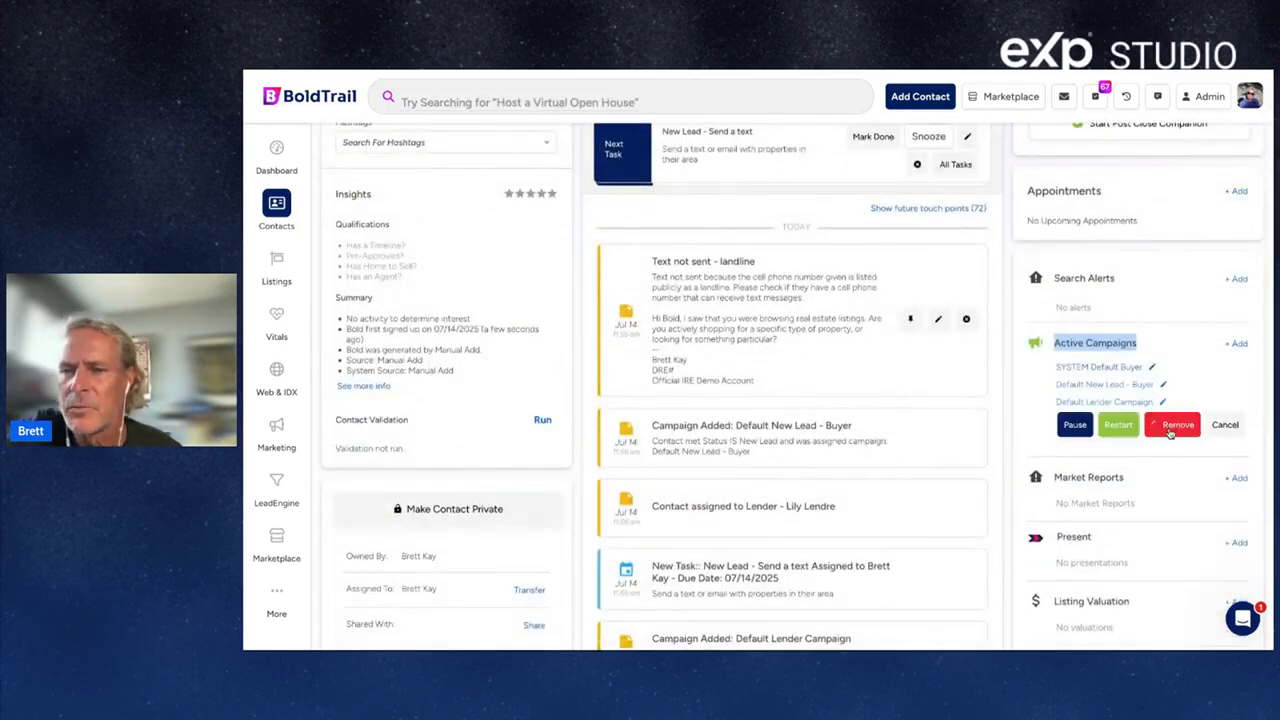
pyautogui.click(1180, 423)
pyautogui.click(1163, 385)
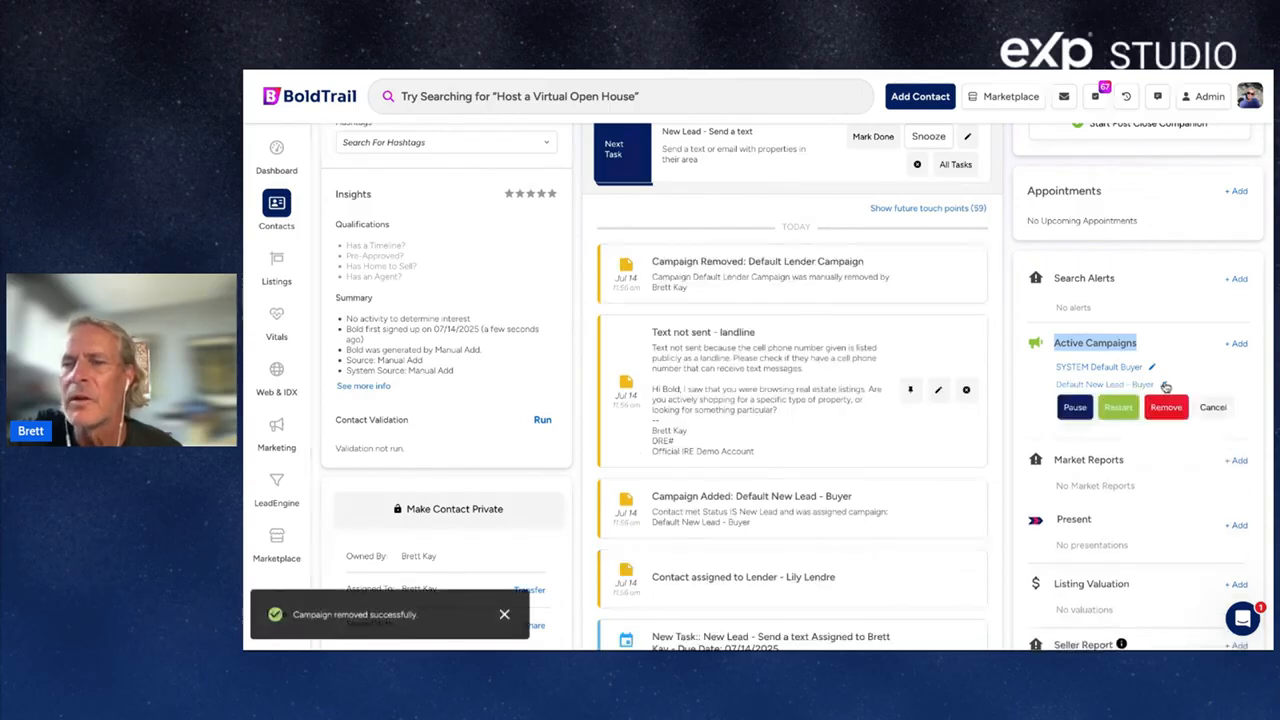
pyautogui.click(1178, 407)
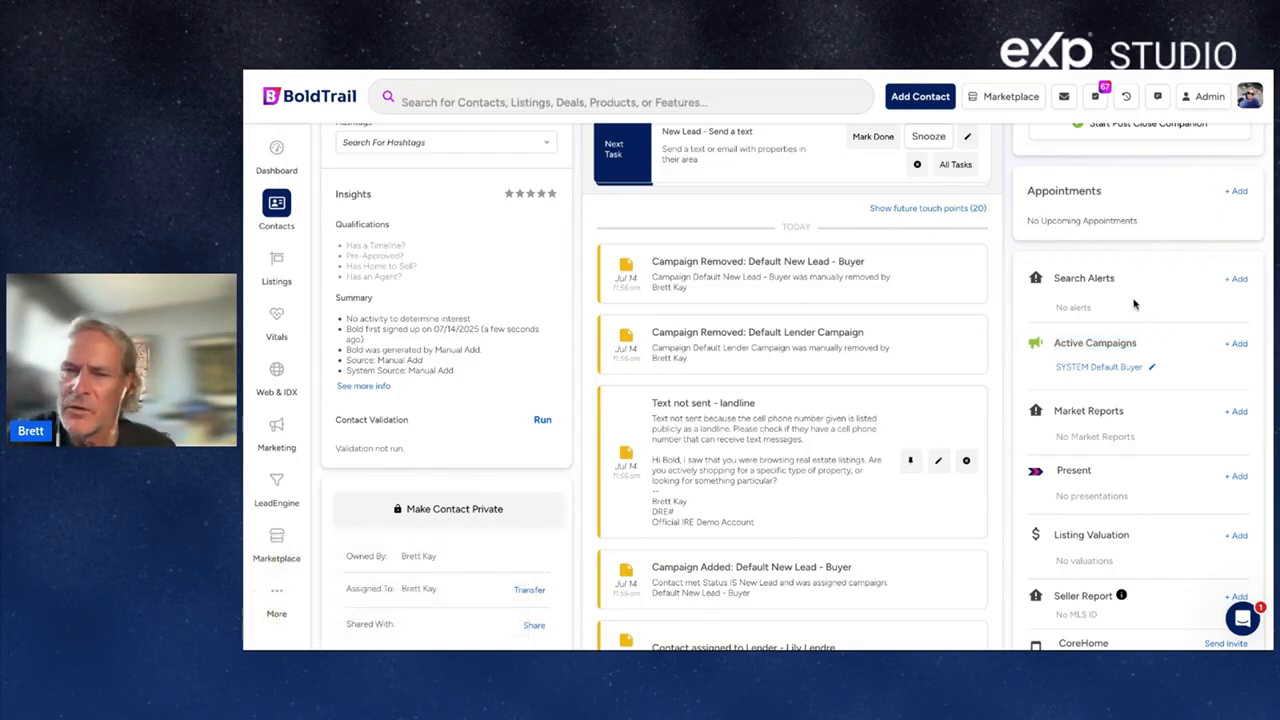
pyautogui.moveTo(1064, 278); pyautogui.dragTo(1122, 283)
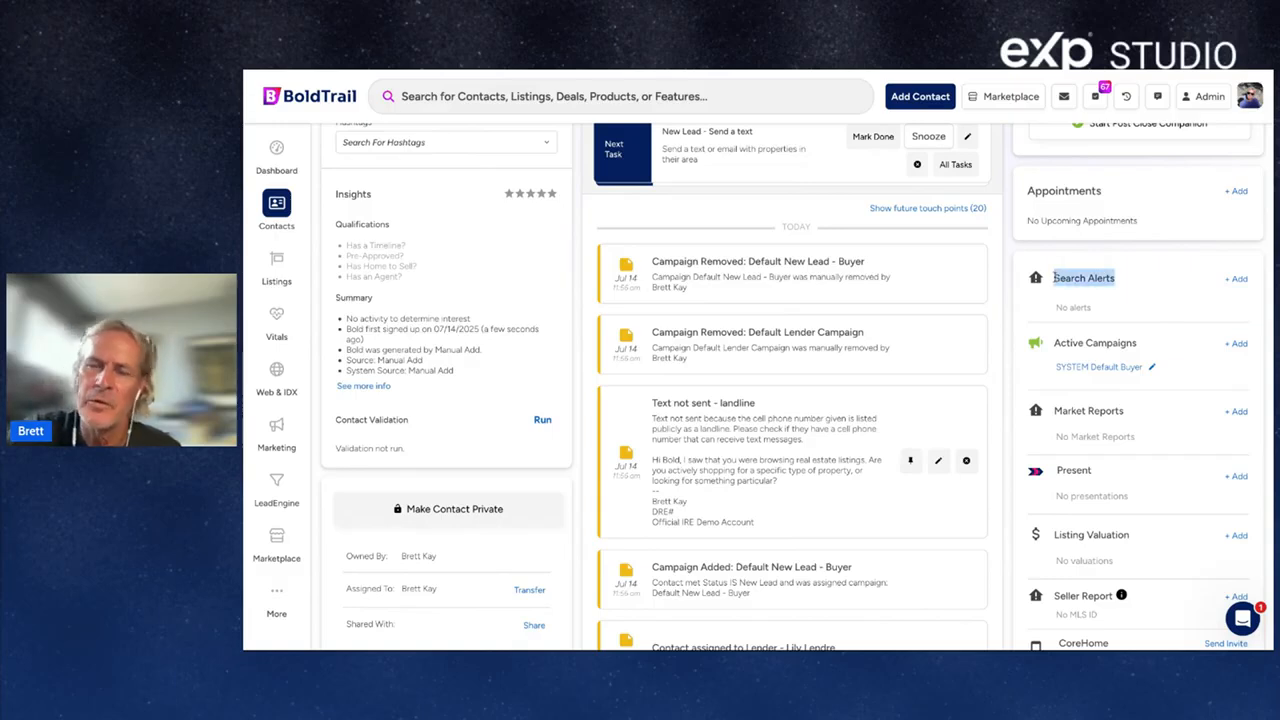
pyautogui.click(1126, 281)
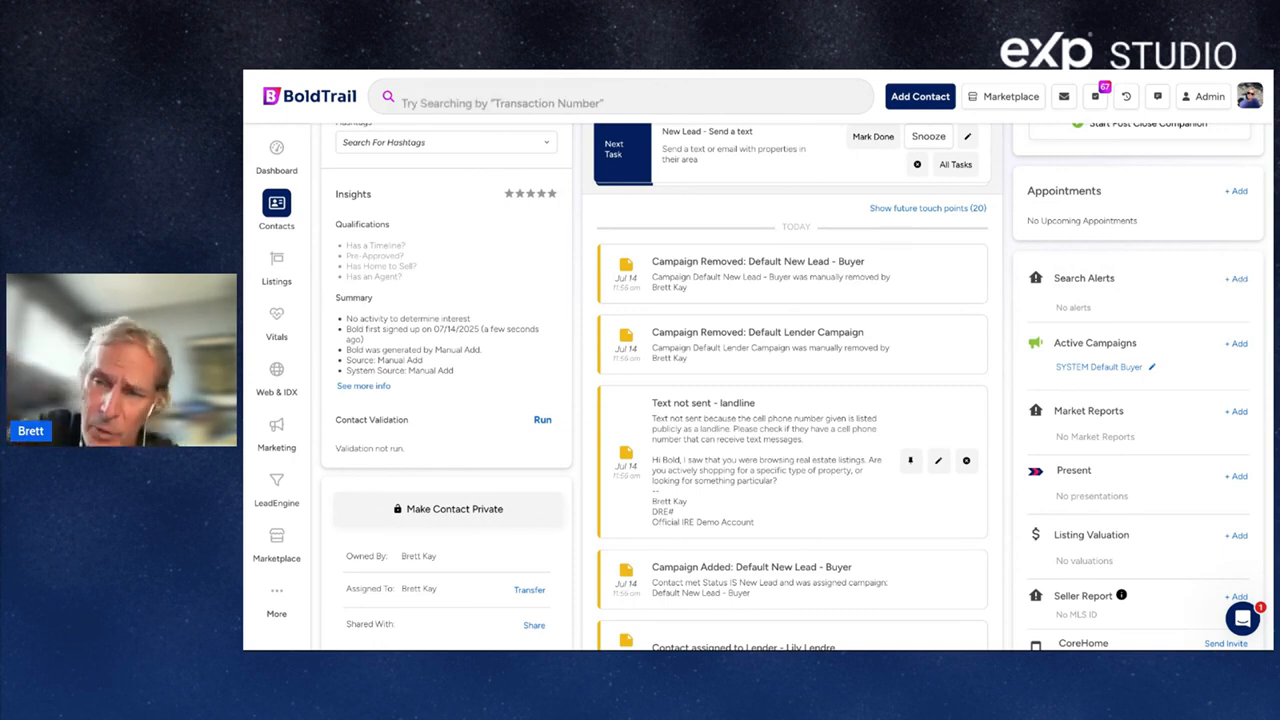
pyautogui.click(1237, 279)
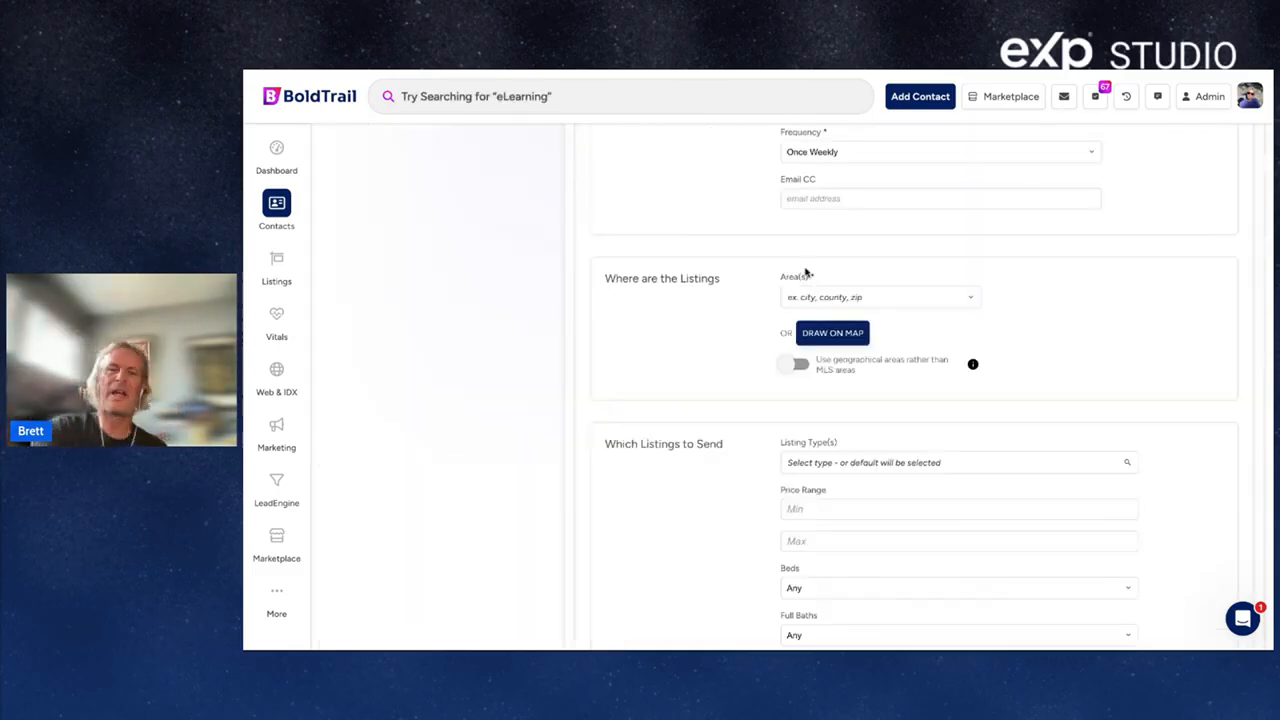
pyautogui.click(814, 290)
pyautogui.write('sa')
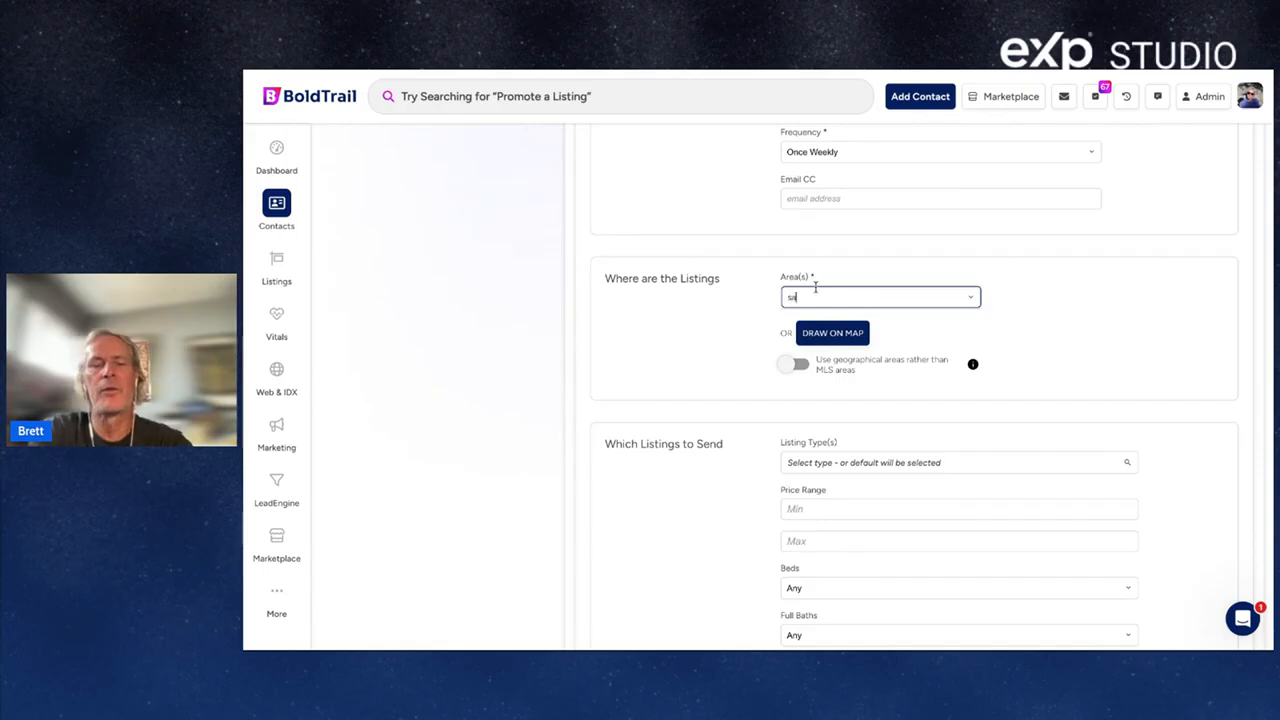
pyautogui.write('n diego')
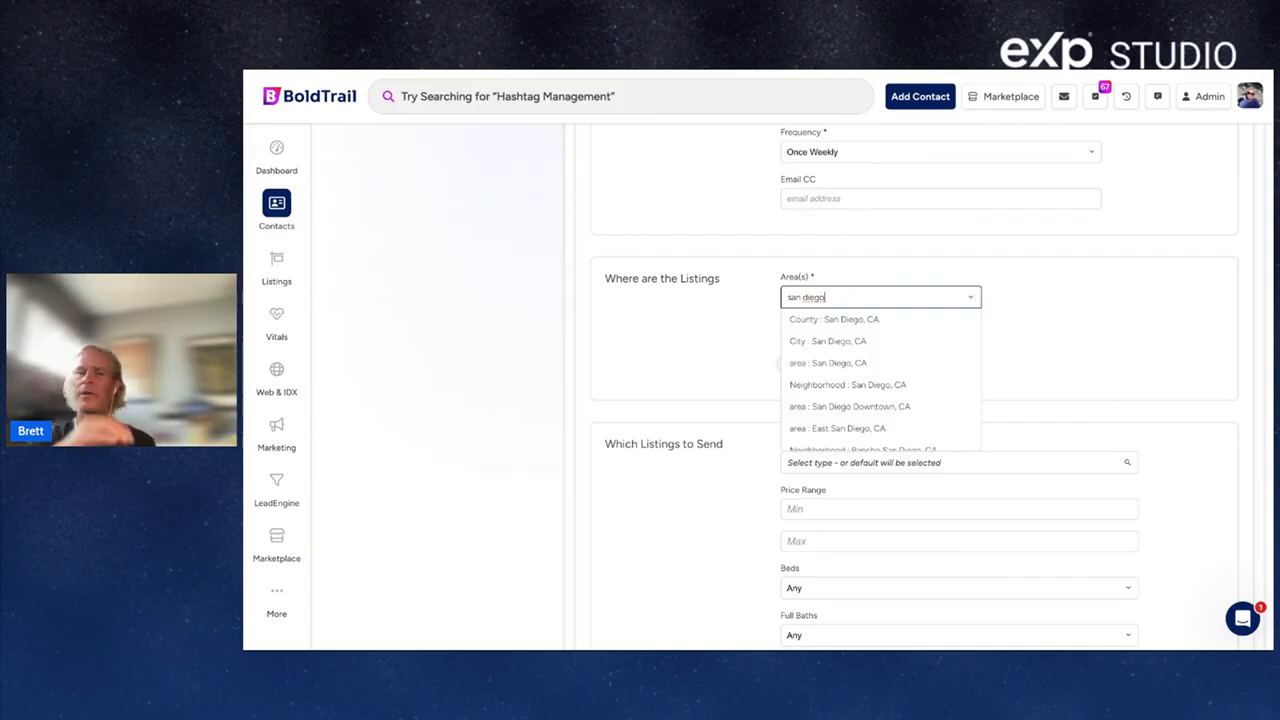
pyautogui.click(845, 319)
pyautogui.scroll(3, 880, 275)
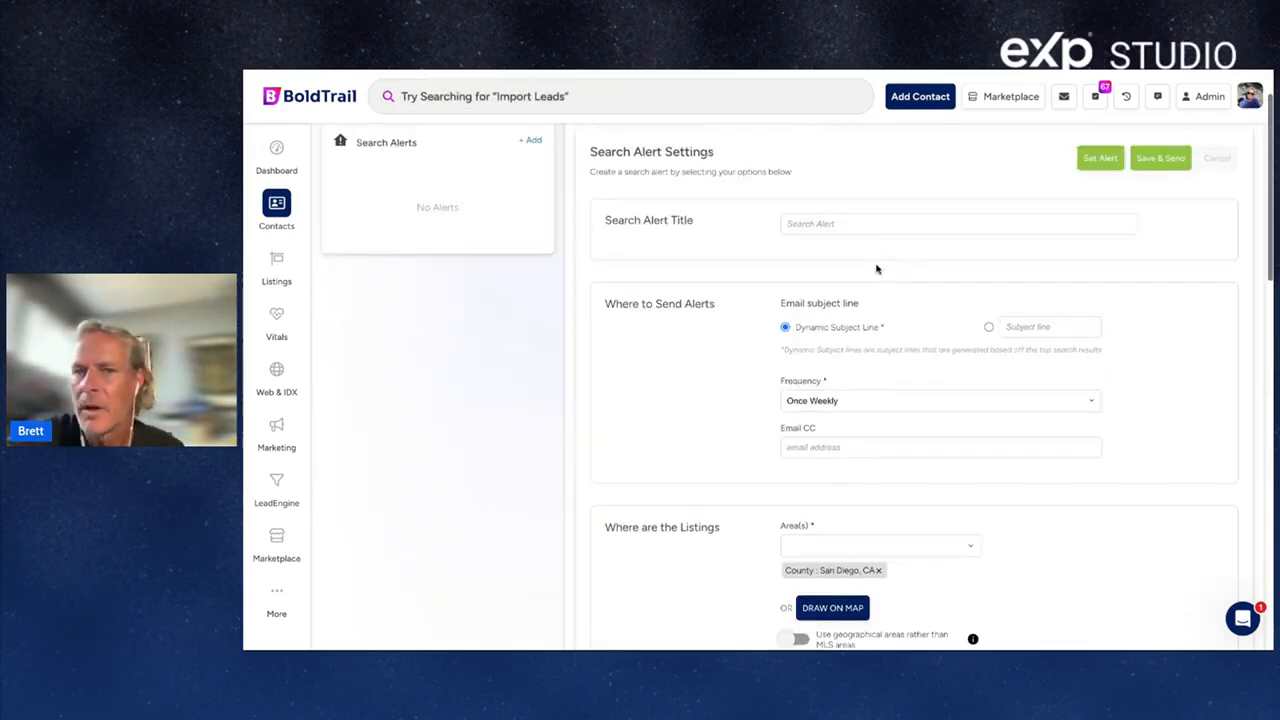
pyautogui.scroll(-10, 876, 268)
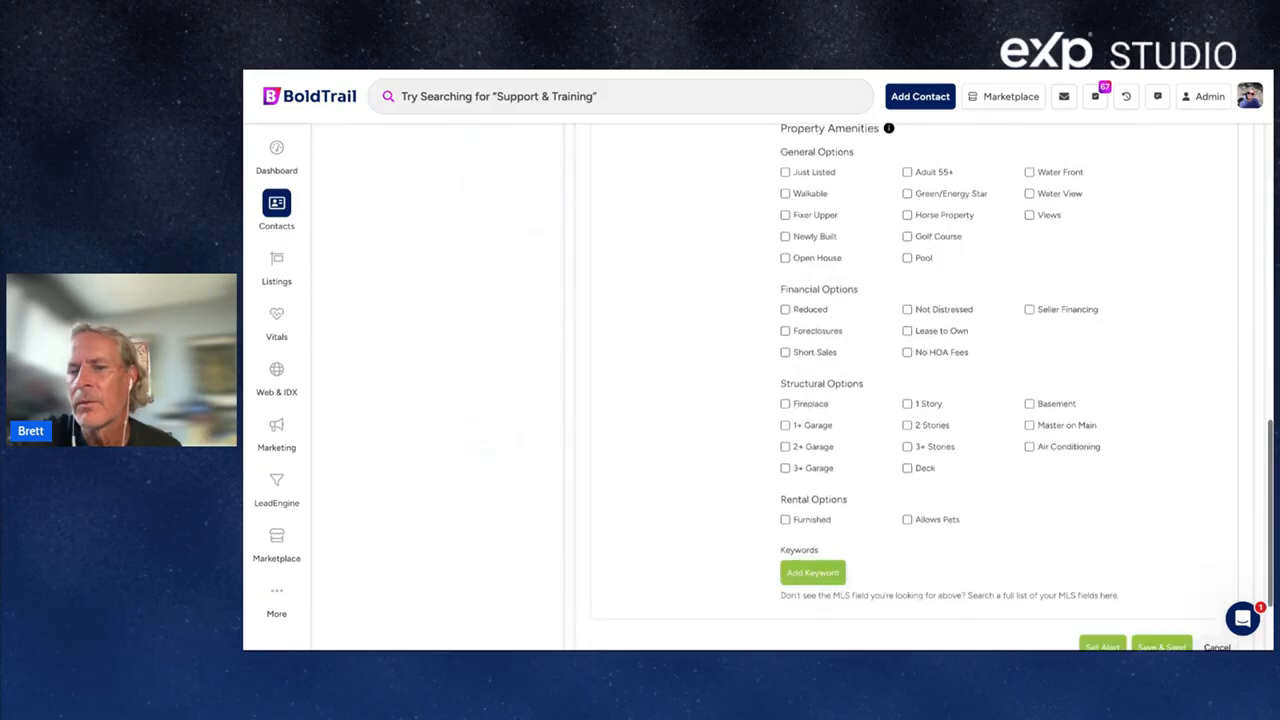
pyautogui.scroll(-2, 900, 380)
pyautogui.scroll(5, 900, 380)
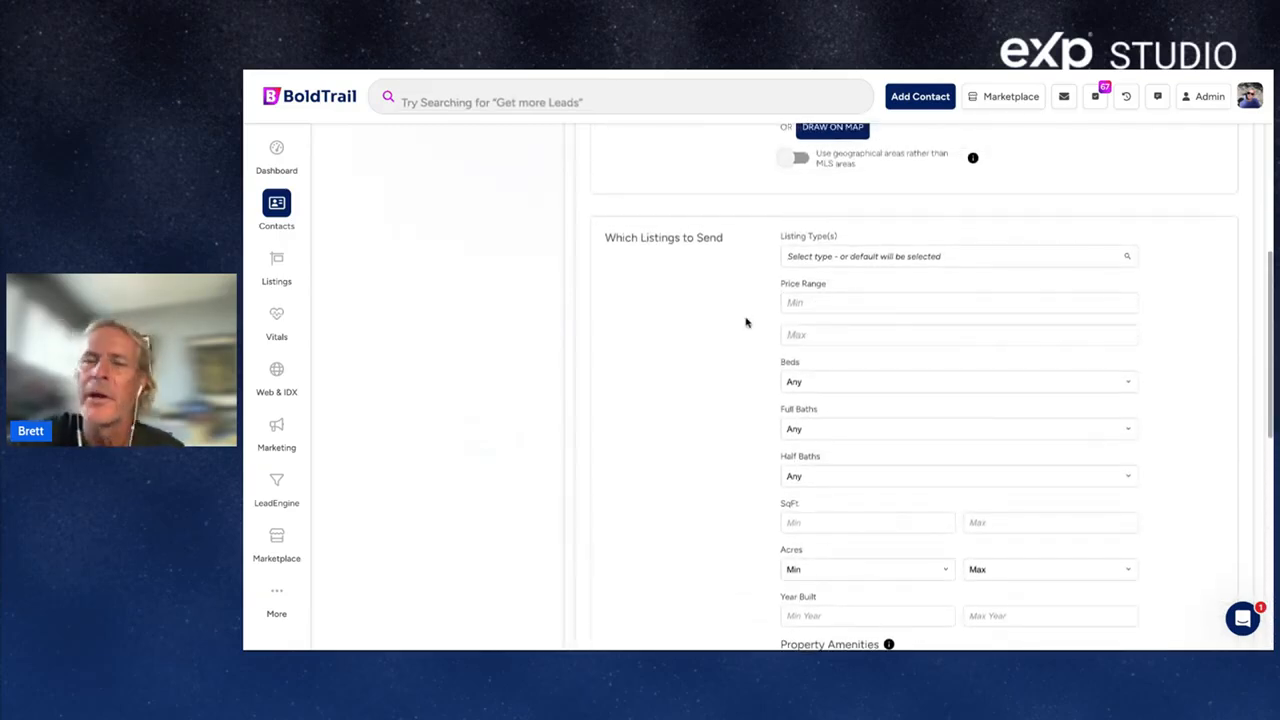
pyautogui.scroll(5, 745, 322)
pyautogui.scroll(2, 745, 322)
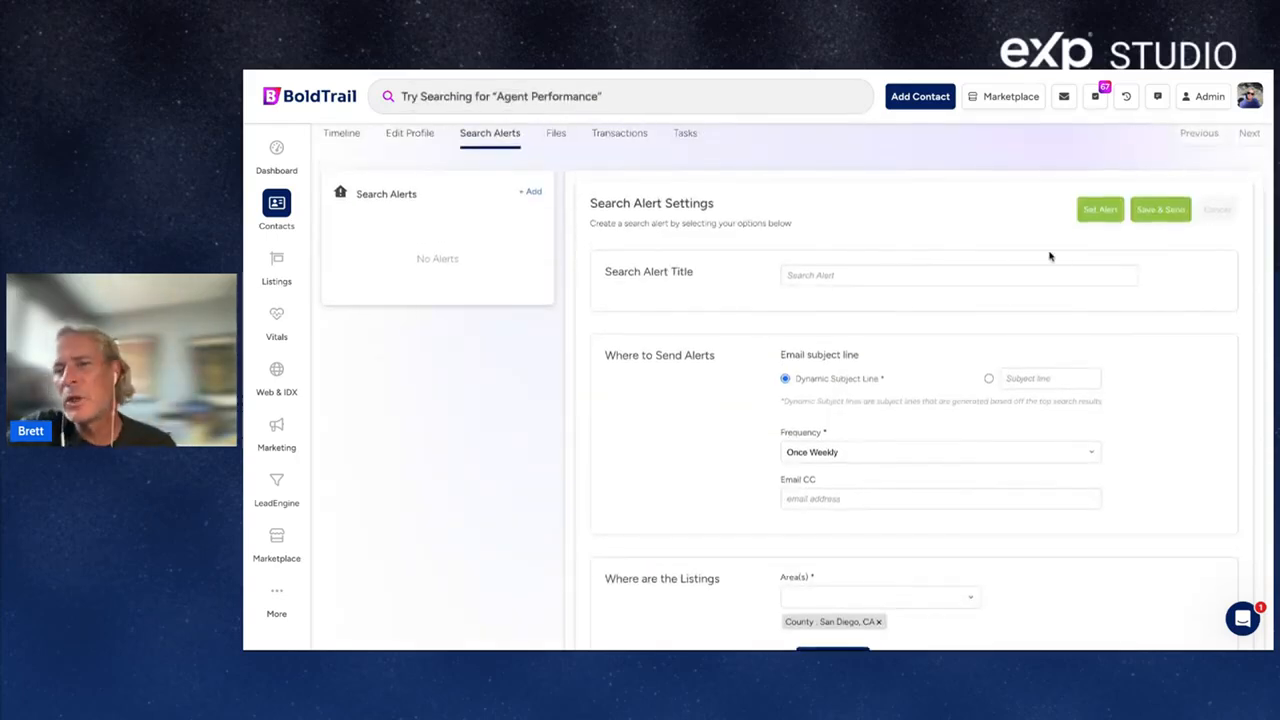
pyautogui.click(342, 134)
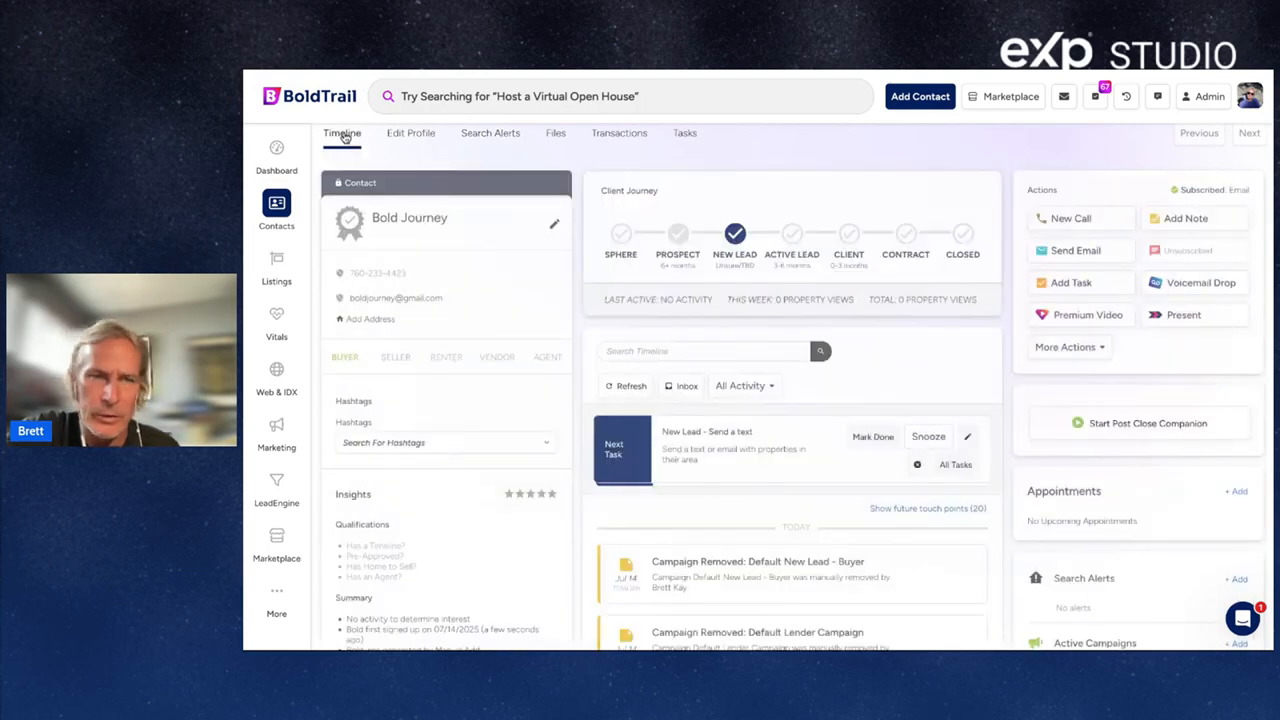
pyautogui.scroll(-3, 1100, 365)
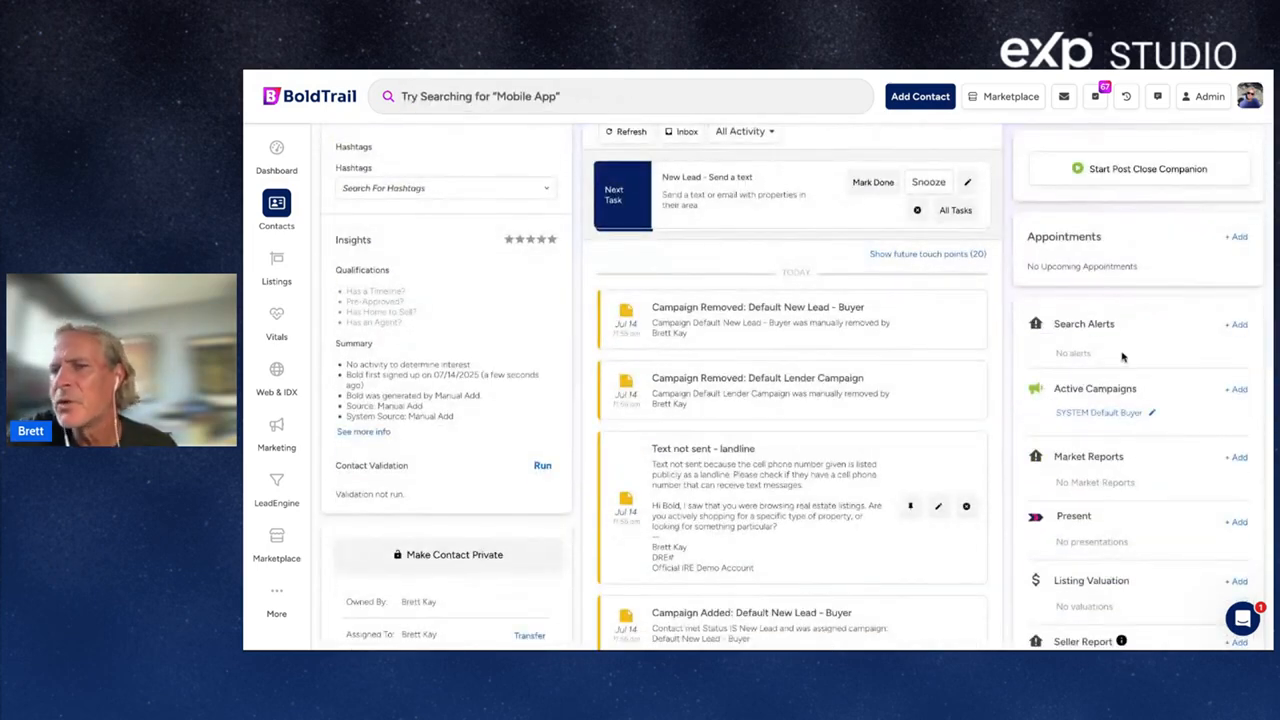
pyautogui.tripleClick(1120, 326)
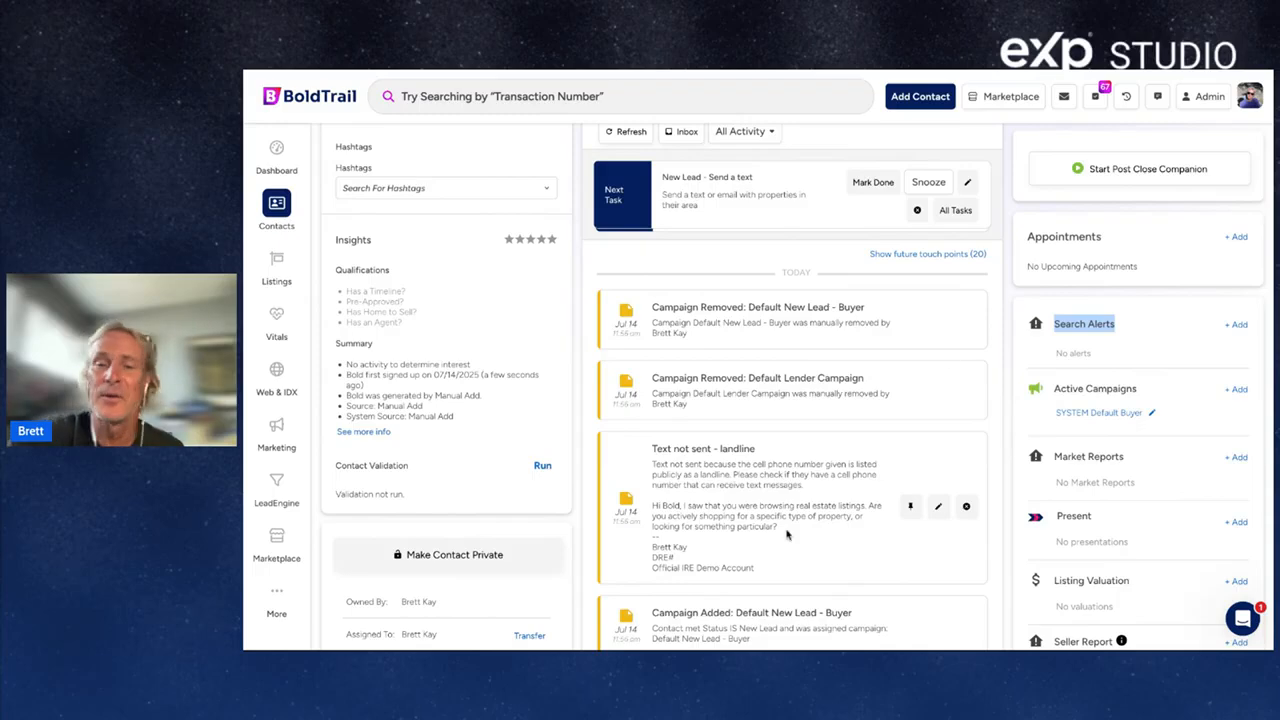
pyautogui.scroll(-3, 800, 510)
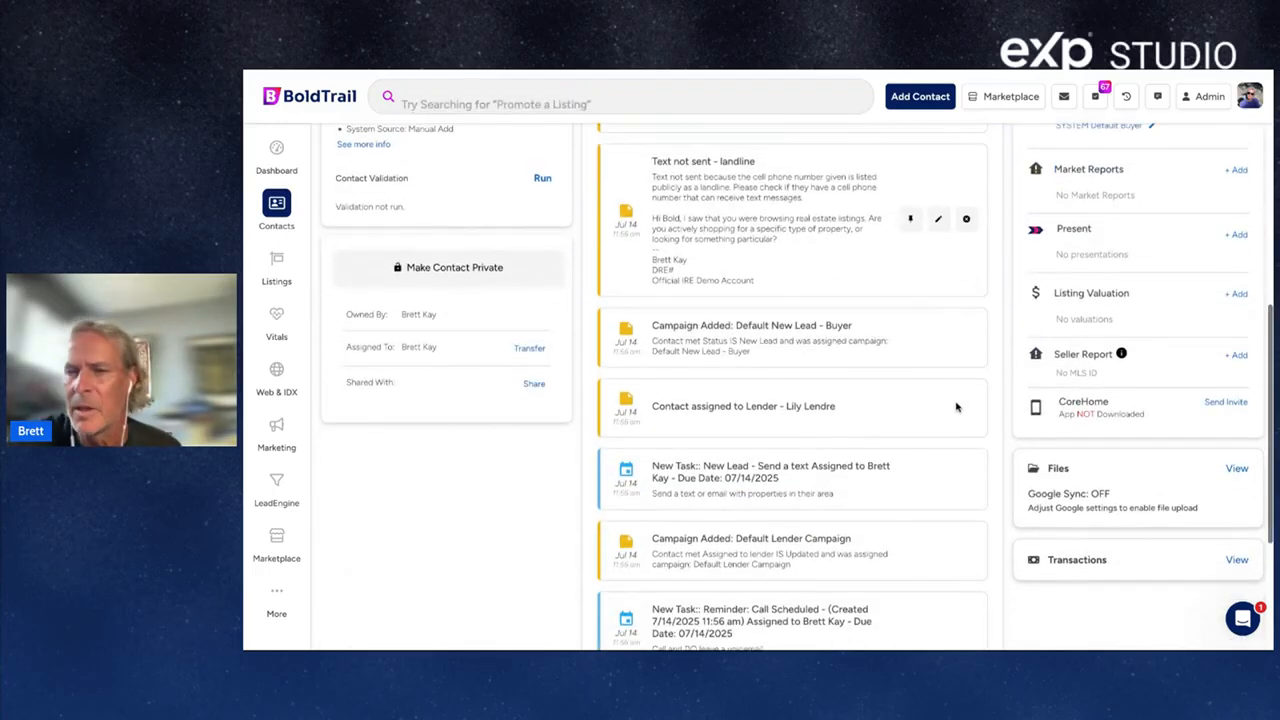
pyautogui.scroll(3, 955, 407)
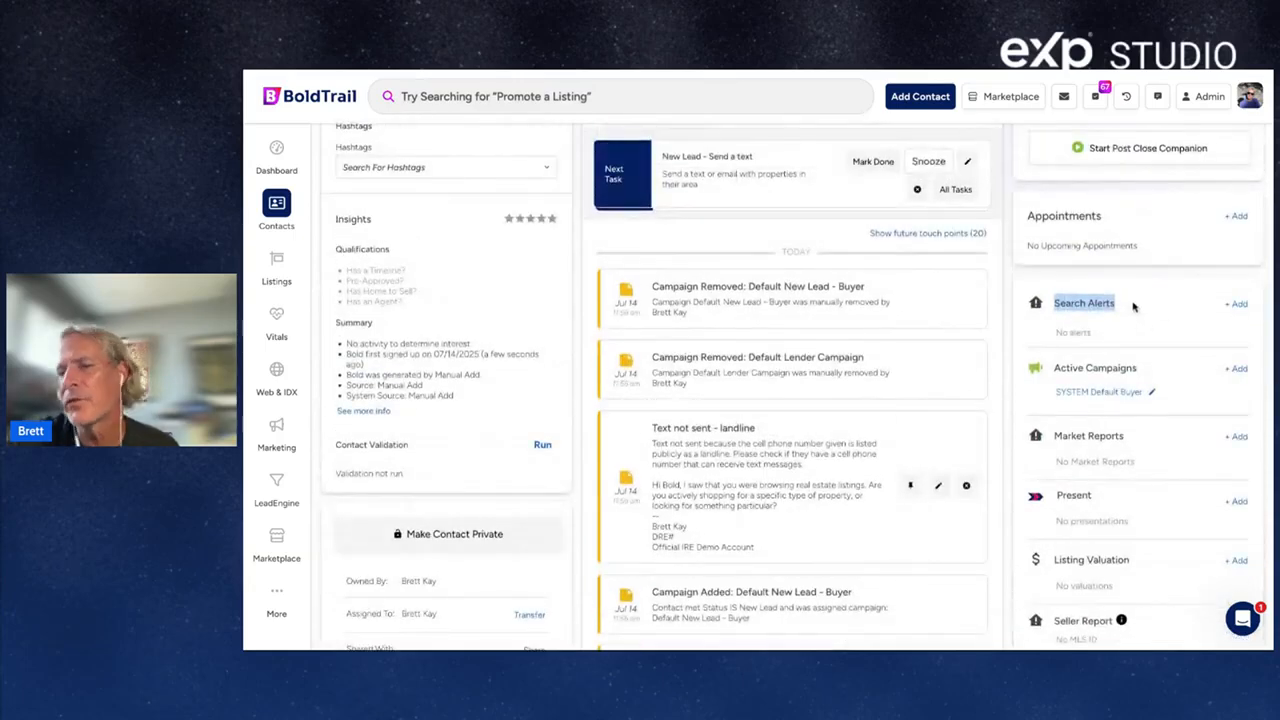
pyautogui.click(1134, 306)
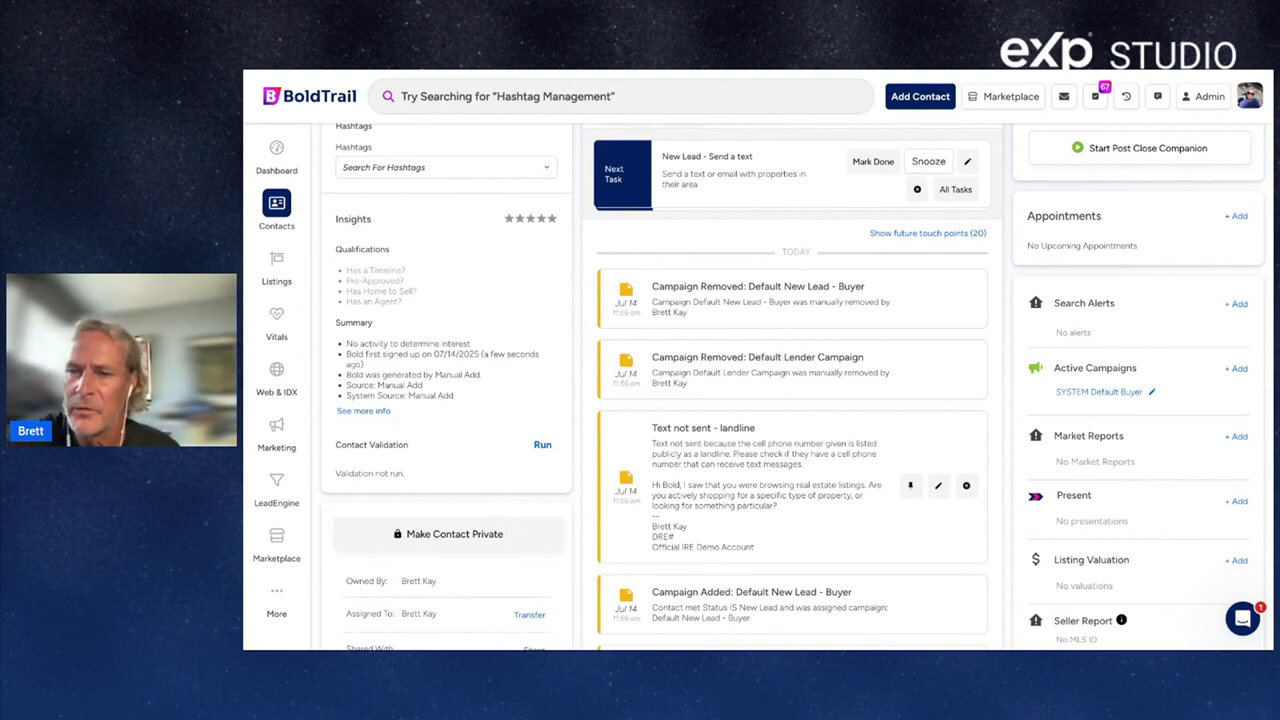
pyautogui.tripleClick(1133, 435)
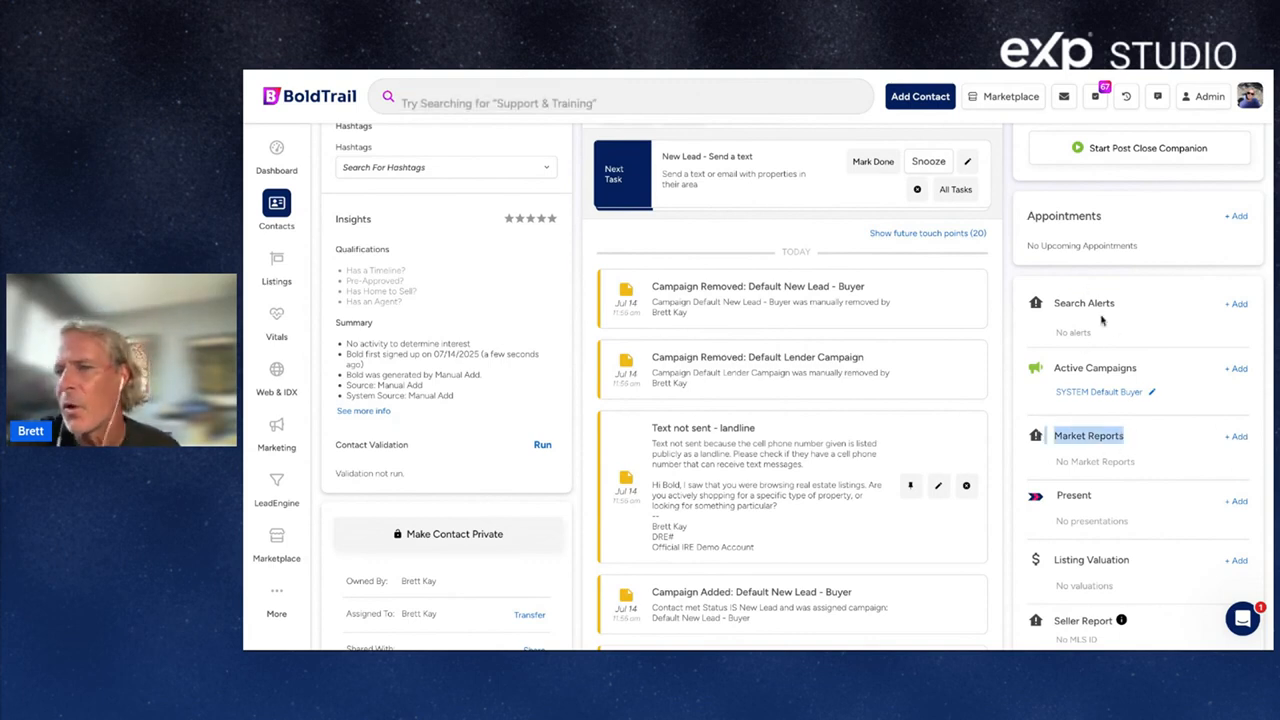
pyautogui.click(1135, 436)
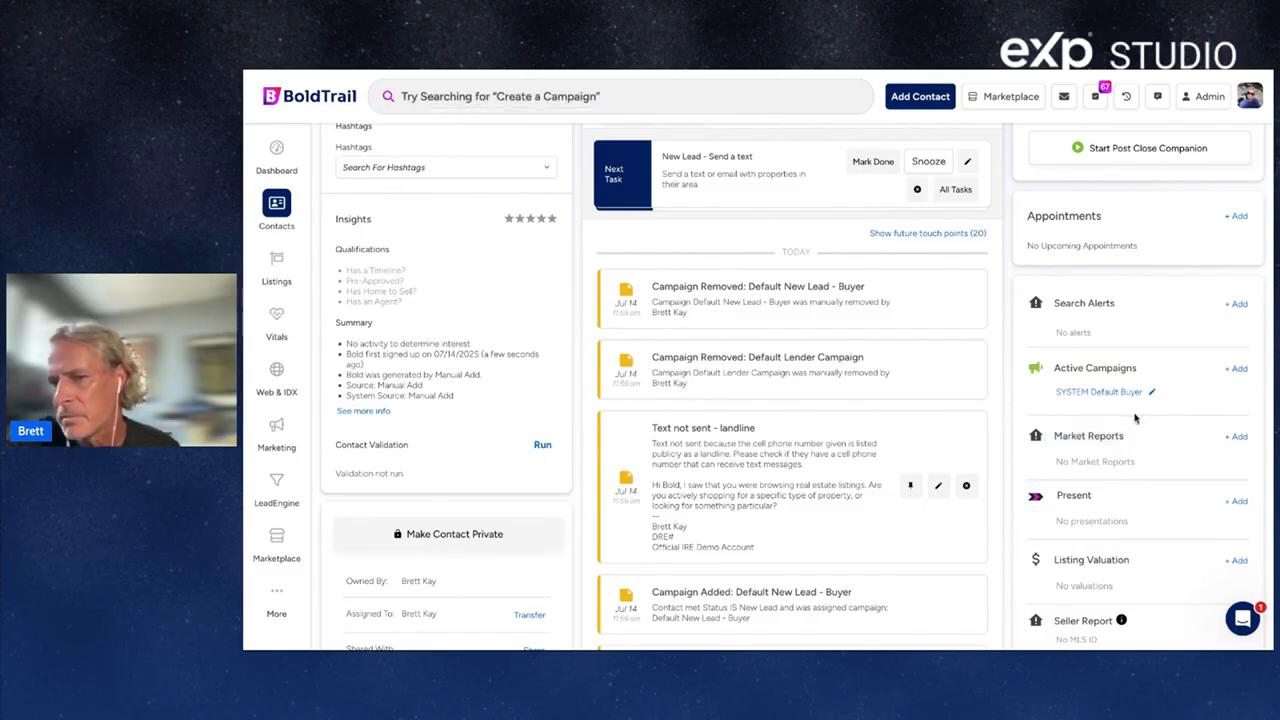
# Set up a market report for area San Diego, CA at the default 7 days.
pyautogui.click(1238, 437)
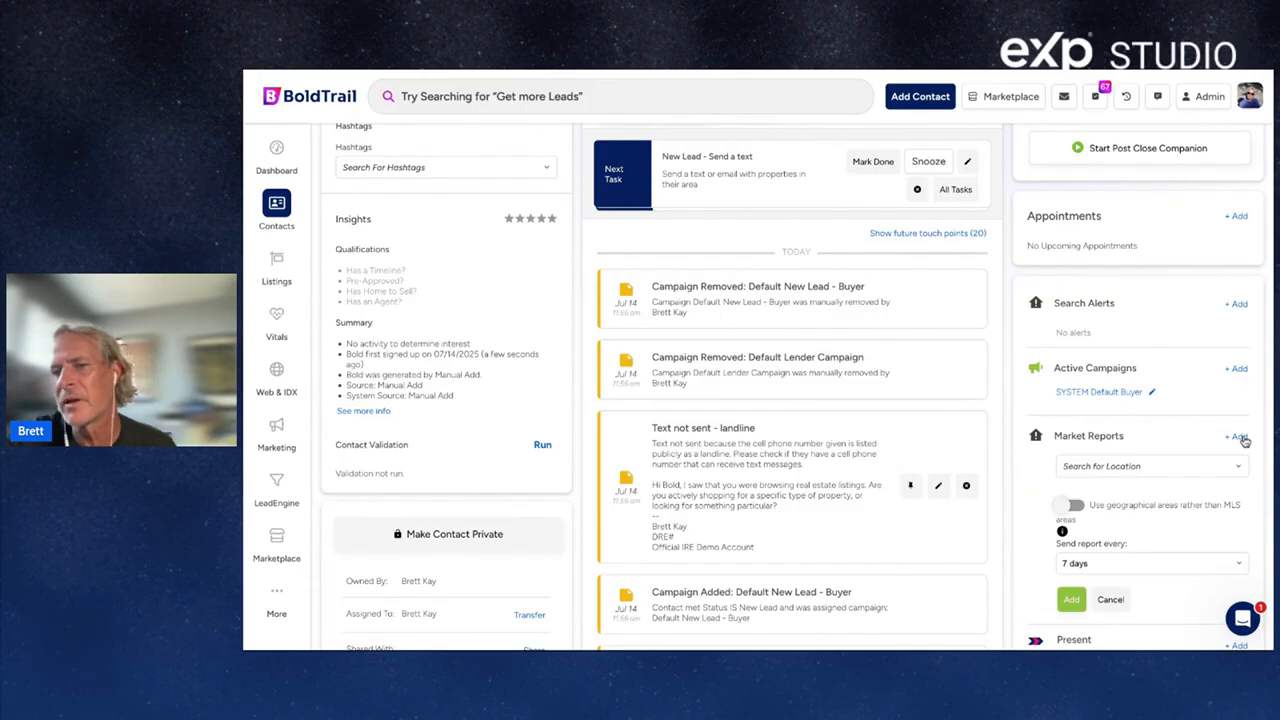
pyautogui.click(1143, 462)
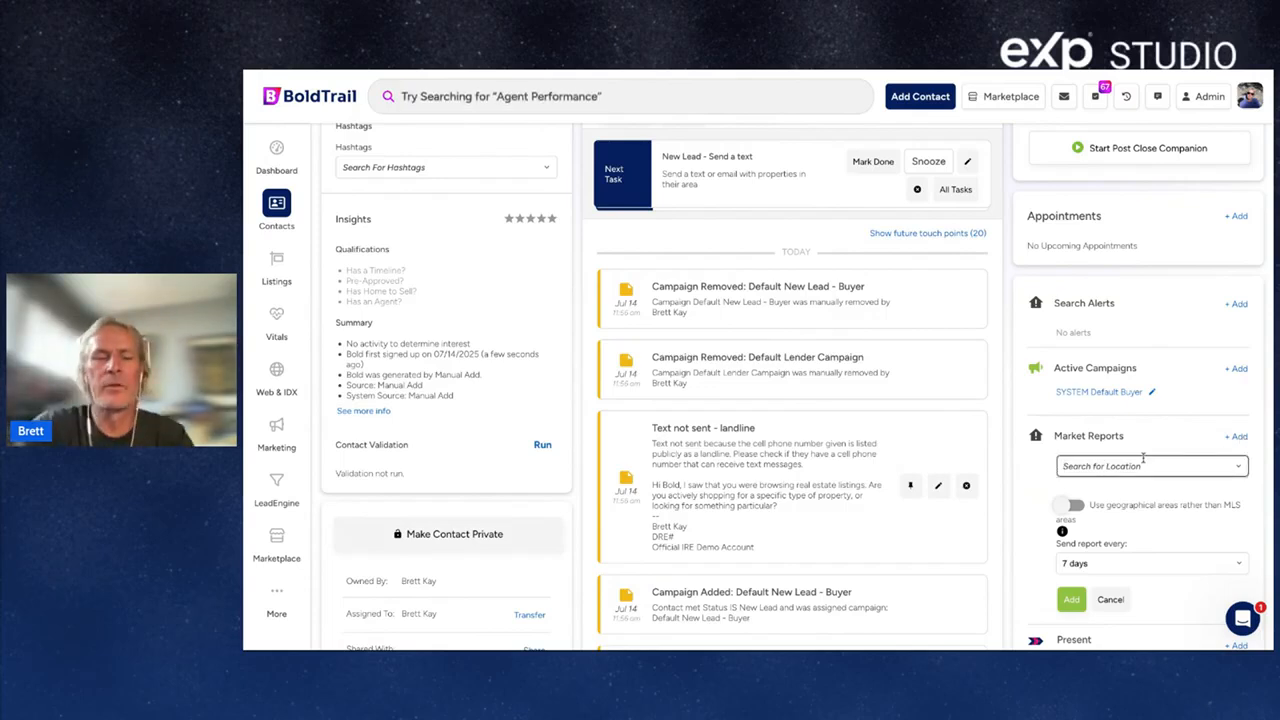
pyautogui.write('sar')
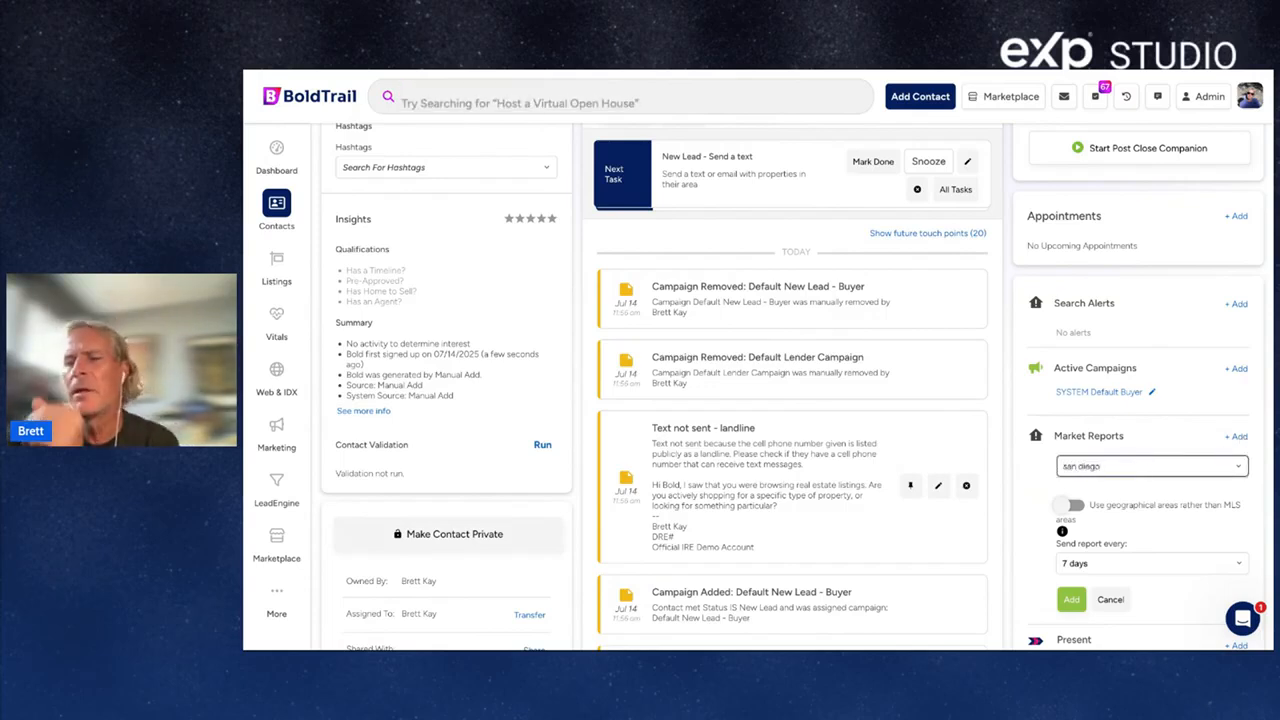
pyautogui.click(1146, 488)
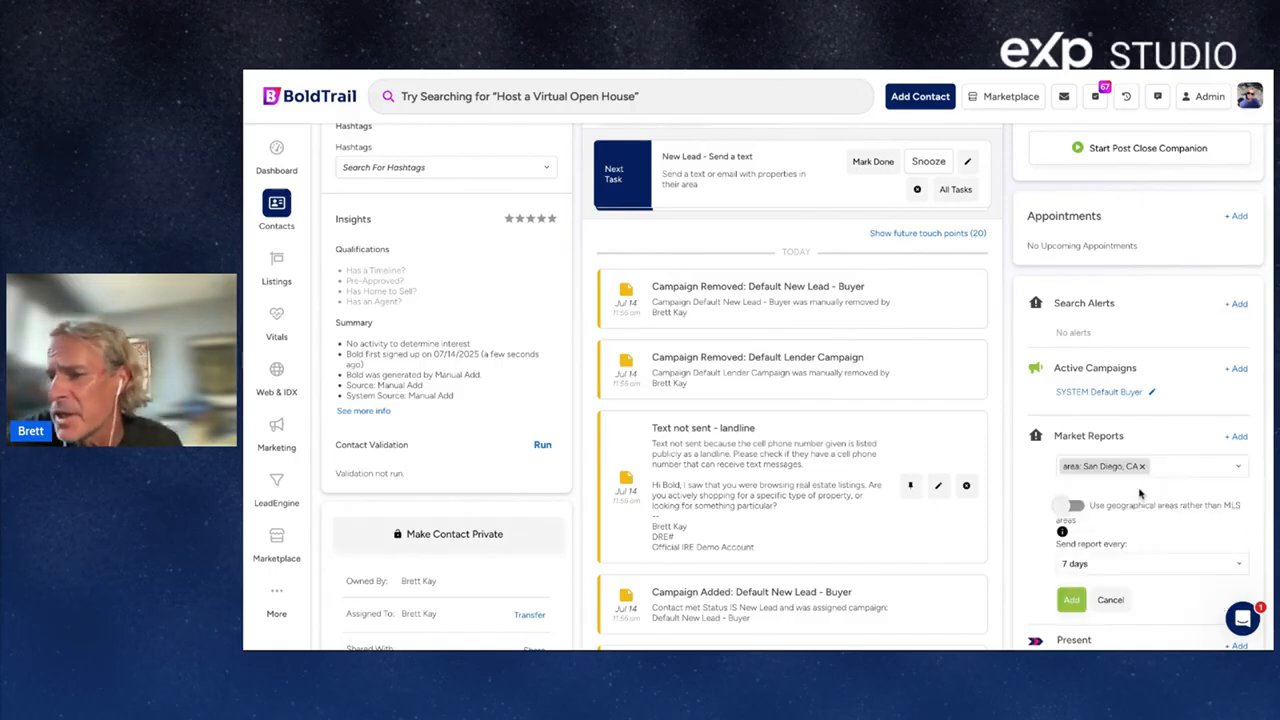
pyautogui.tripleClick(1125, 306)
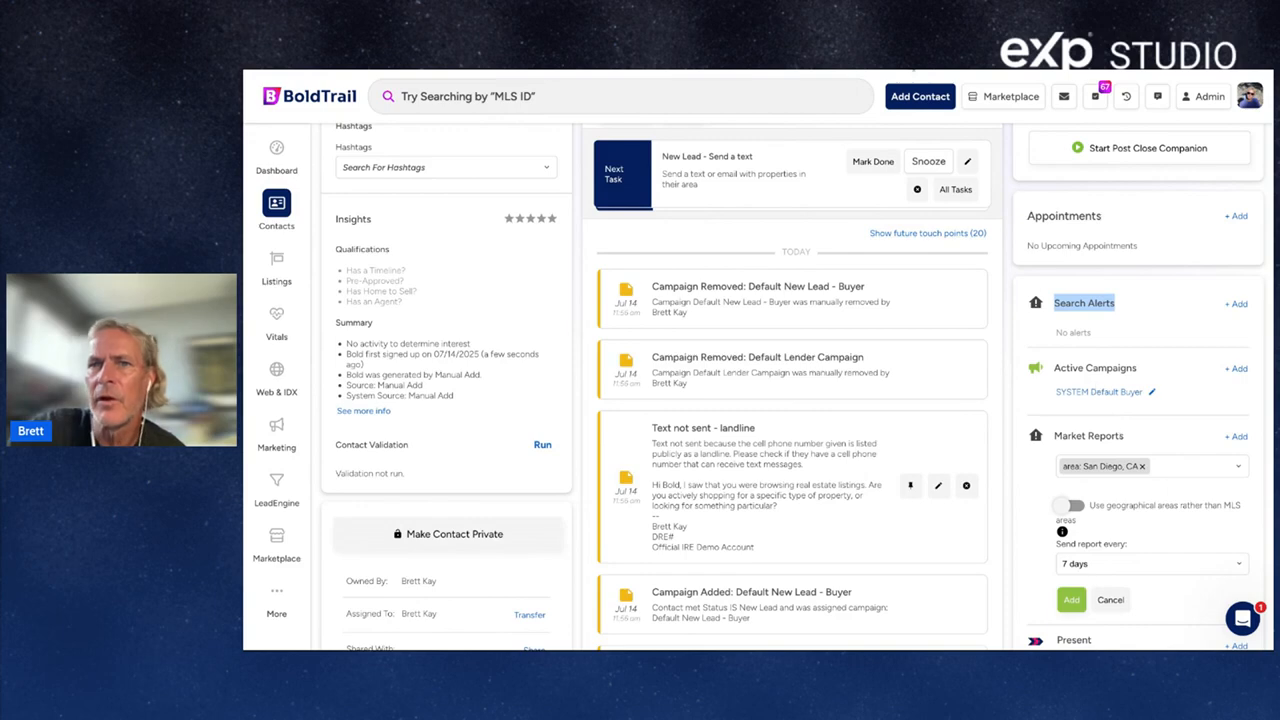
pyautogui.hotkey('ctrl', 'Tab')
pyautogui.click(772, 172)
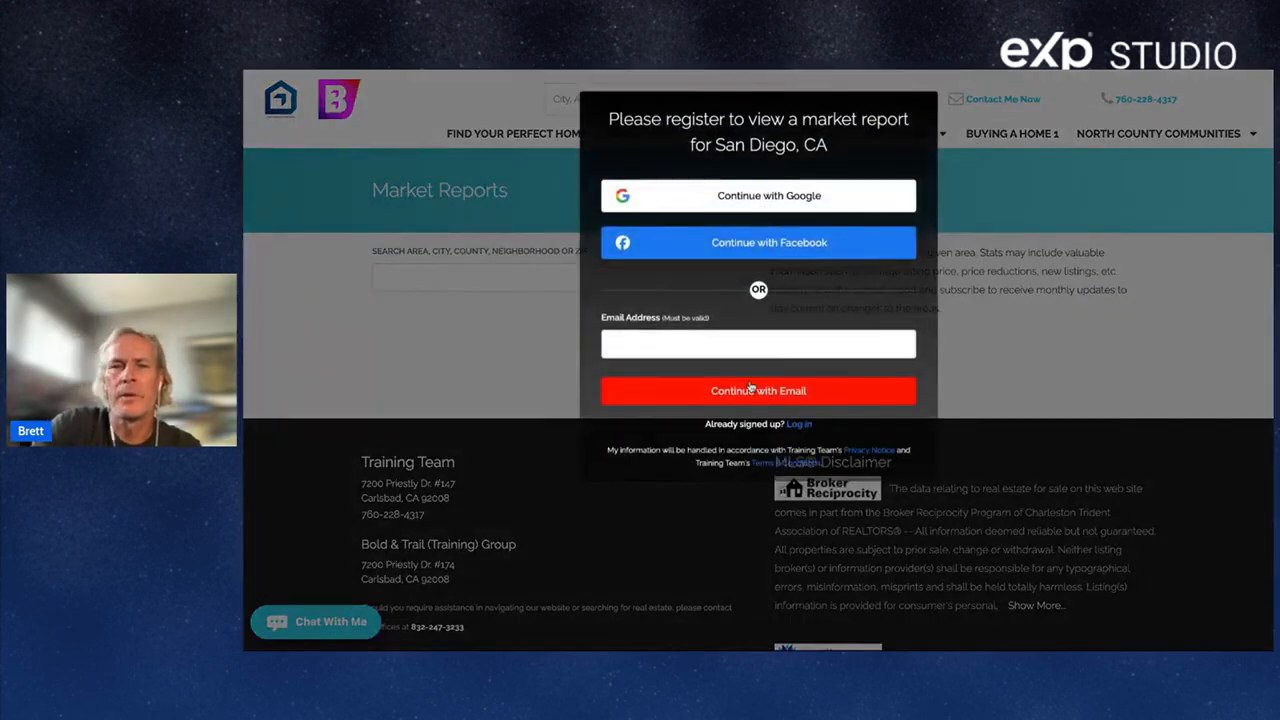
pyautogui.click(671, 345)
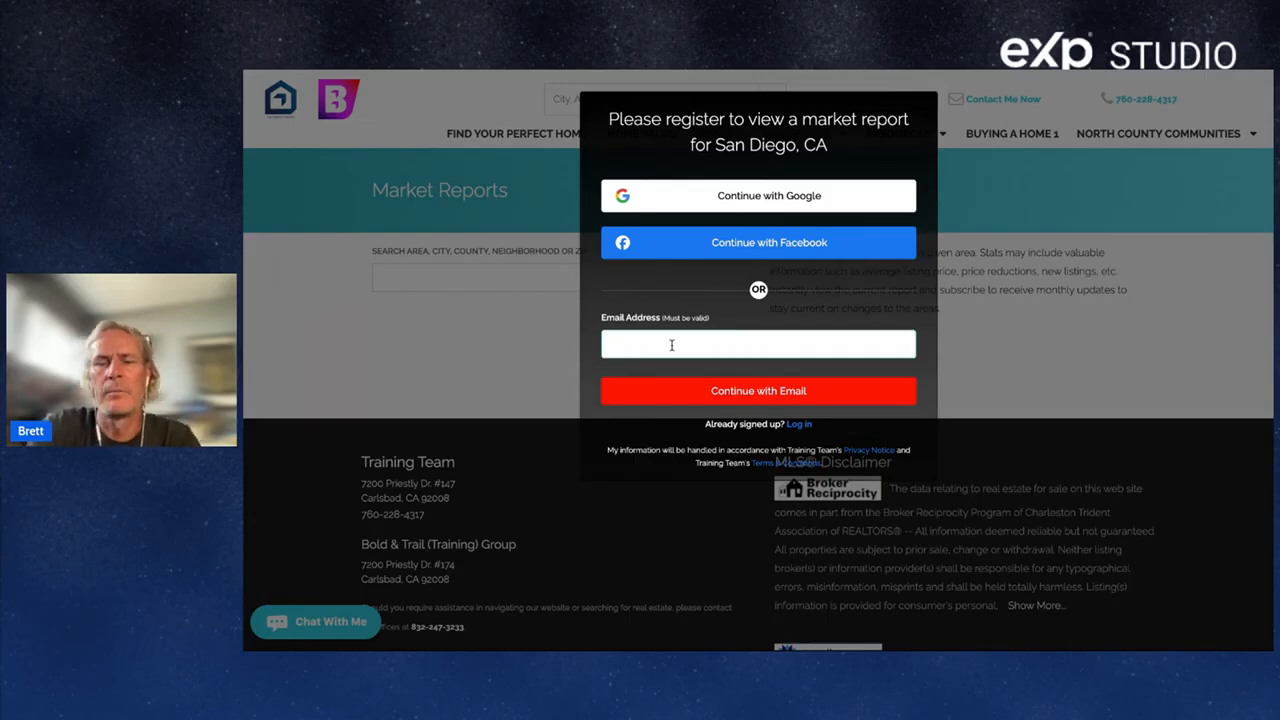
pyautogui.click(813, 71)
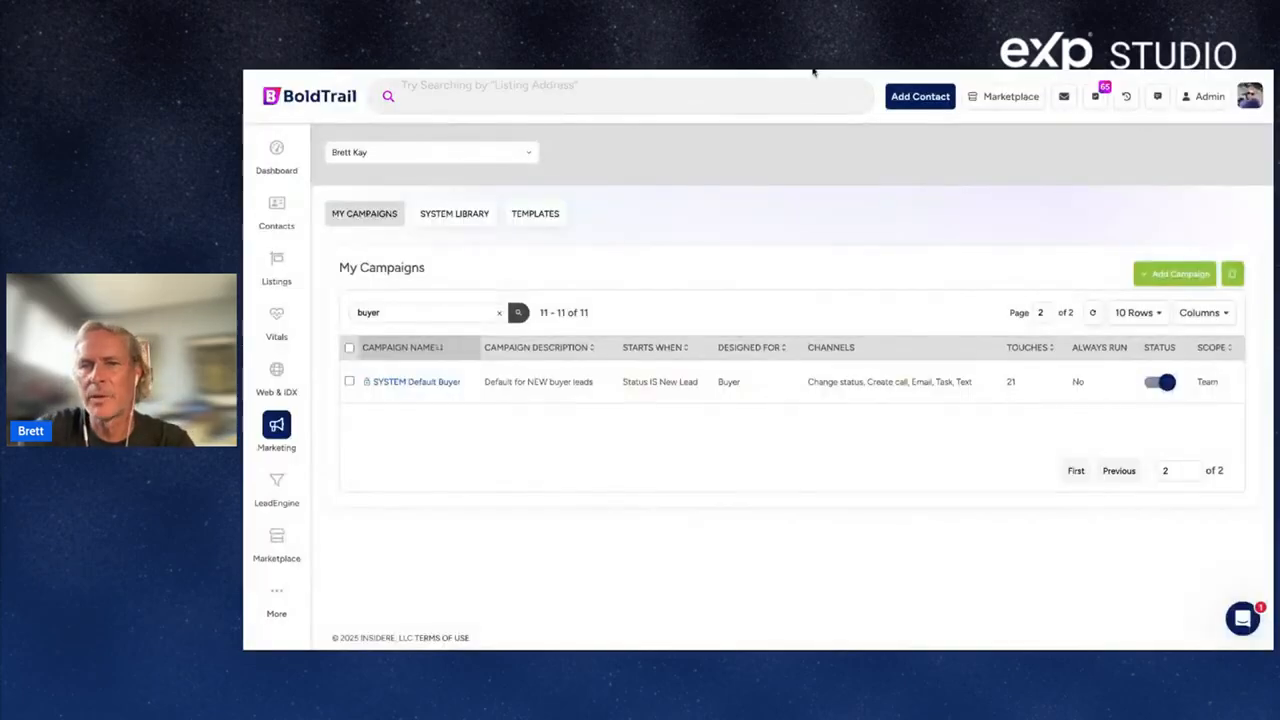
pyautogui.click(813, 70)
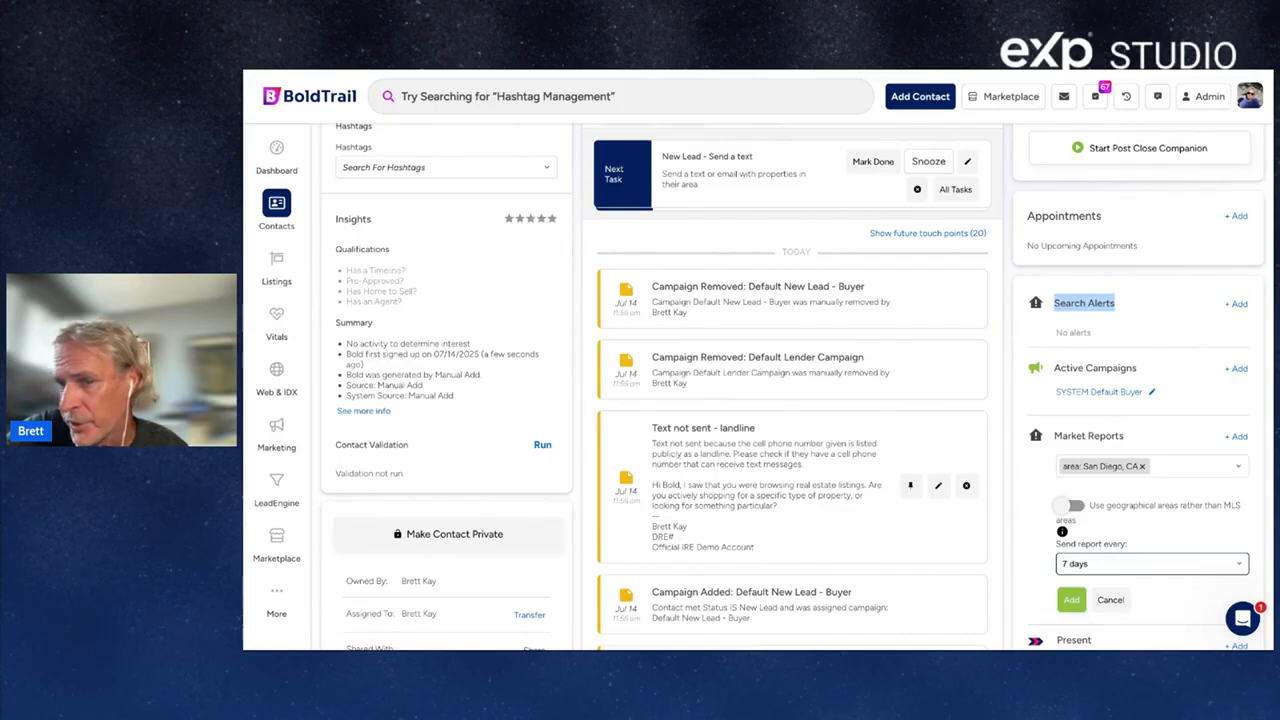
# Save the Area - San Diego, CA market report on its 7-day schedule.
pyautogui.click(1072, 601)
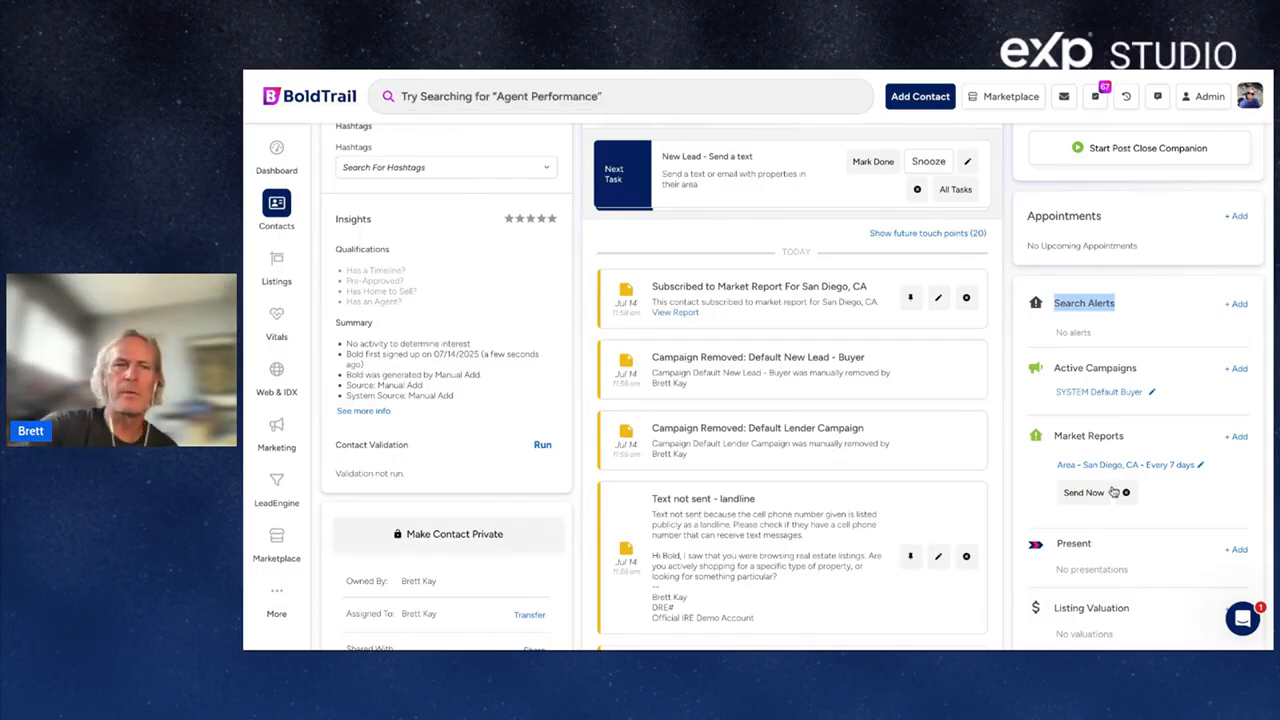
# Add the 1to3months hashtag to the contact.
pyautogui.scroll(5, 553, 422)
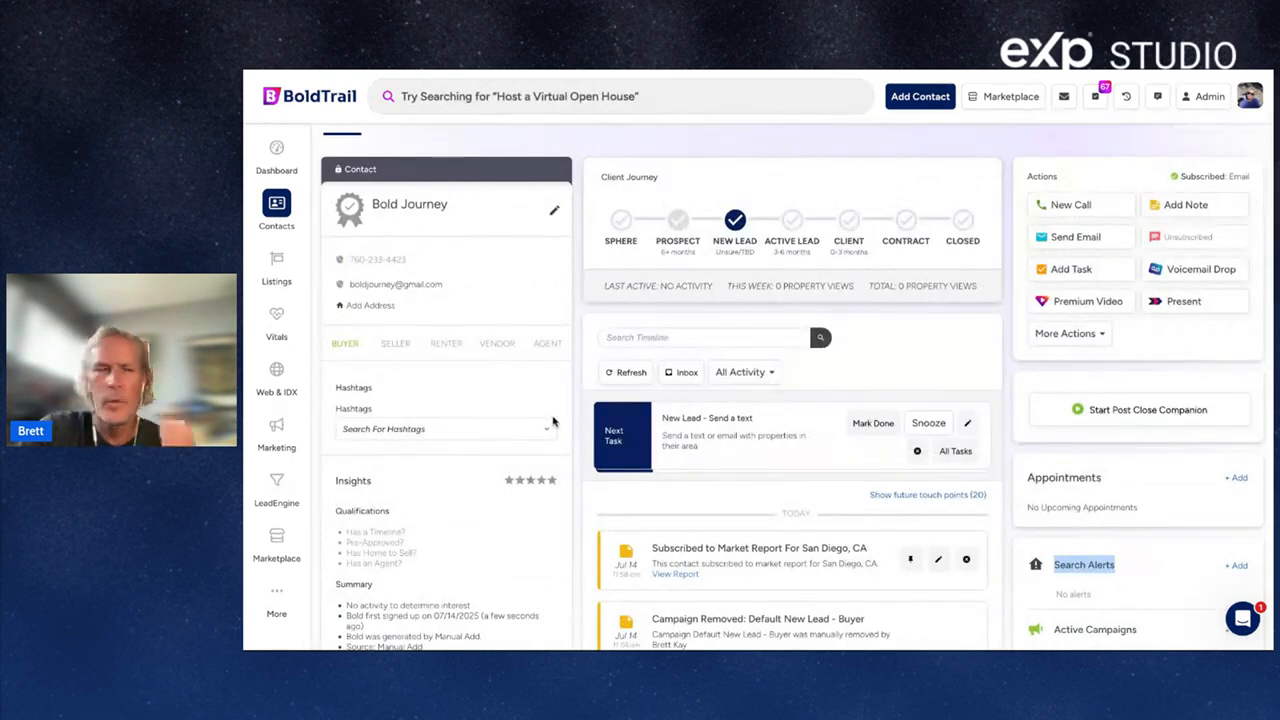
pyautogui.click(381, 396)
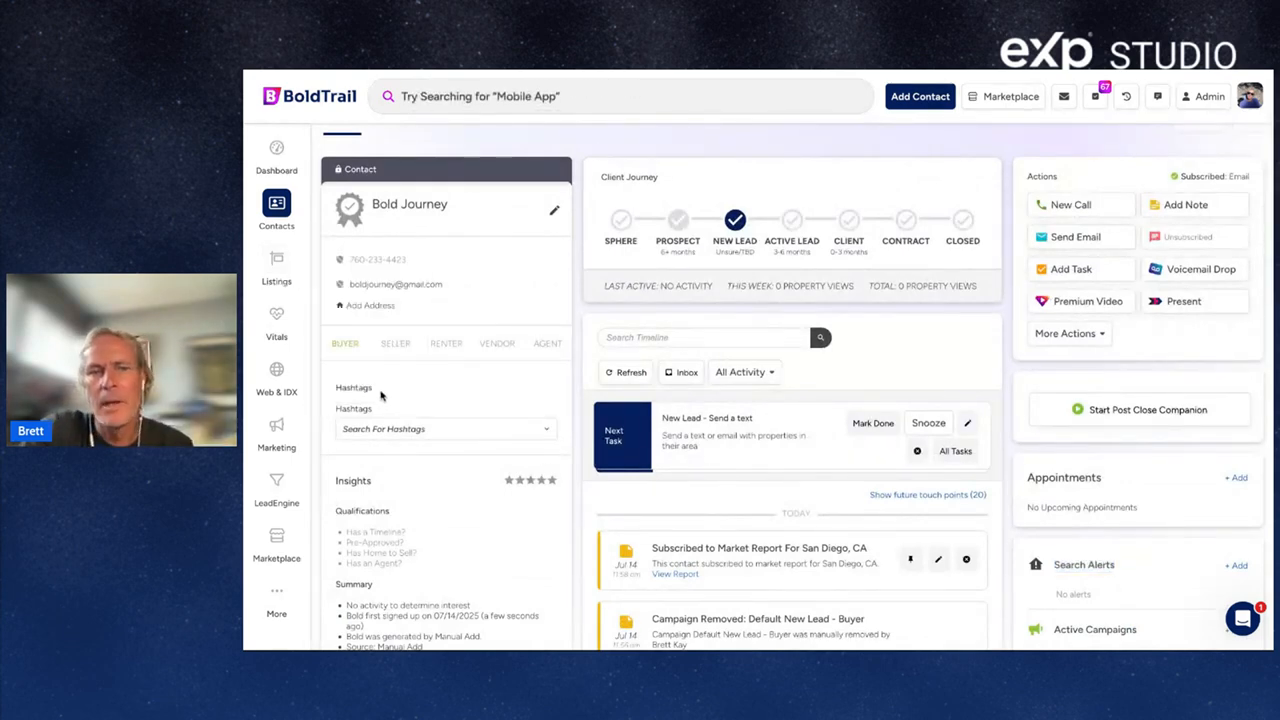
pyautogui.moveTo(381, 396); pyautogui.dragTo(329, 393)
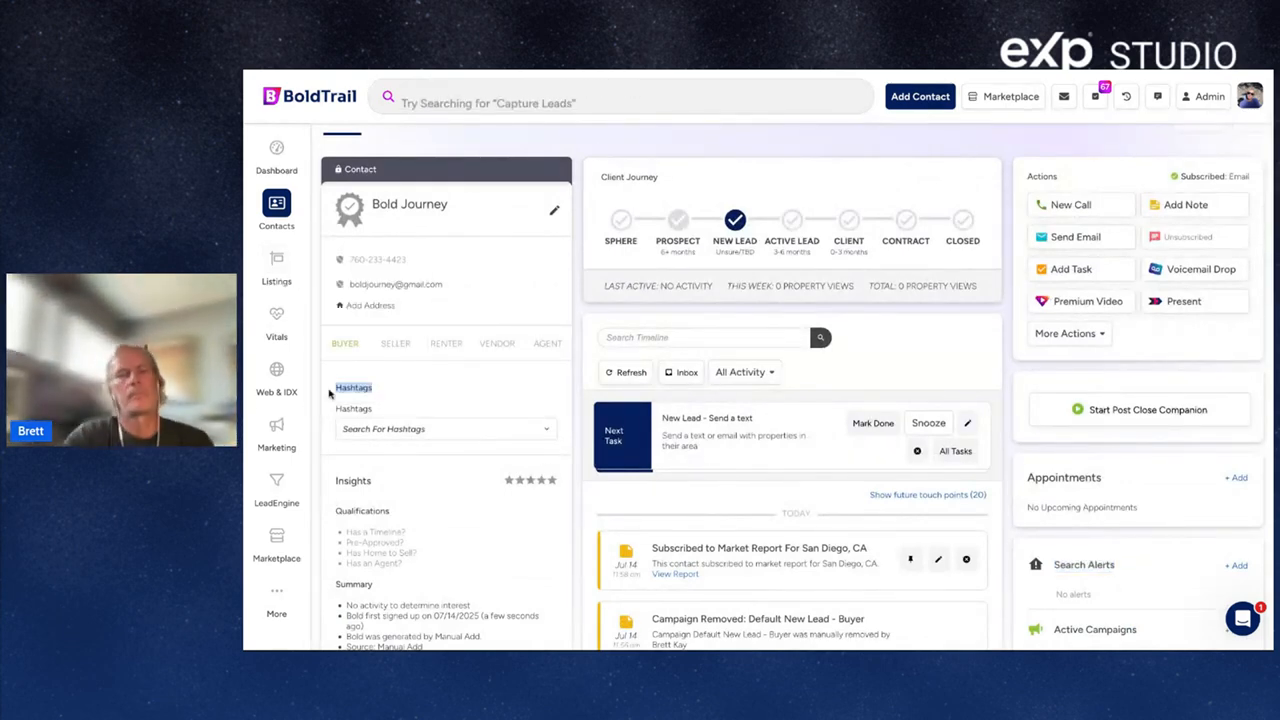
pyautogui.click(372, 437)
pyautogui.write('testhasht')
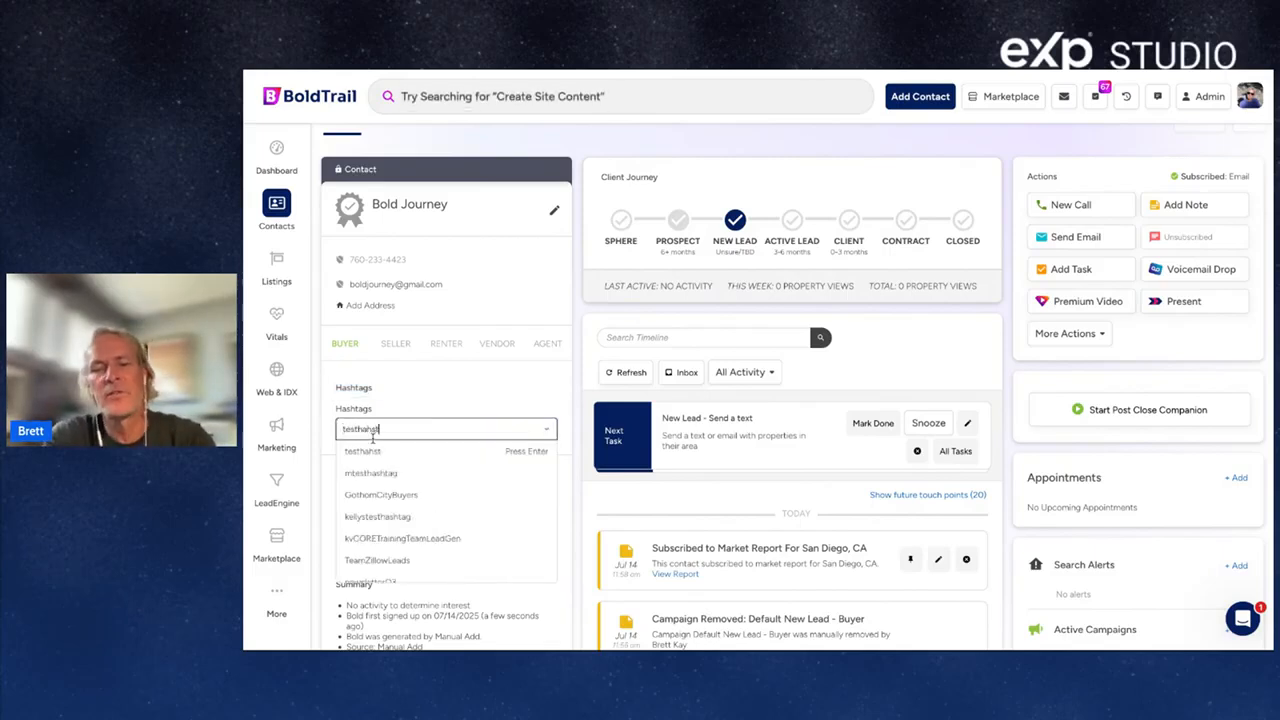
pyautogui.press('BackSpace')
pyautogui.press('BackSpace')
pyautogui.press('BackSpace')
pyautogui.press('BackSpace')
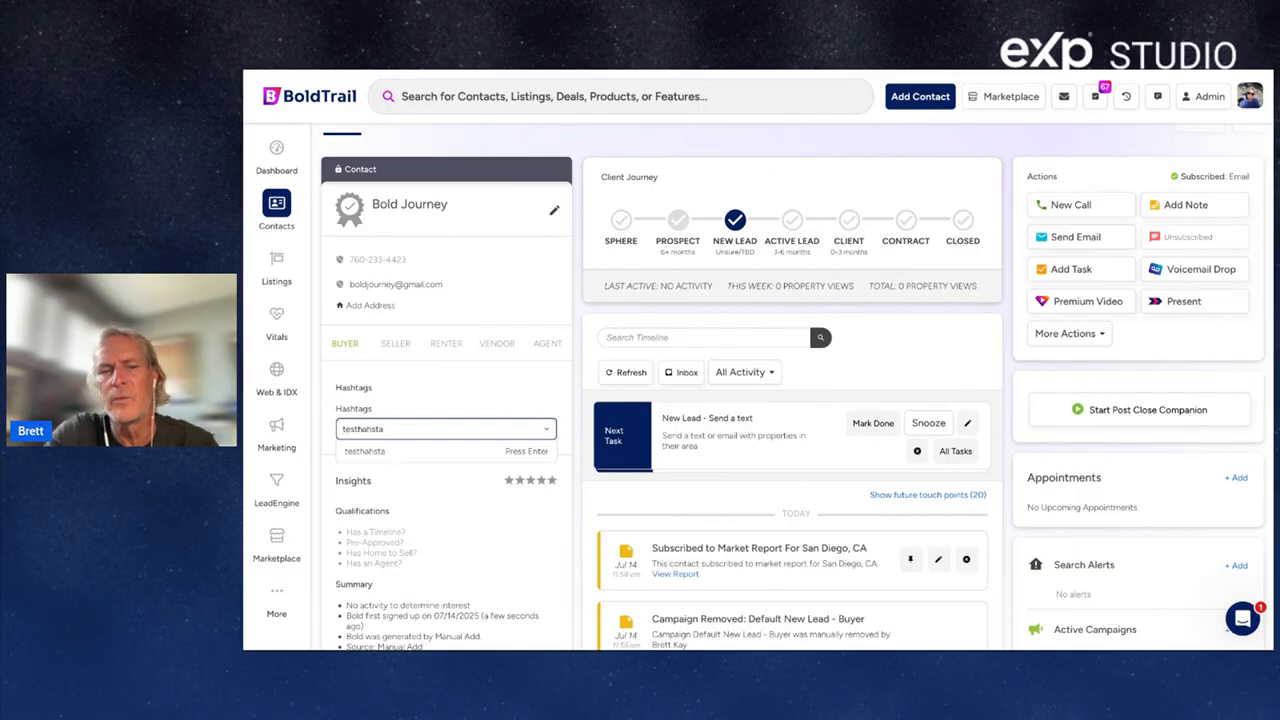
pyautogui.press('BackSpace')
pyautogui.press('BackSpace')
pyautogui.press('BackSpace')
pyautogui.press('BackSpace')
pyautogui.press('BackSpace')
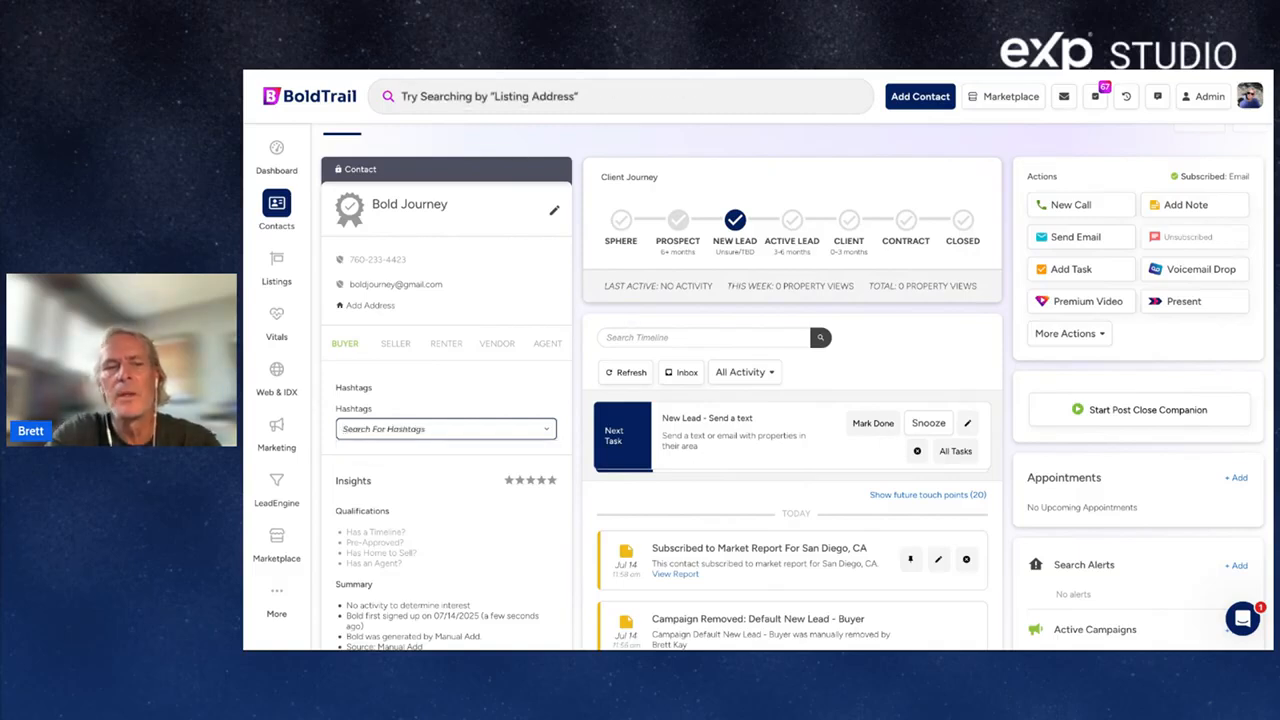
pyautogui.write('1to3')
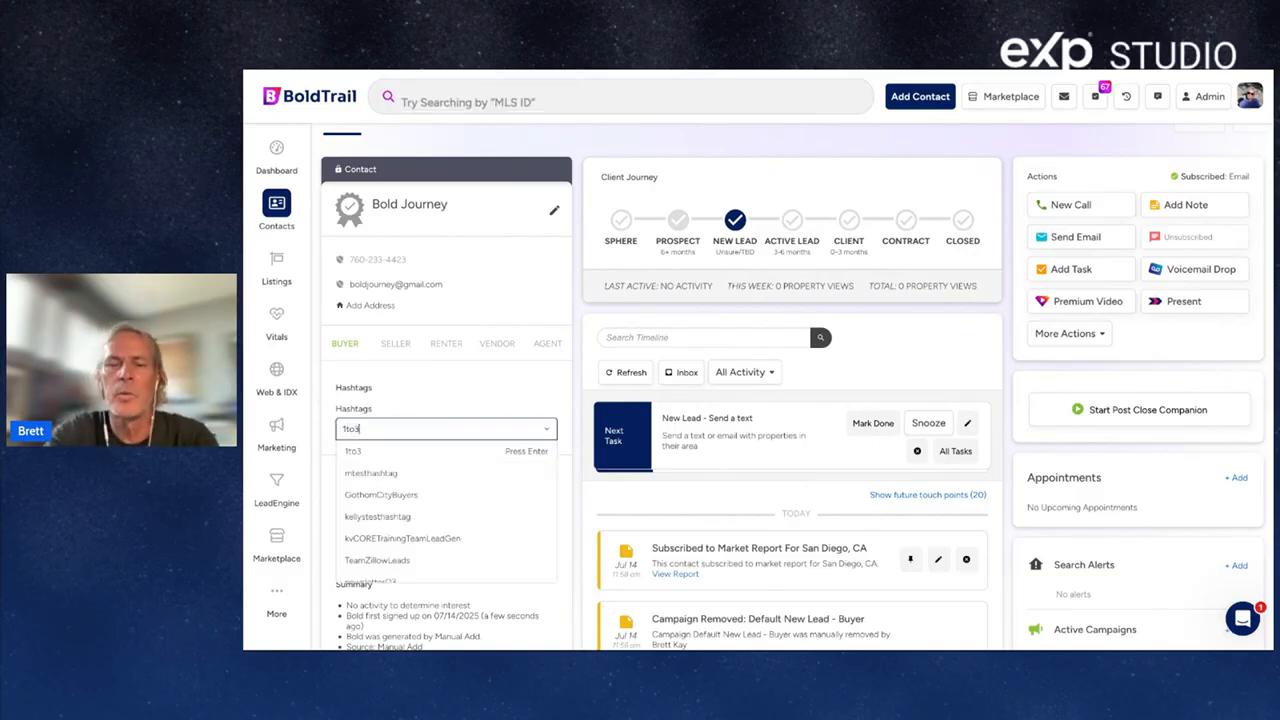
pyautogui.write('months')
pyautogui.press('Return')
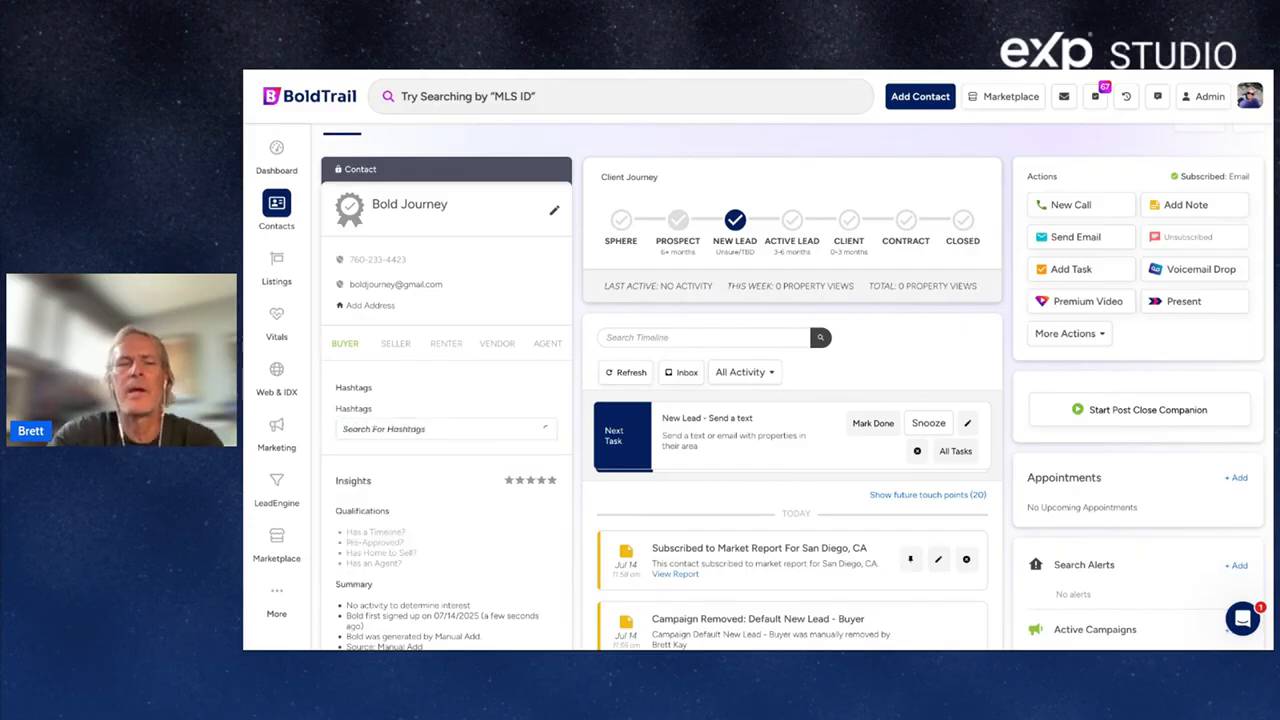
# Add the preapproved and SanDiego hashtags as well.
pyautogui.click(386, 428)
pyautogui.write('pre')
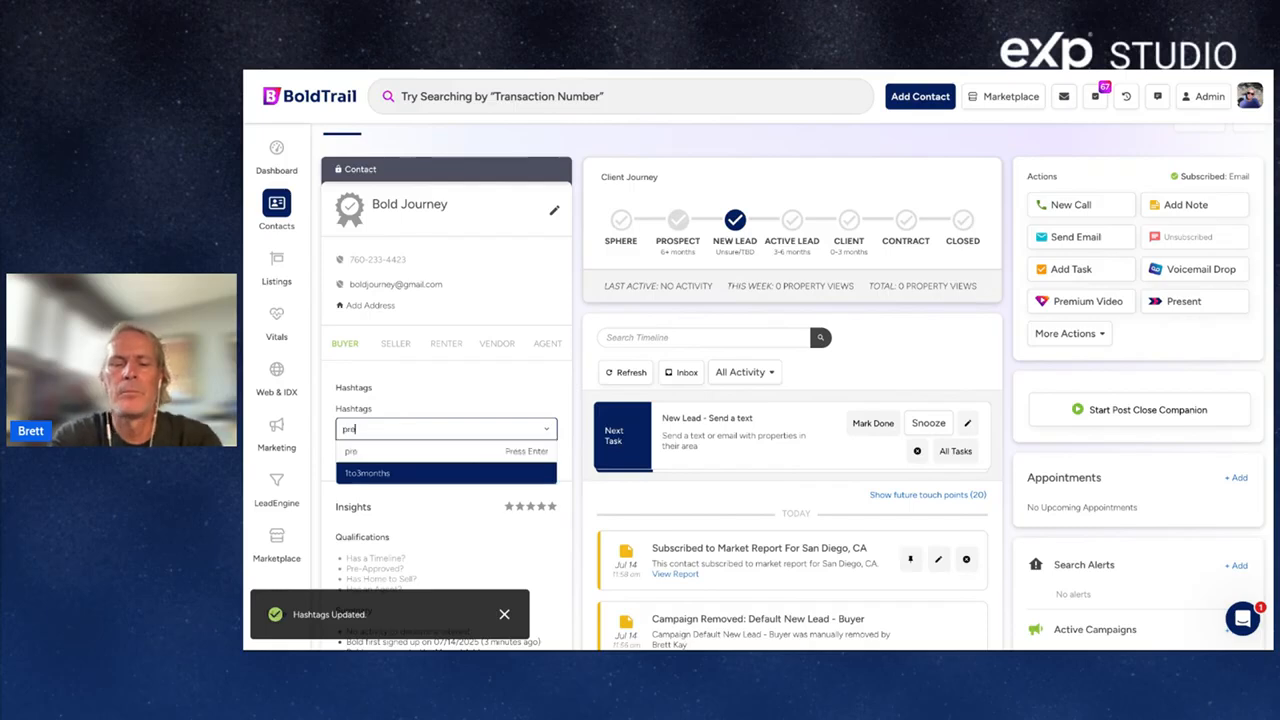
pyautogui.write('approved')
pyautogui.press('Return')
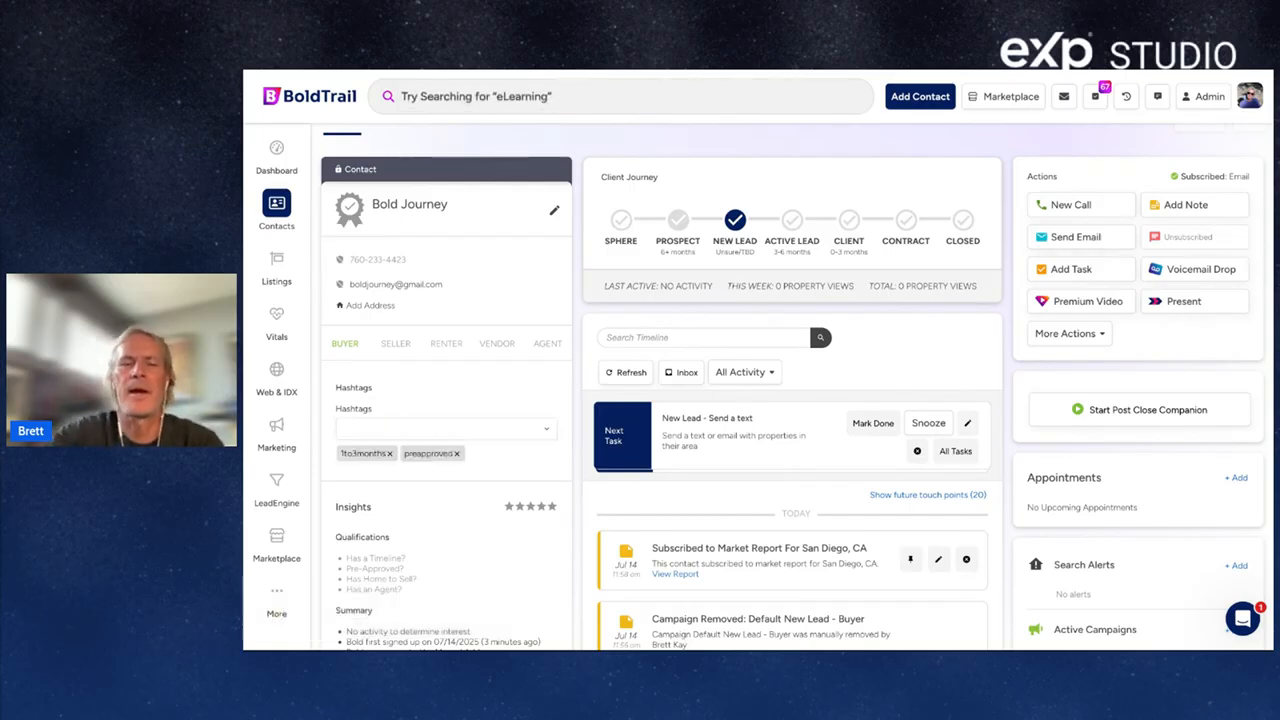
pyautogui.write('sandiego')
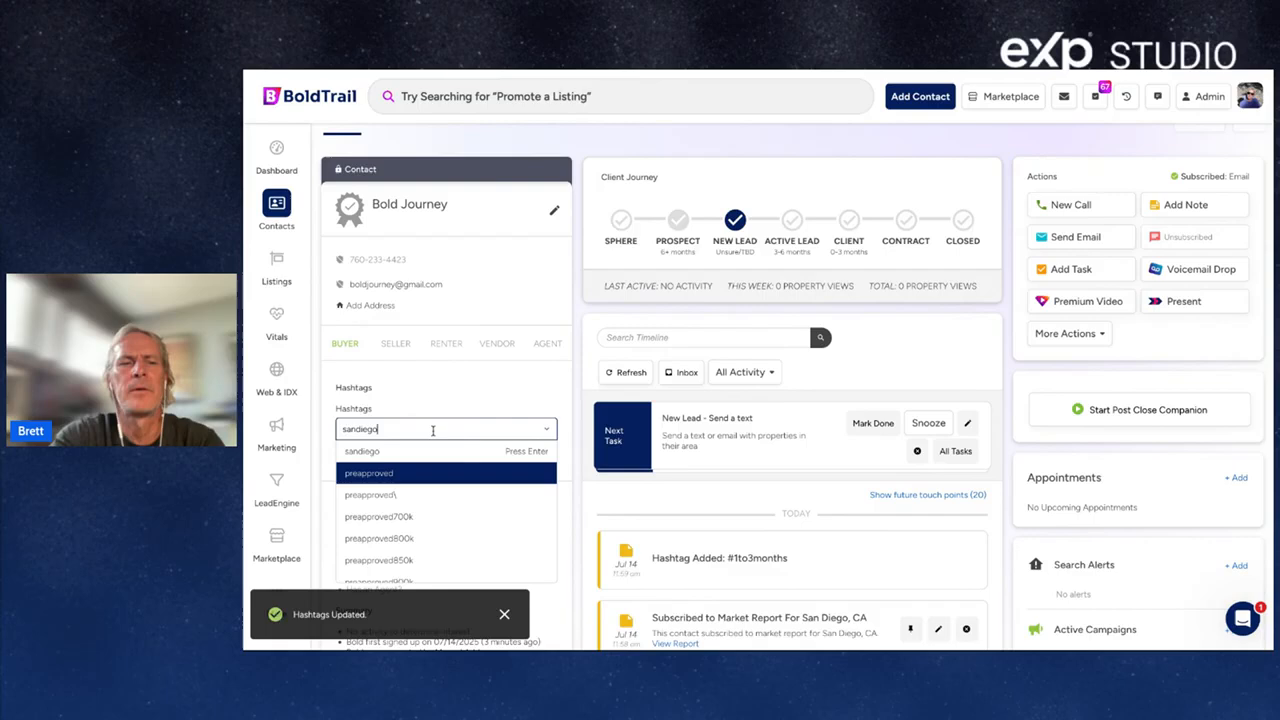
pyautogui.press('Return')
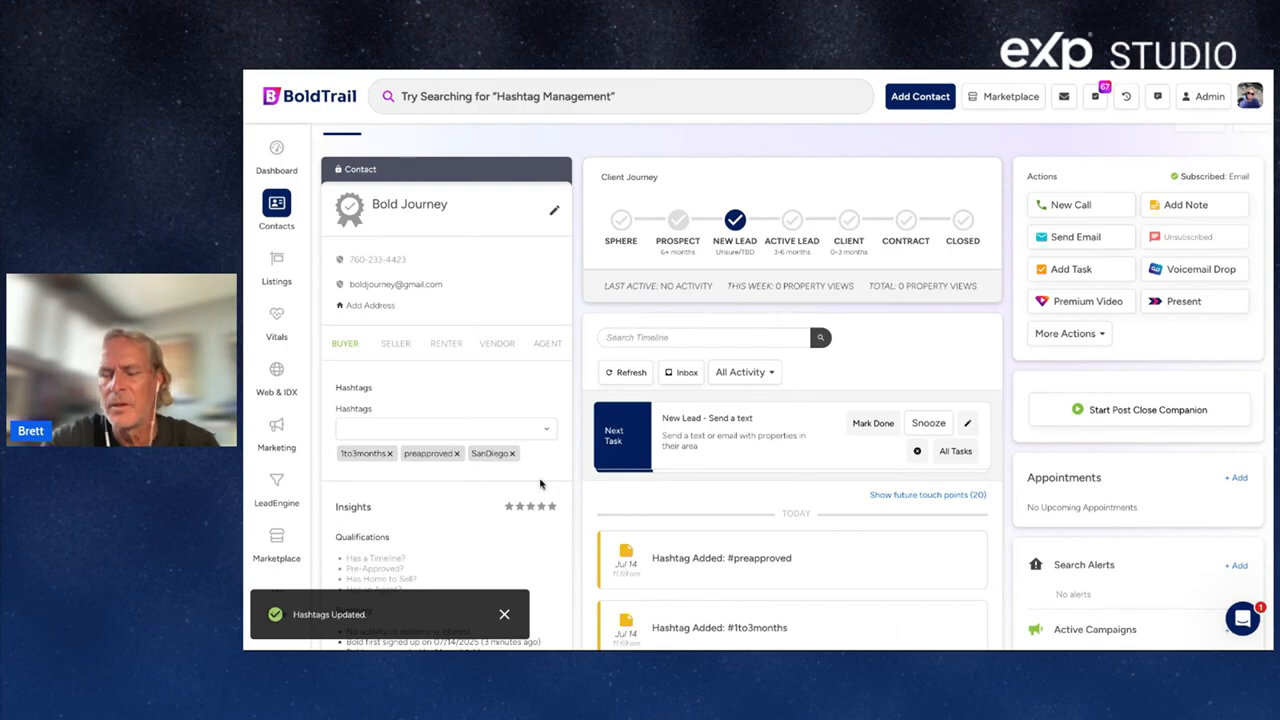
pyautogui.scroll(-2, 768, 572)
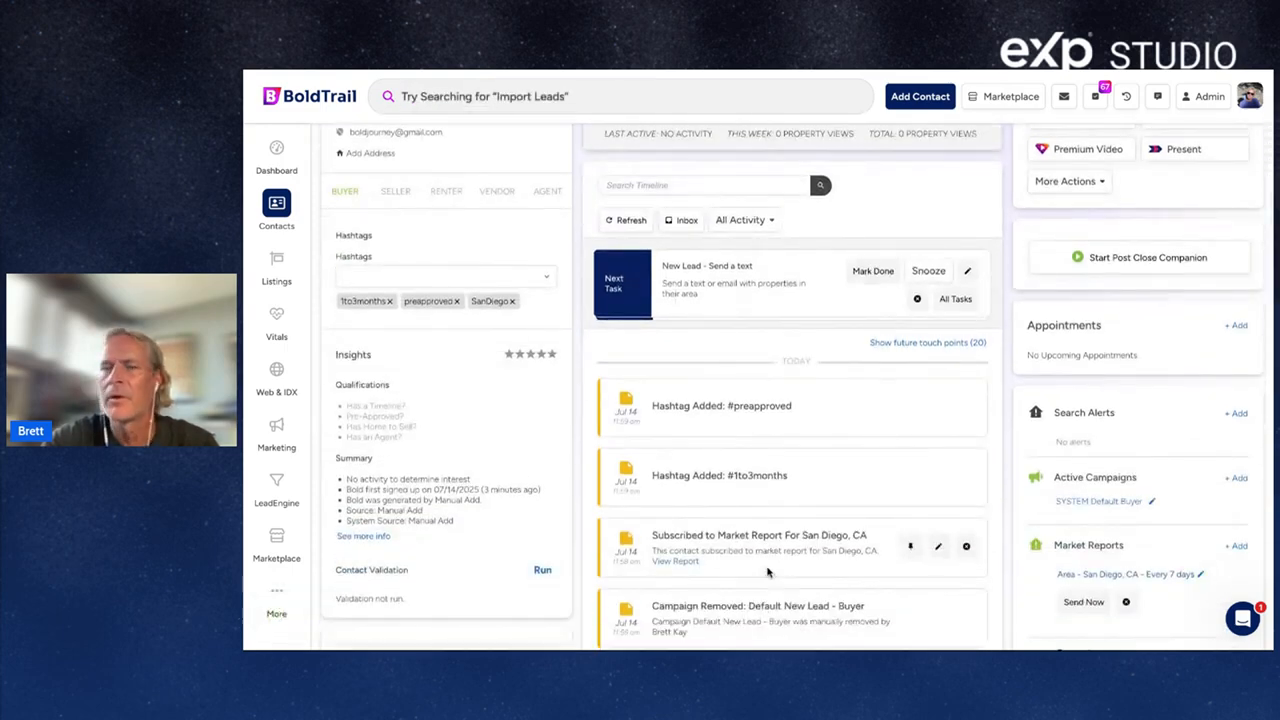
pyautogui.scroll(3, 768, 572)
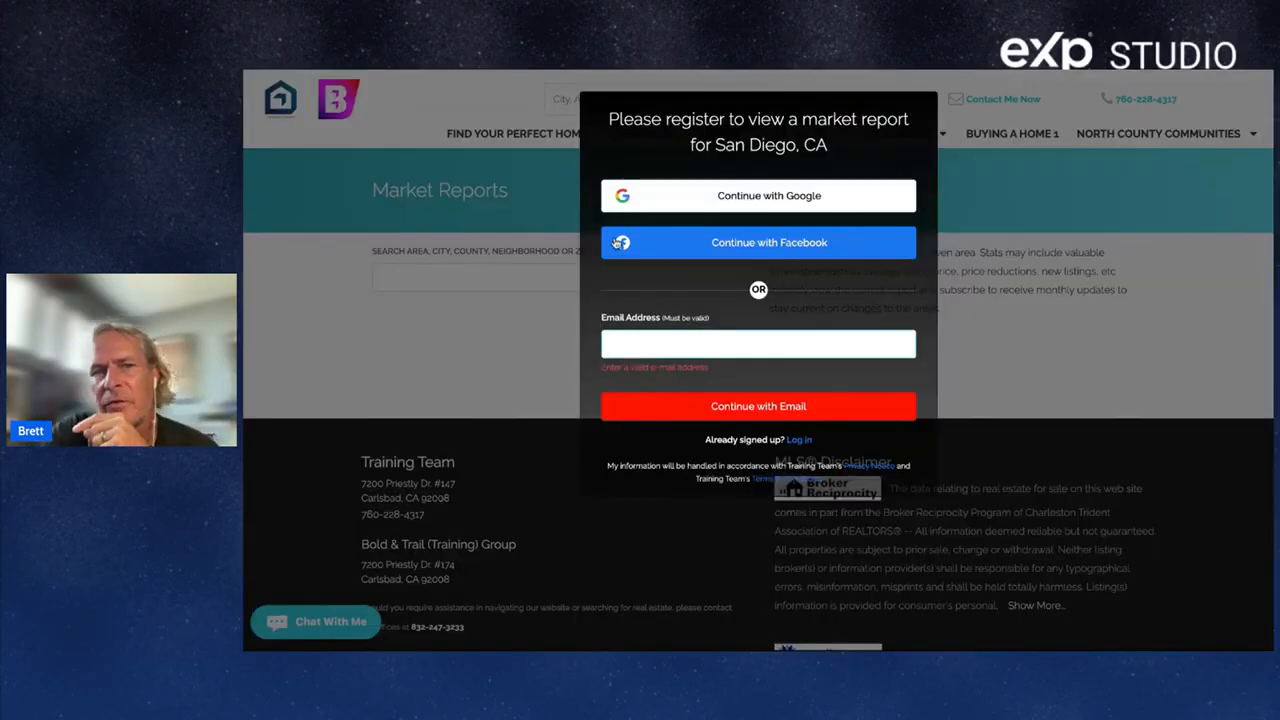
# Dismiss the registration prompt and go to the site's home page property search.
pyautogui.click(495, 282)
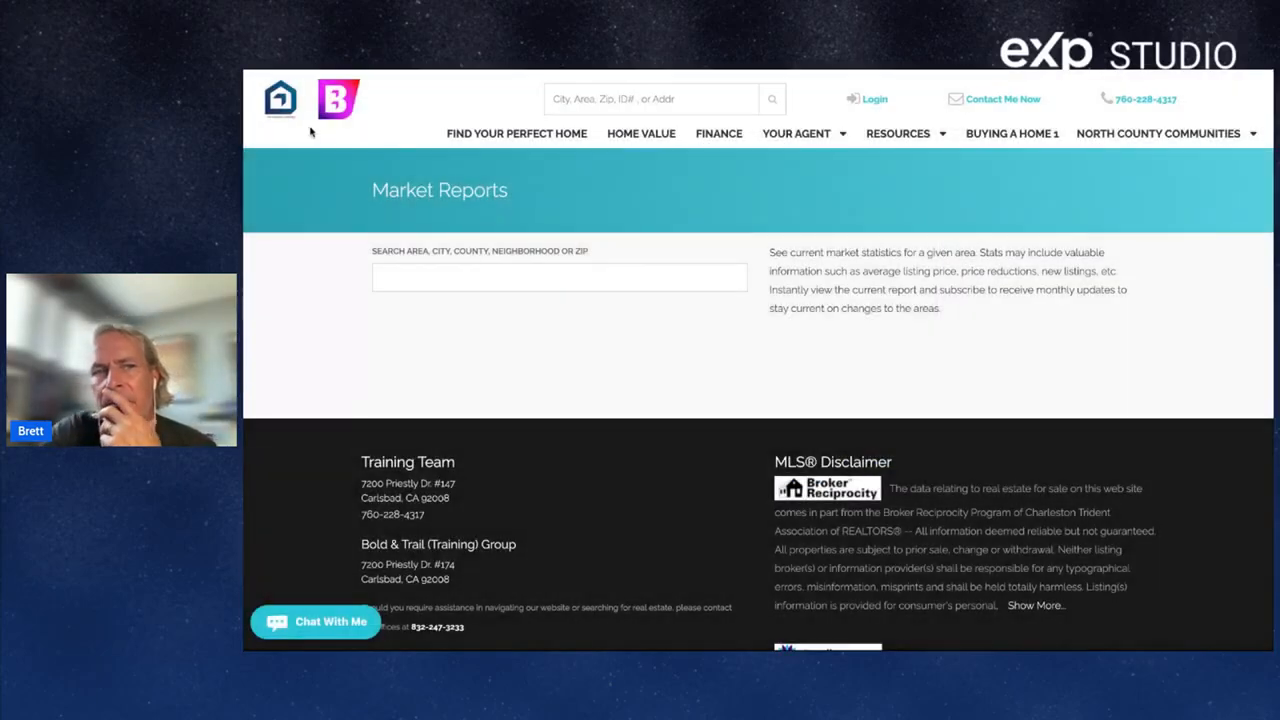
pyautogui.click(281, 100)
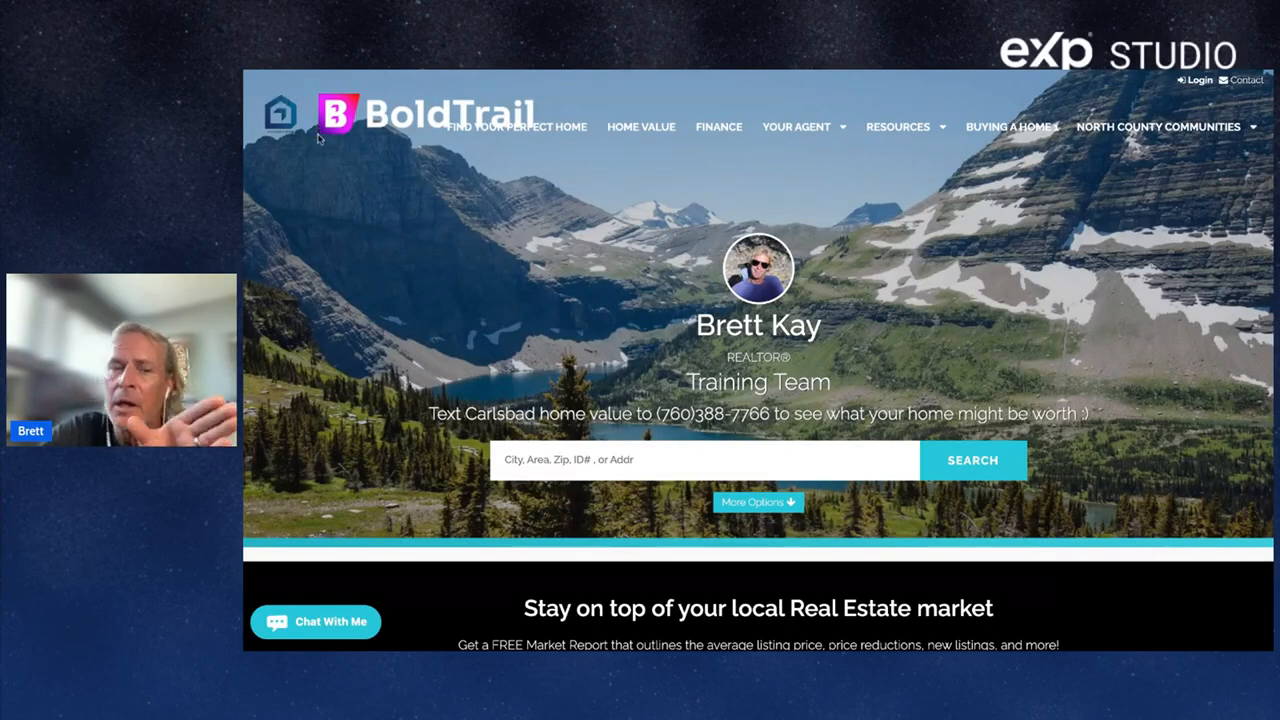
pyautogui.click(570, 460)
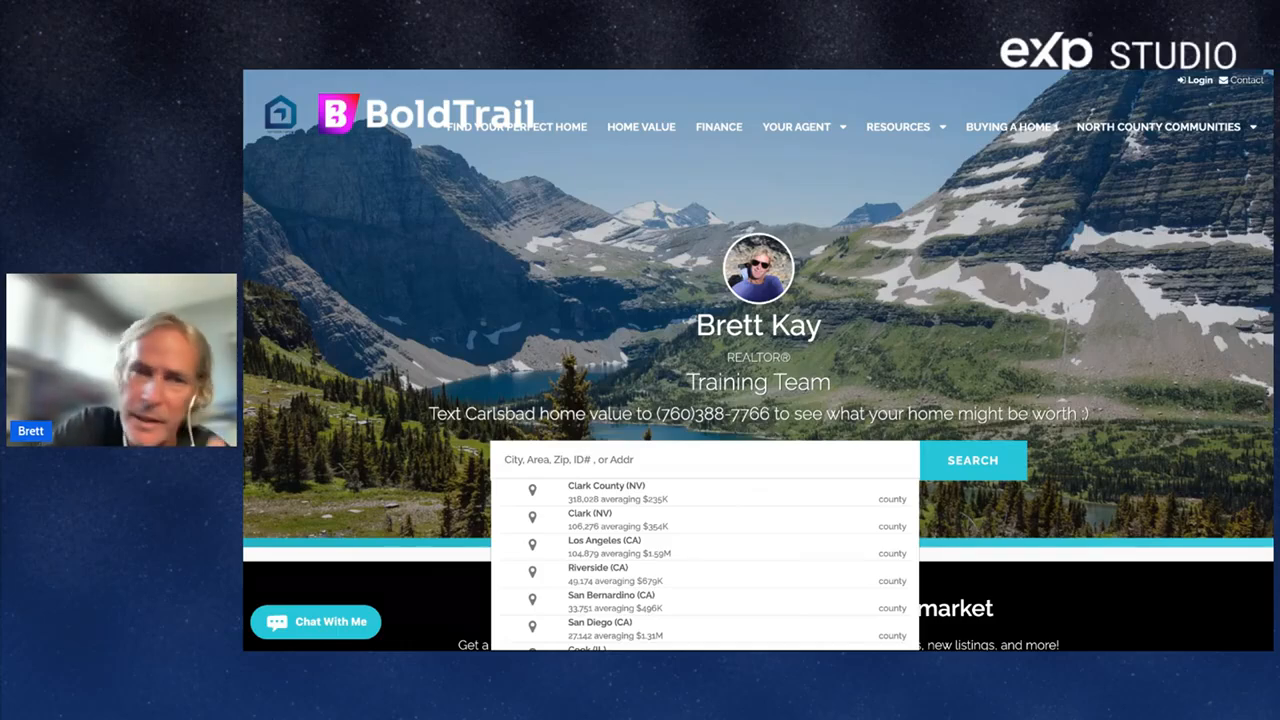
# Return to the contact's CRM tab and go to the My Campaigns page.
pyautogui.hotkey('ctrl', 'shift', 'Tab')
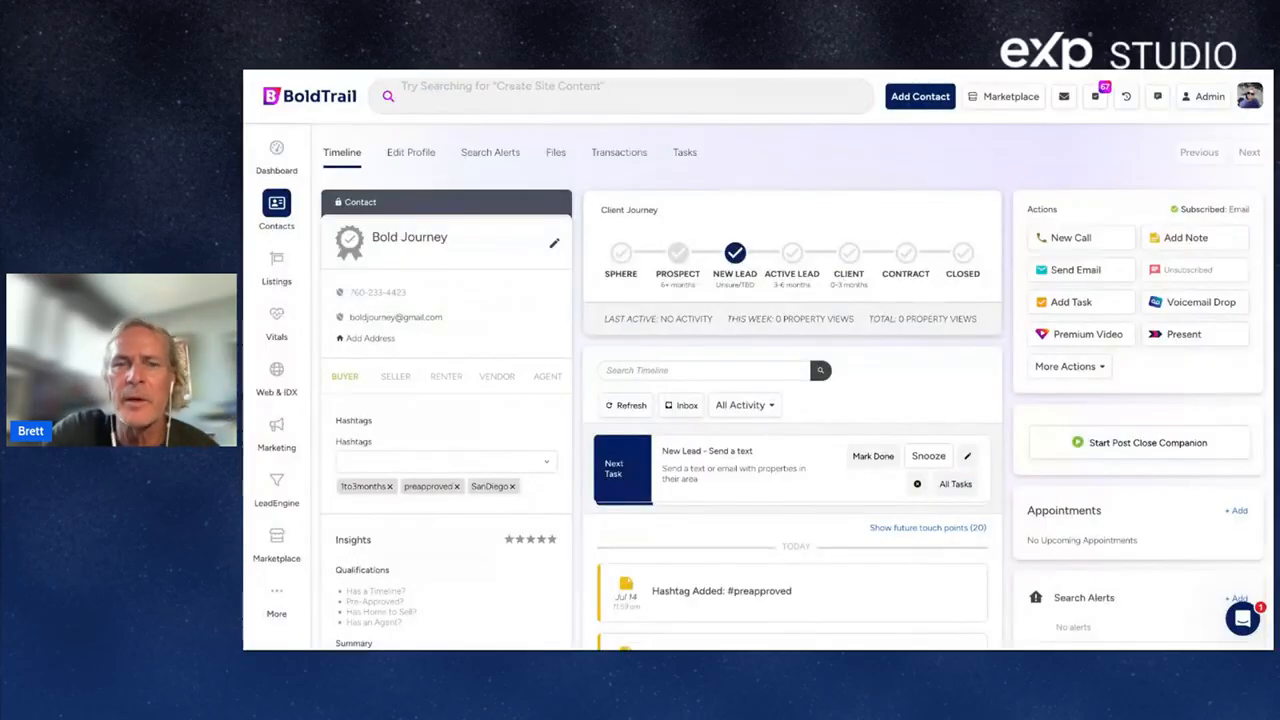
pyautogui.scroll(-3, 1086, 540)
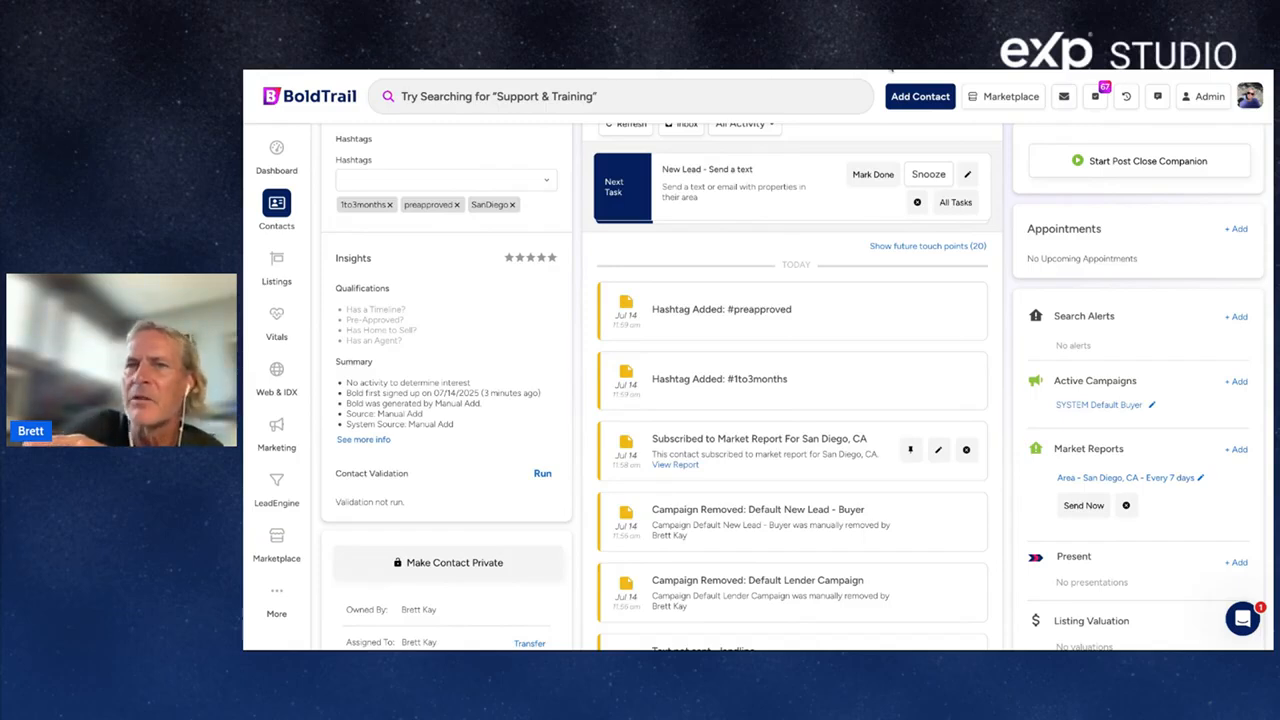
pyautogui.click(891, 69)
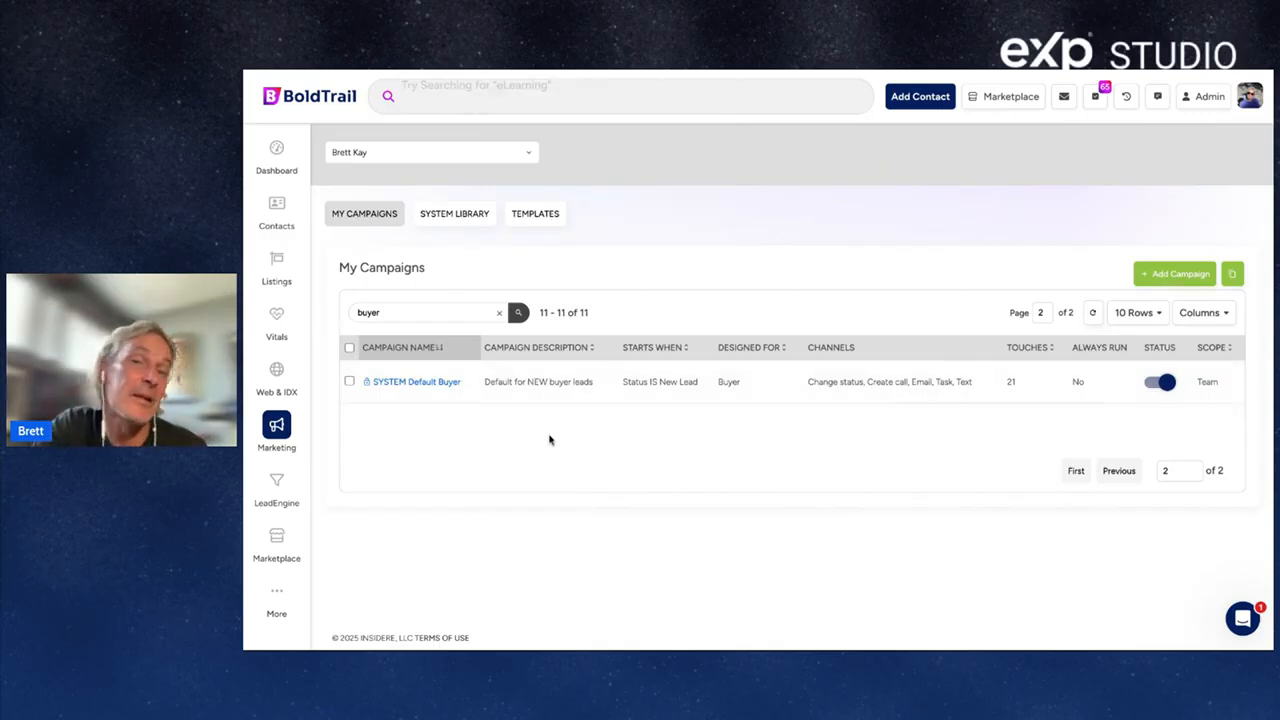
# Filter Contacts to NEW LEAD status, BUYER type, and 'Does not have a running campaign'.
pyautogui.click(276, 207)
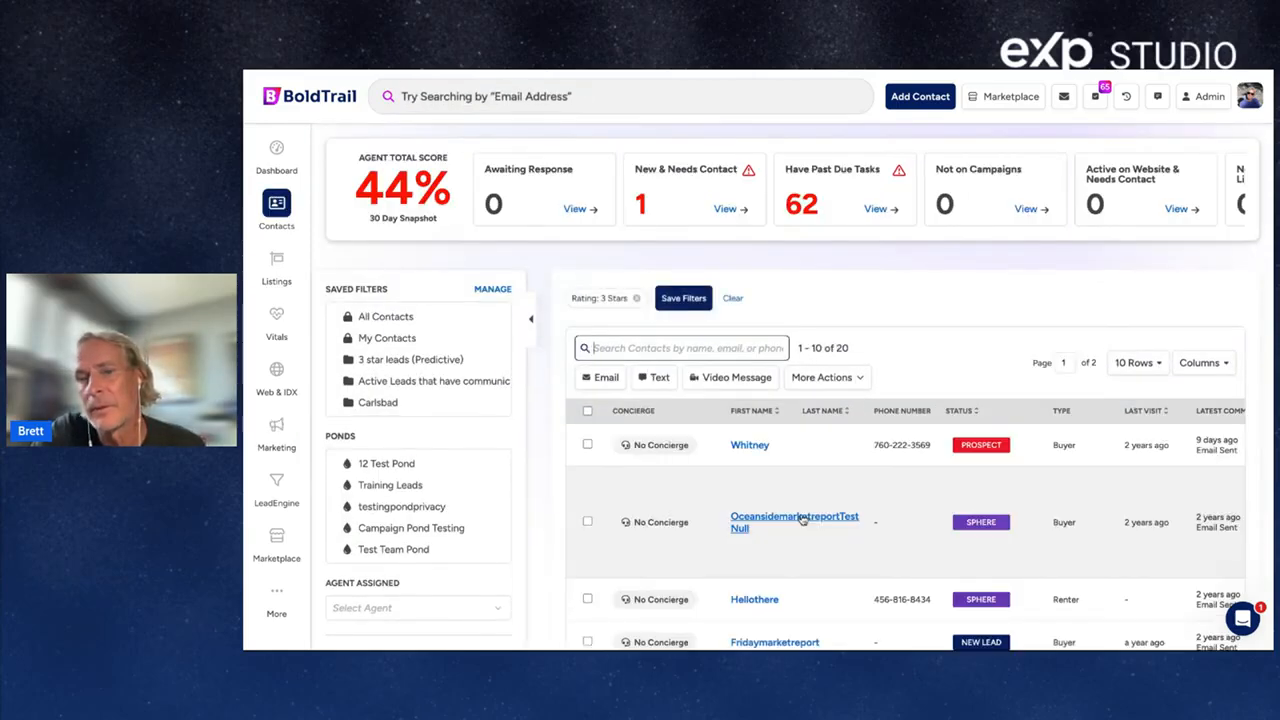
pyautogui.scroll(-3, 802, 518)
pyautogui.scroll(3, 802, 518)
pyautogui.scroll(-2, 800, 517)
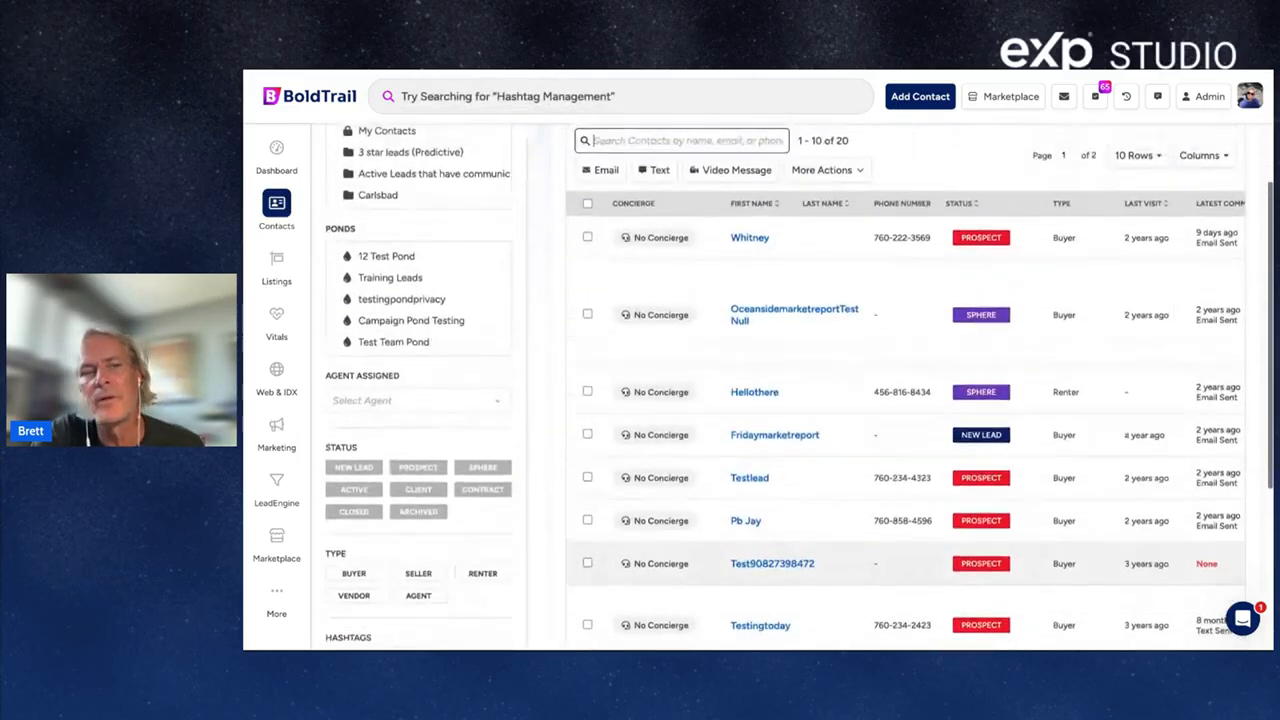
pyautogui.click(360, 435)
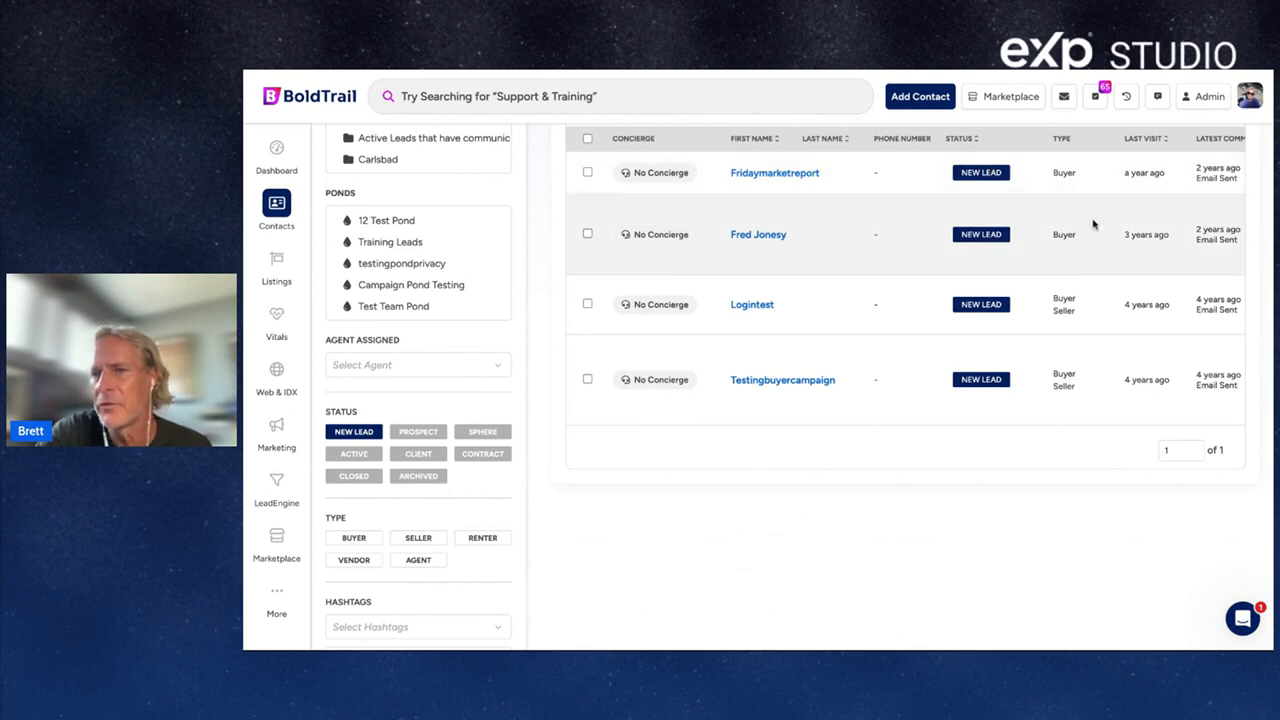
pyautogui.click(360, 540)
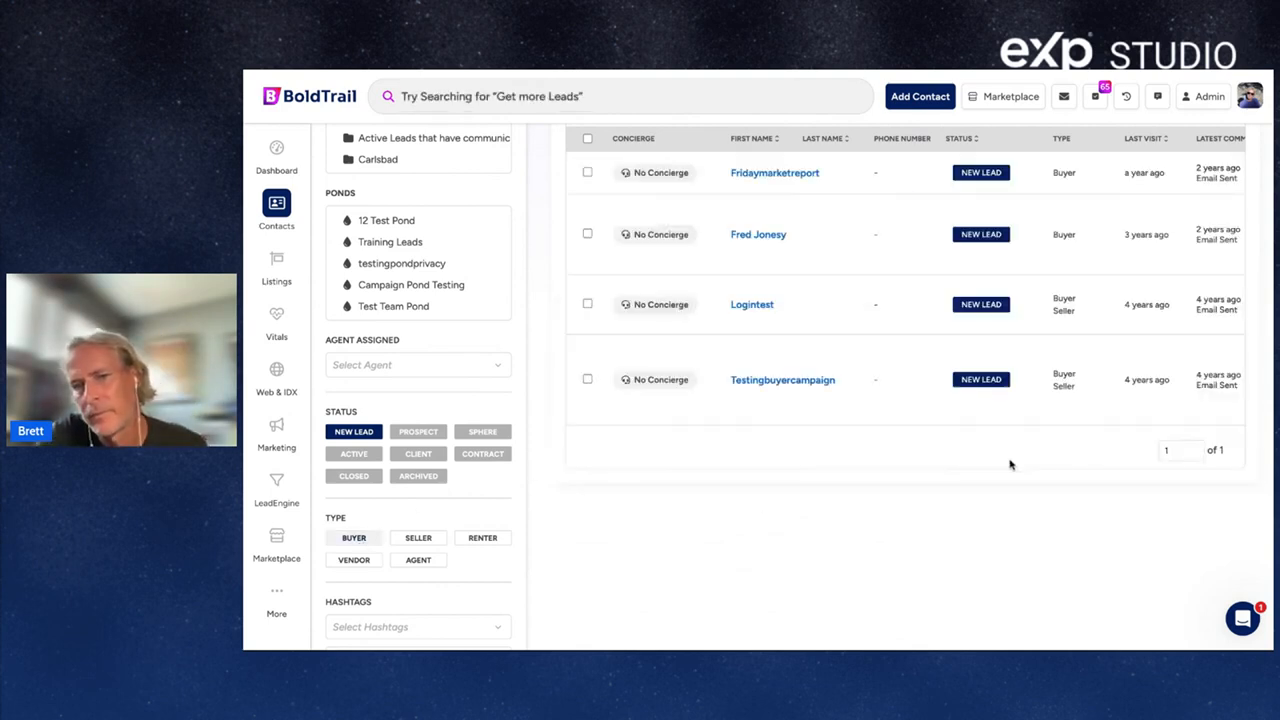
pyautogui.scroll(-3, 1010, 464)
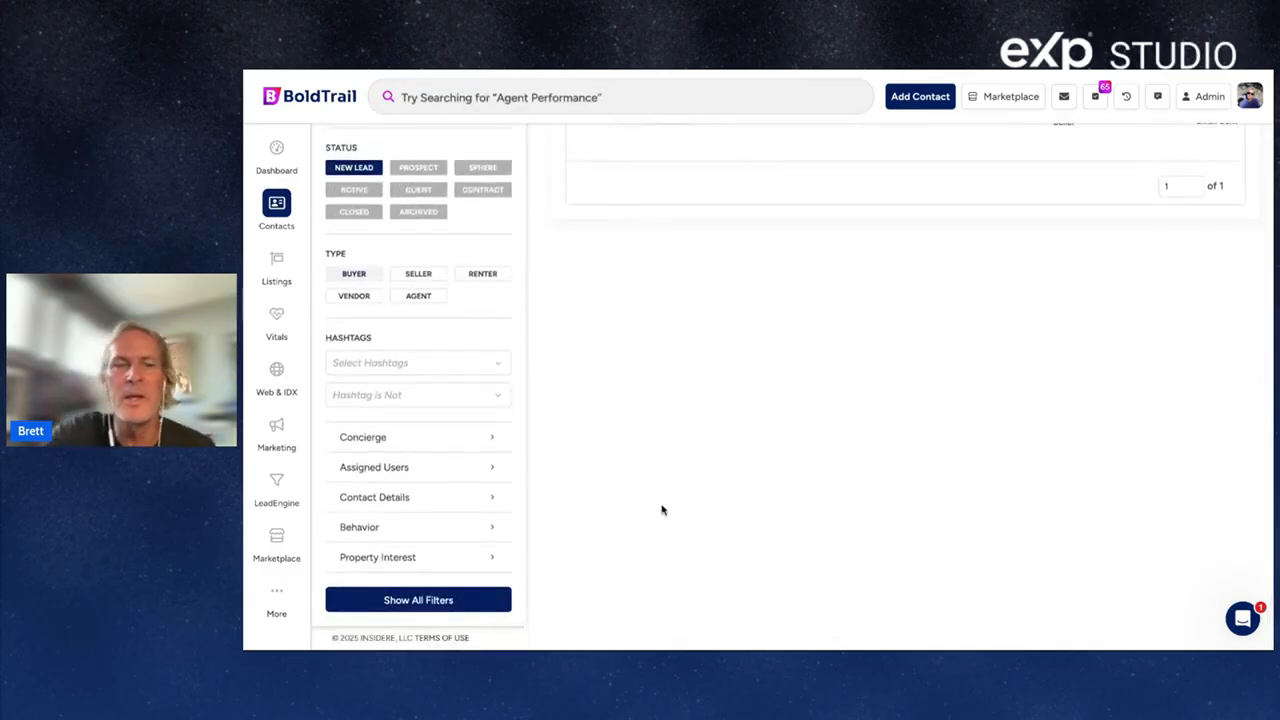
pyautogui.click(494, 528)
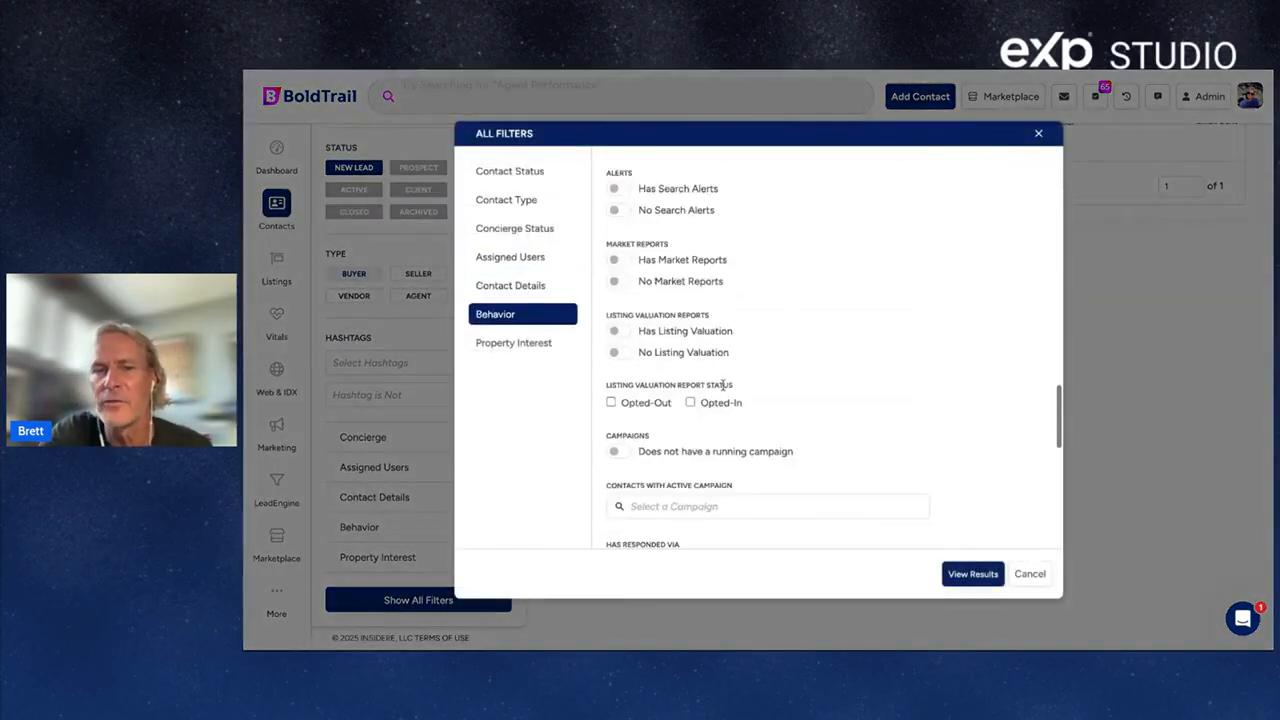
pyautogui.click(618, 450)
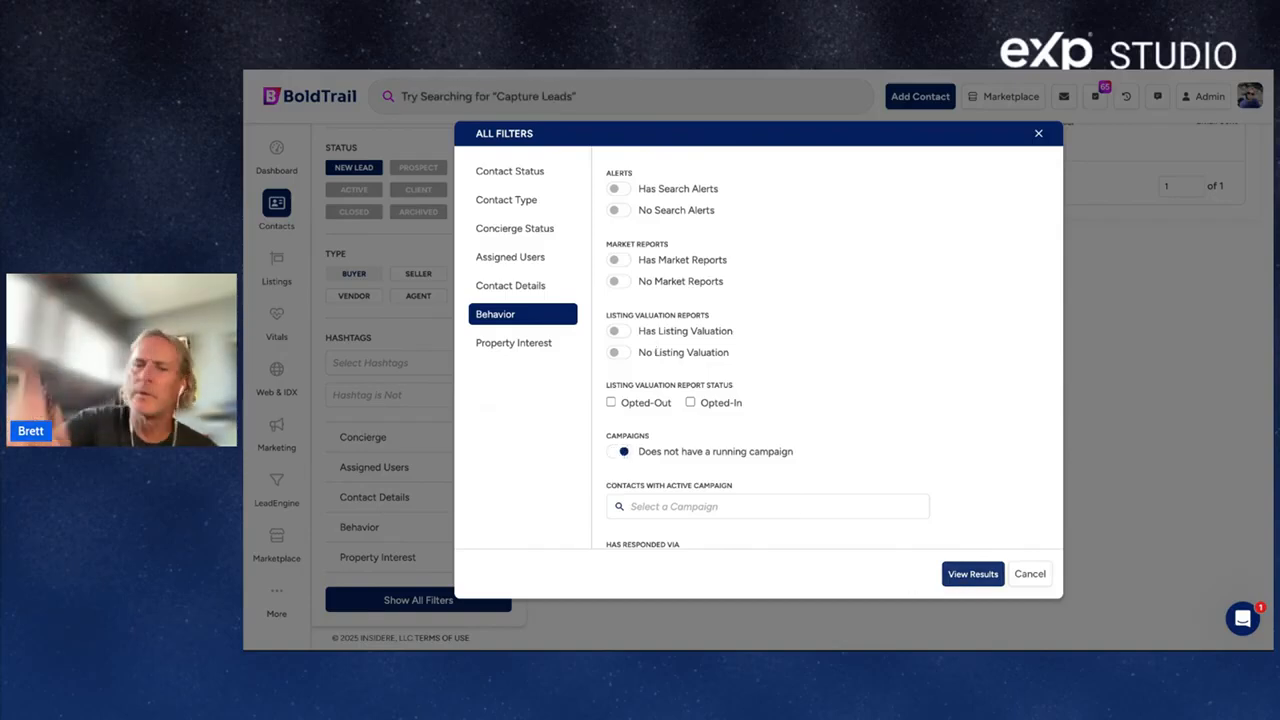
pyautogui.click(958, 578)
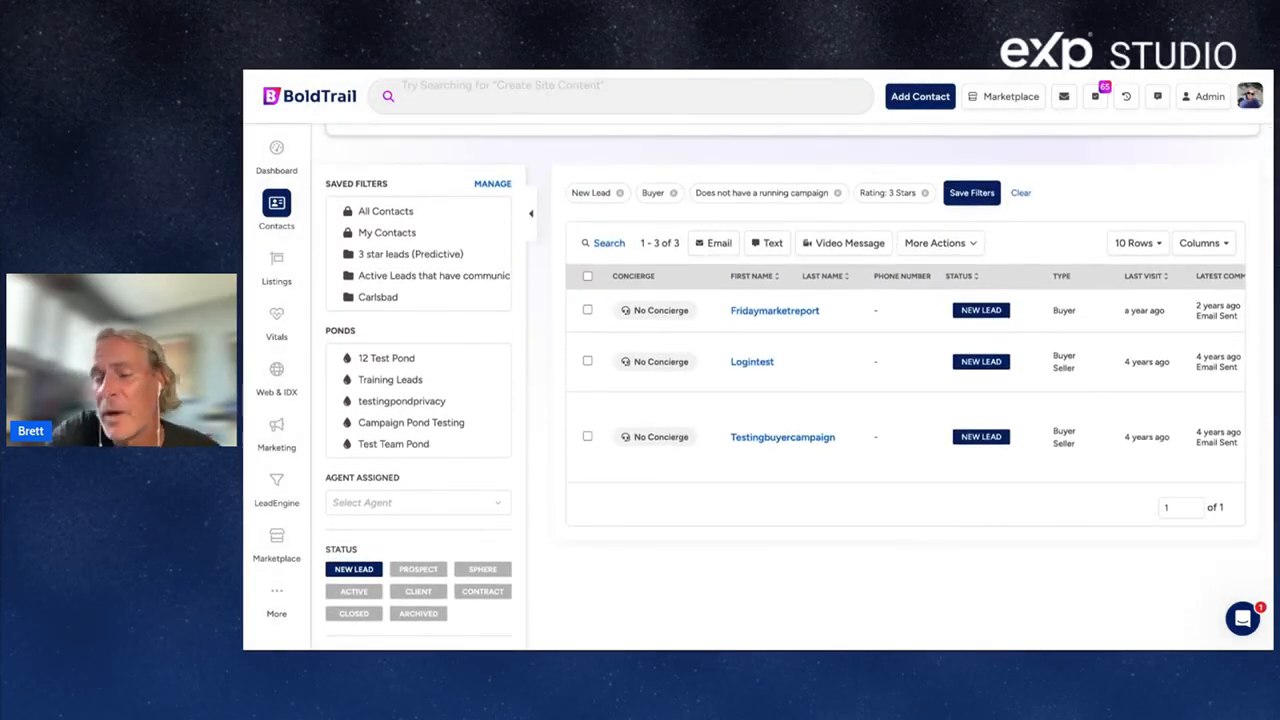
# Select all three filtered contacts and start a bulk Add Campaign from More Actions.
pyautogui.click(587, 276)
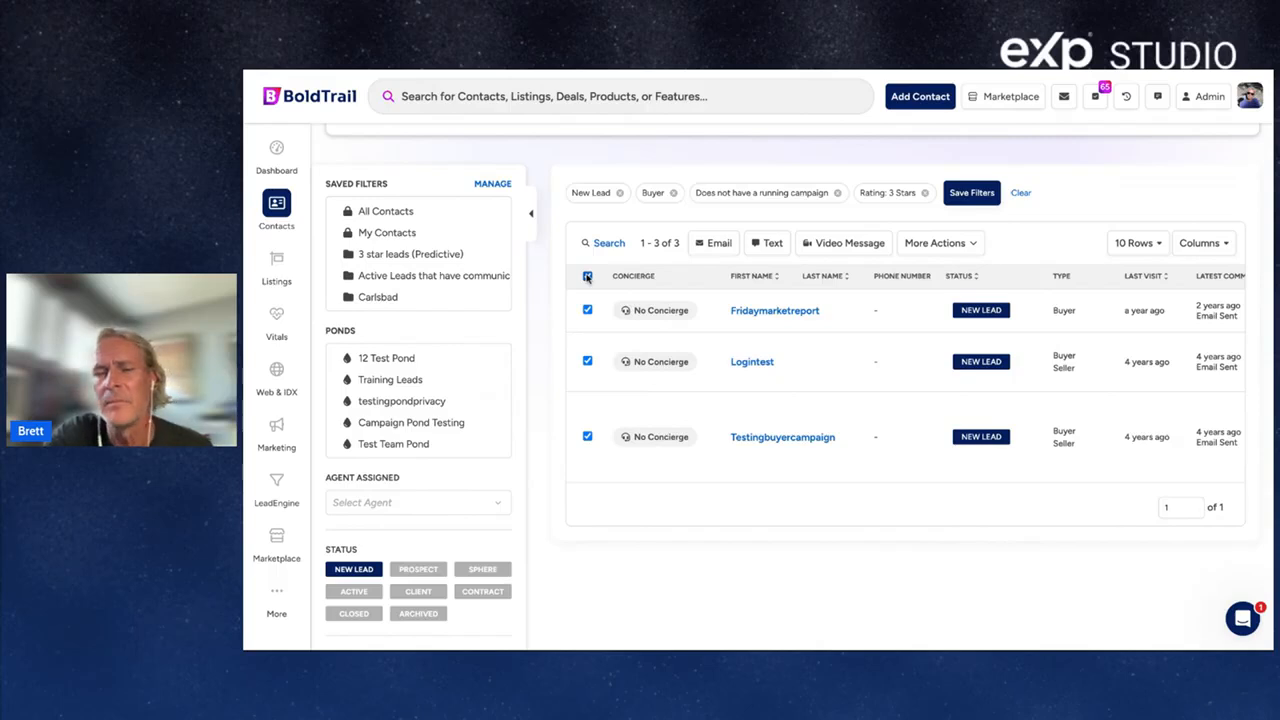
pyautogui.click(965, 246)
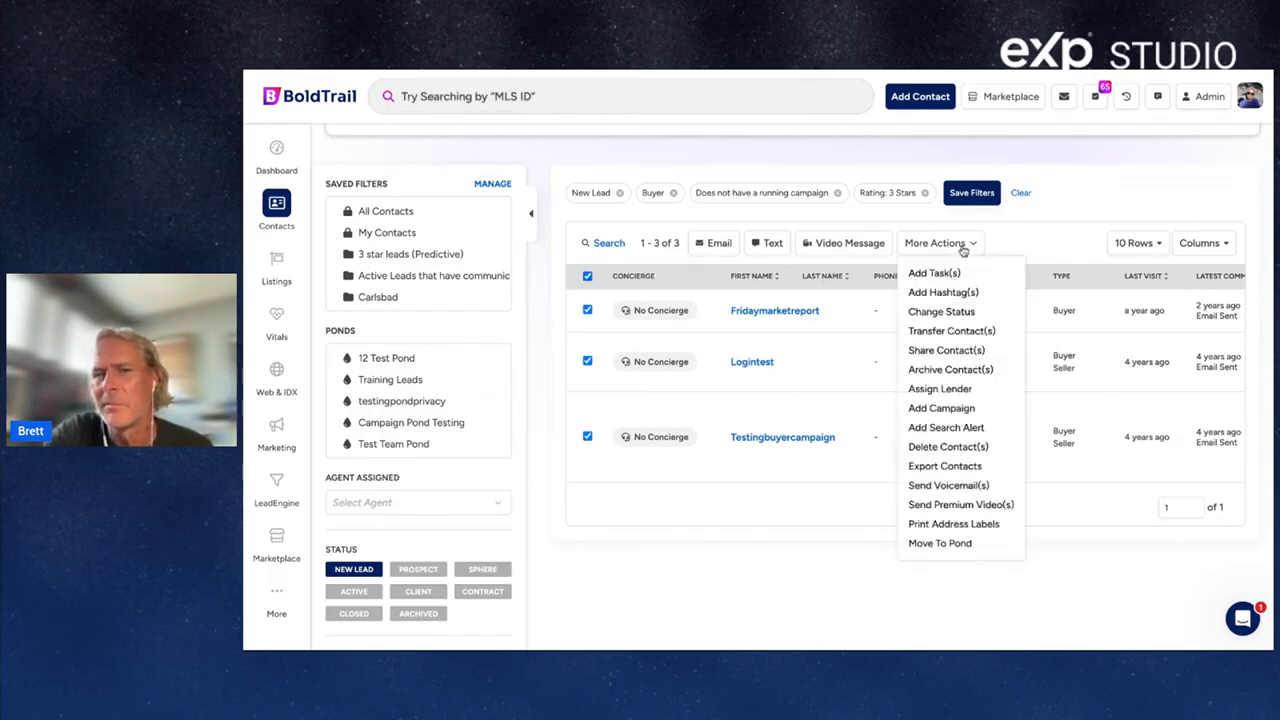
pyautogui.click(960, 408)
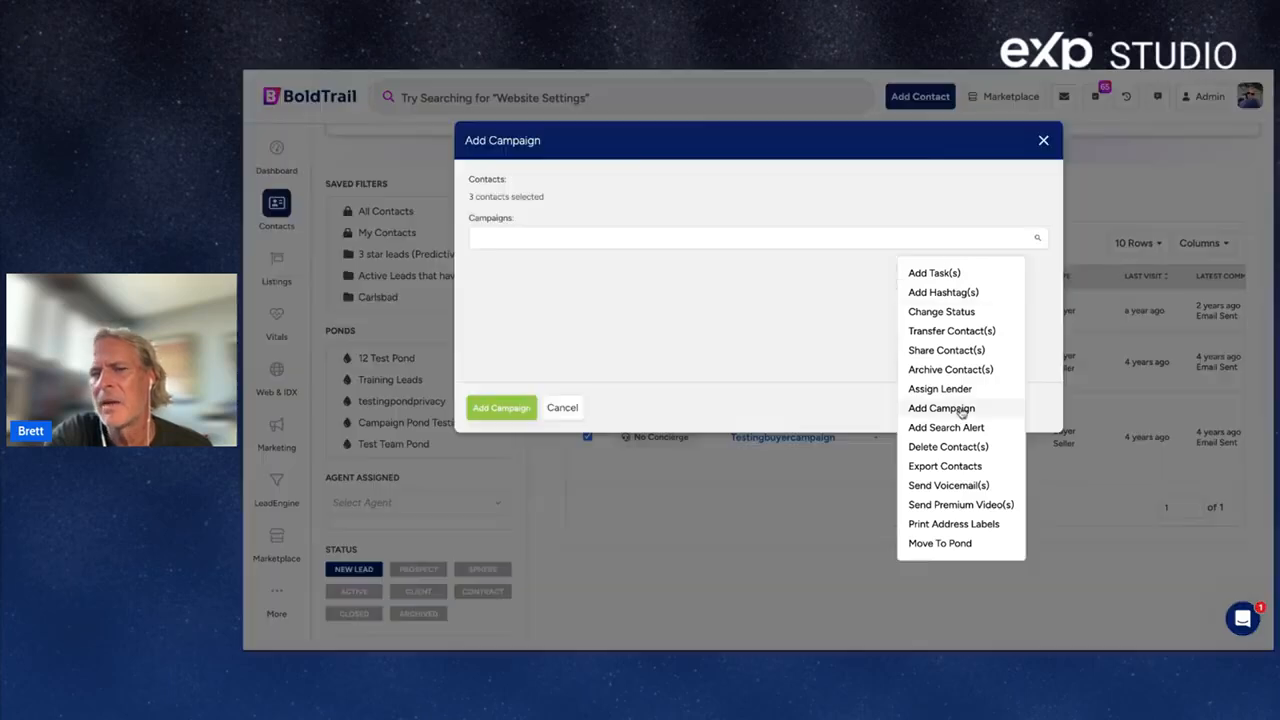
# Browse the Campaigns list, cancel the assignment, and bring up a blank Add Contact form.
pyautogui.click(519, 236)
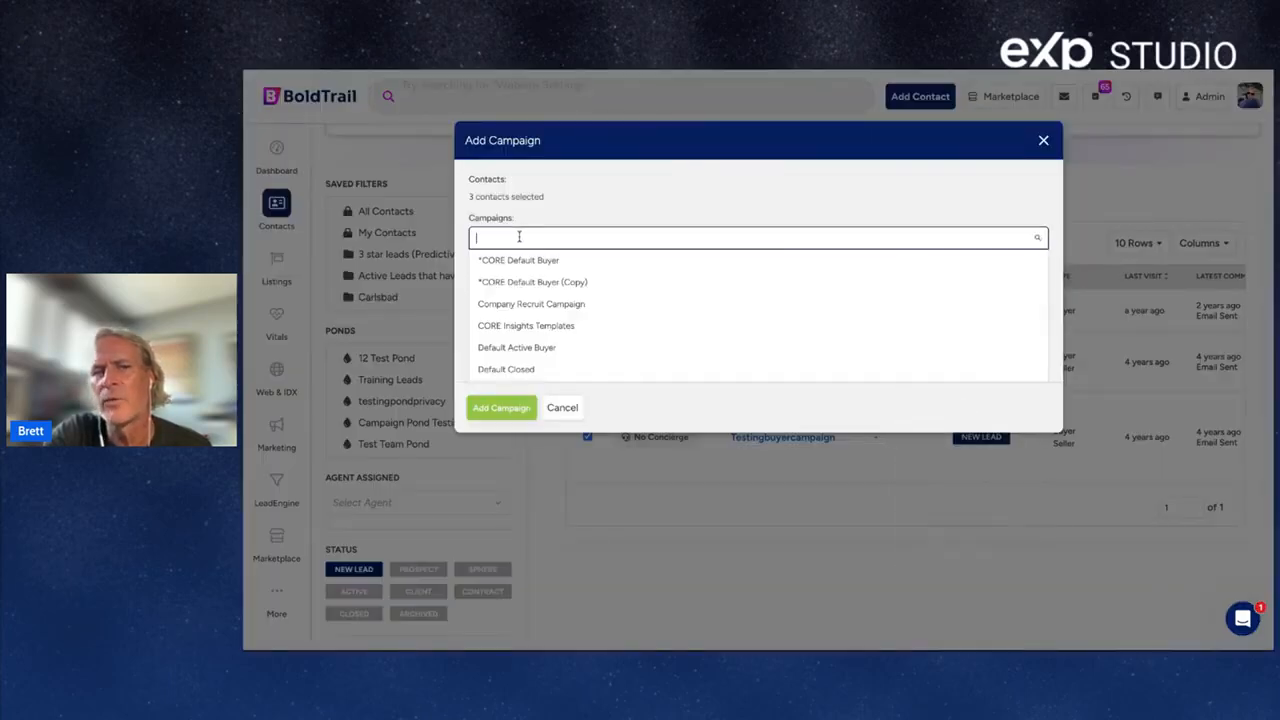
pyautogui.scroll(-3, 635, 300)
pyautogui.scroll(-1, 635, 300)
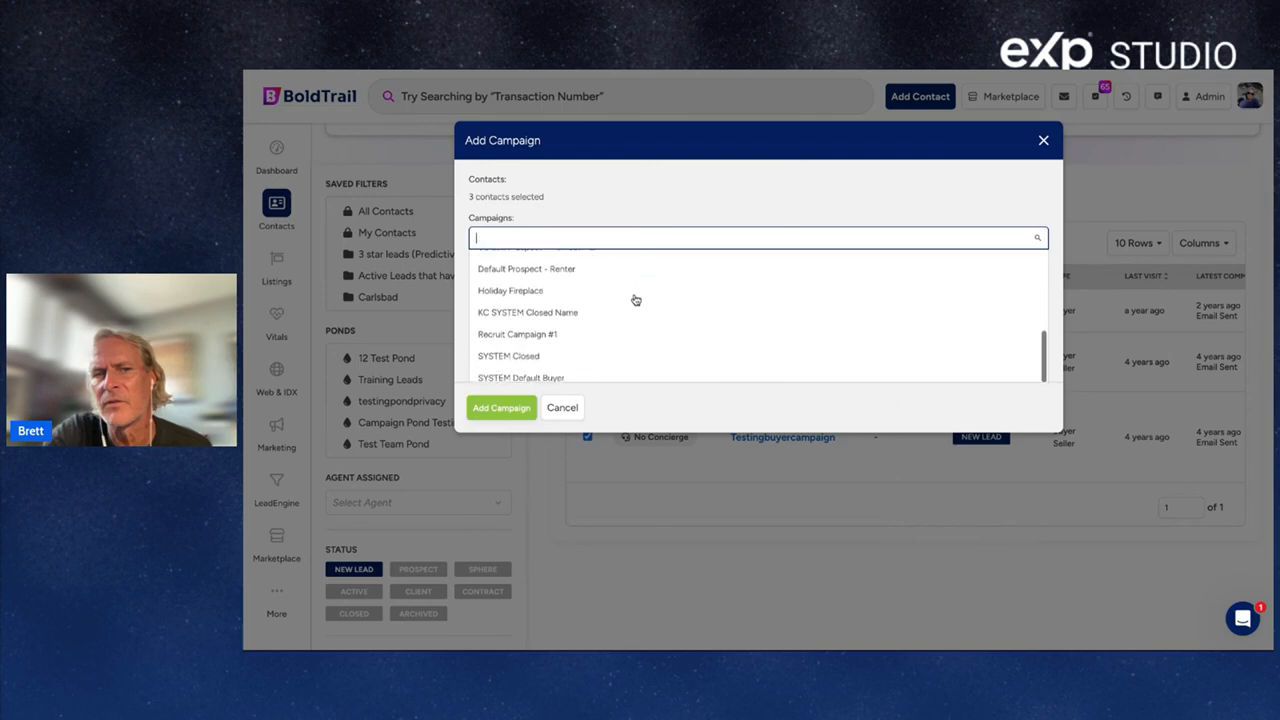
pyautogui.scroll(3, 635, 300)
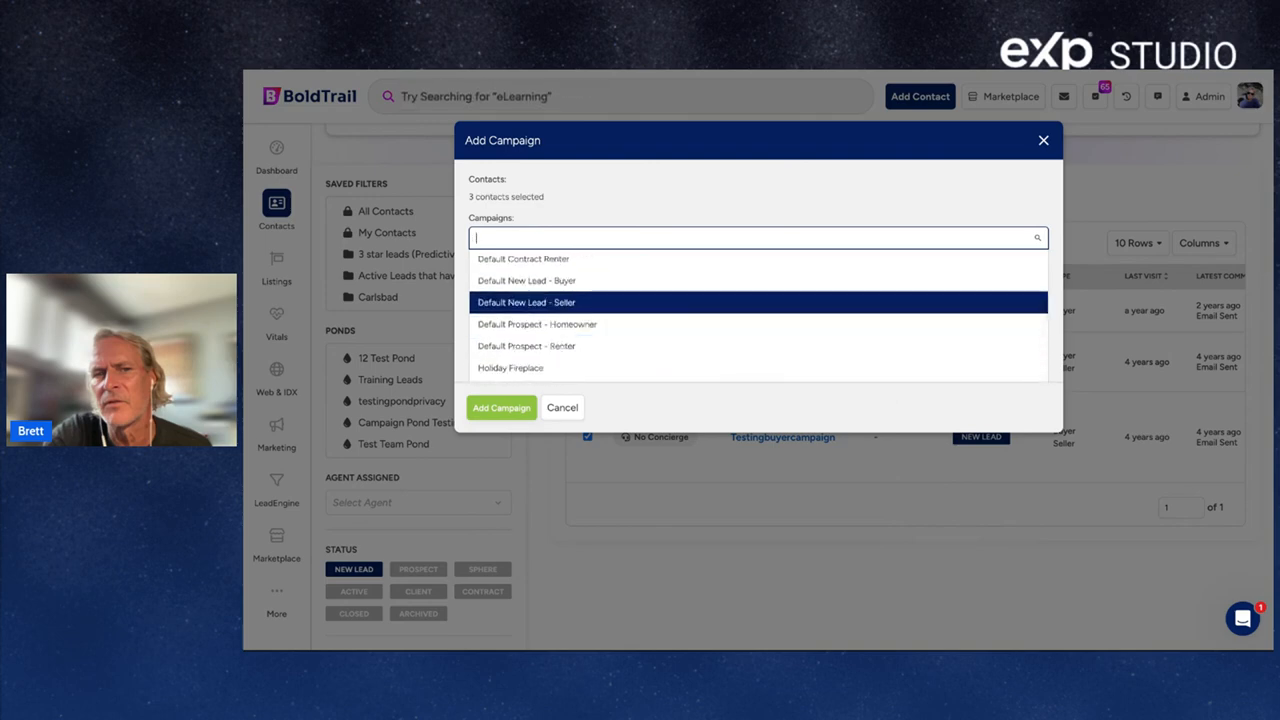
pyautogui.click(1043, 141)
pyautogui.click(920, 97)
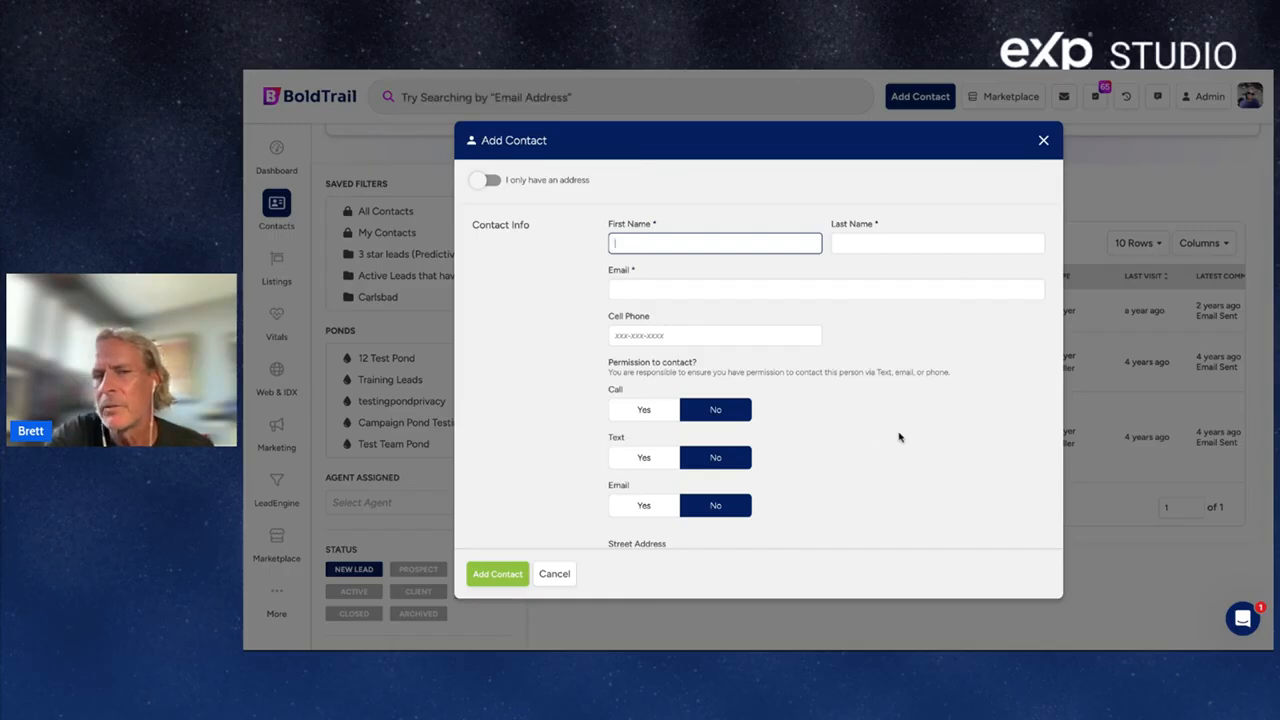
# Browse the Add Contact form's Smart Campaign choices under Options, such as Default Active Buyer.
pyautogui.scroll(-10, 899, 437)
pyautogui.scroll(-2, 655, 355)
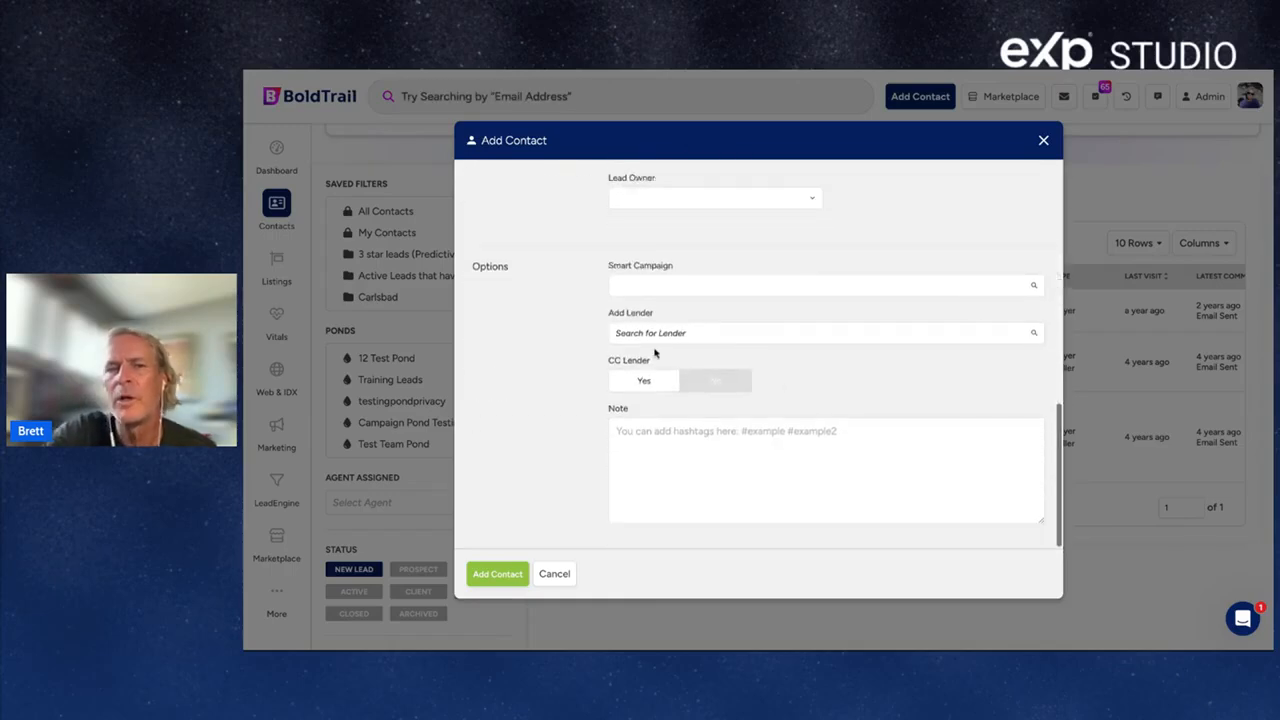
pyautogui.tripleClick(677, 269)
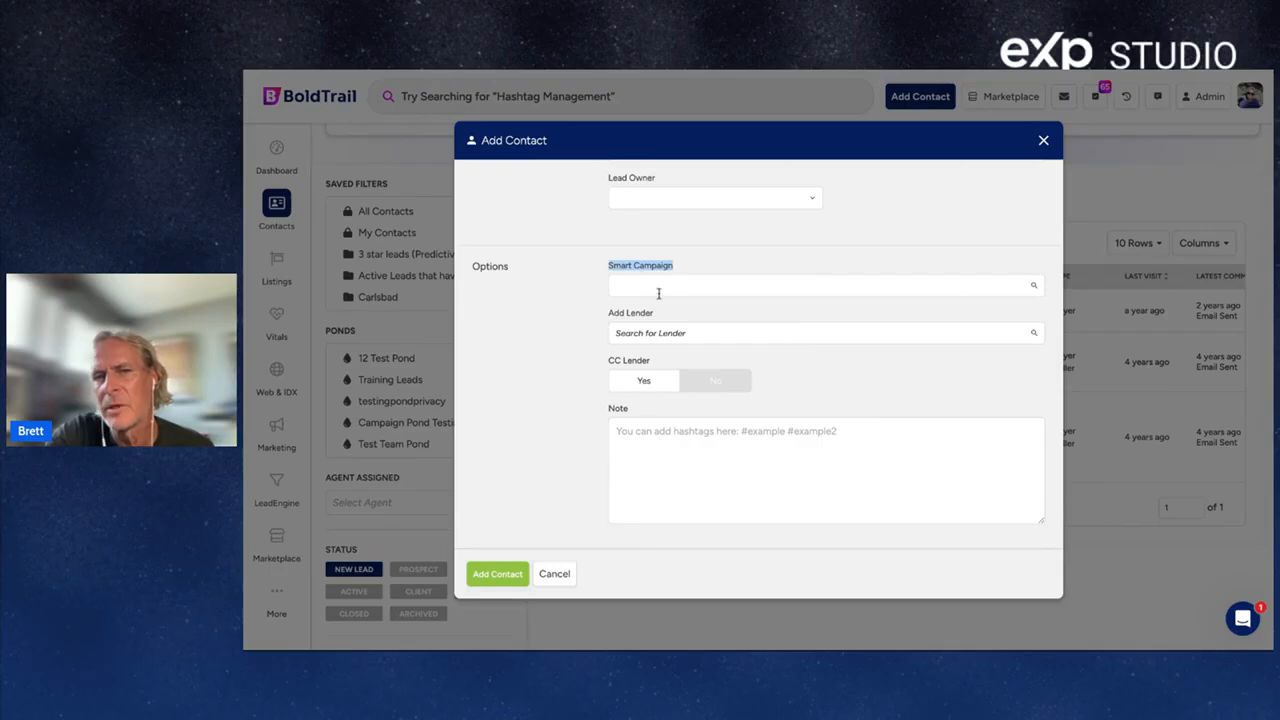
pyautogui.click(658, 291)
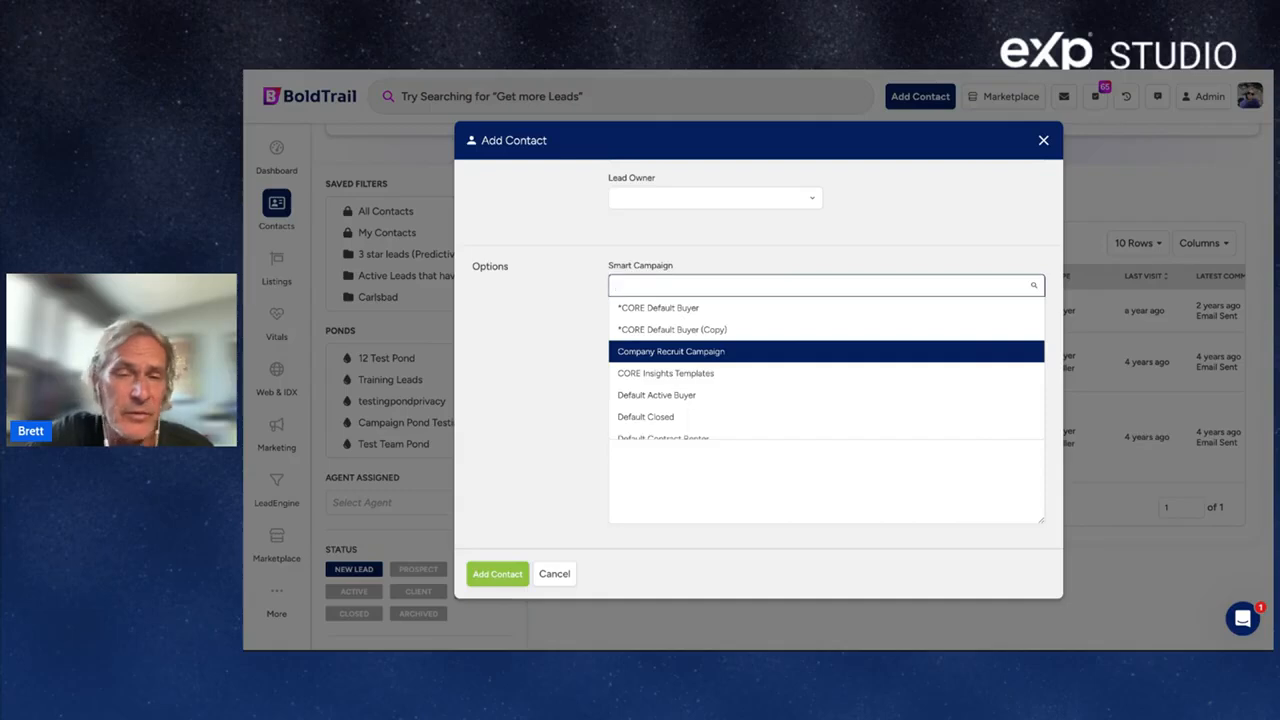
pyautogui.scroll(-5, 826, 373)
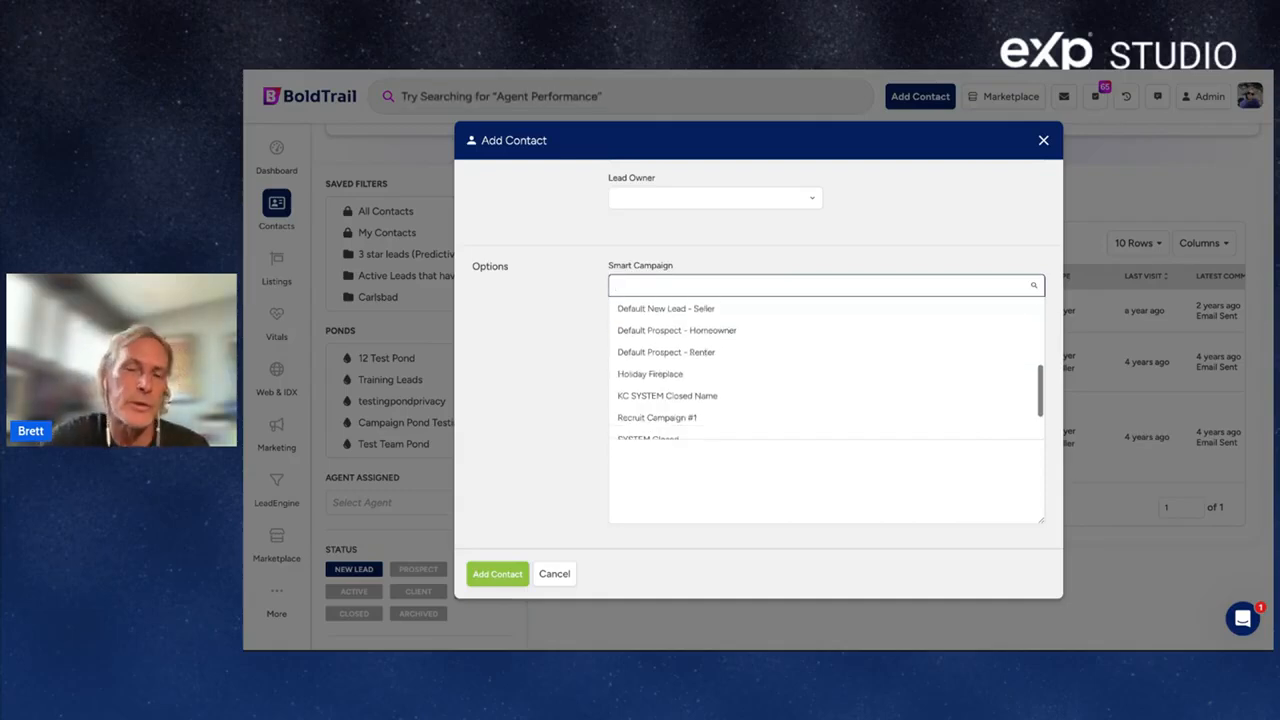
pyautogui.scroll(-1, 826, 353)
pyautogui.scroll(2, 826, 358)
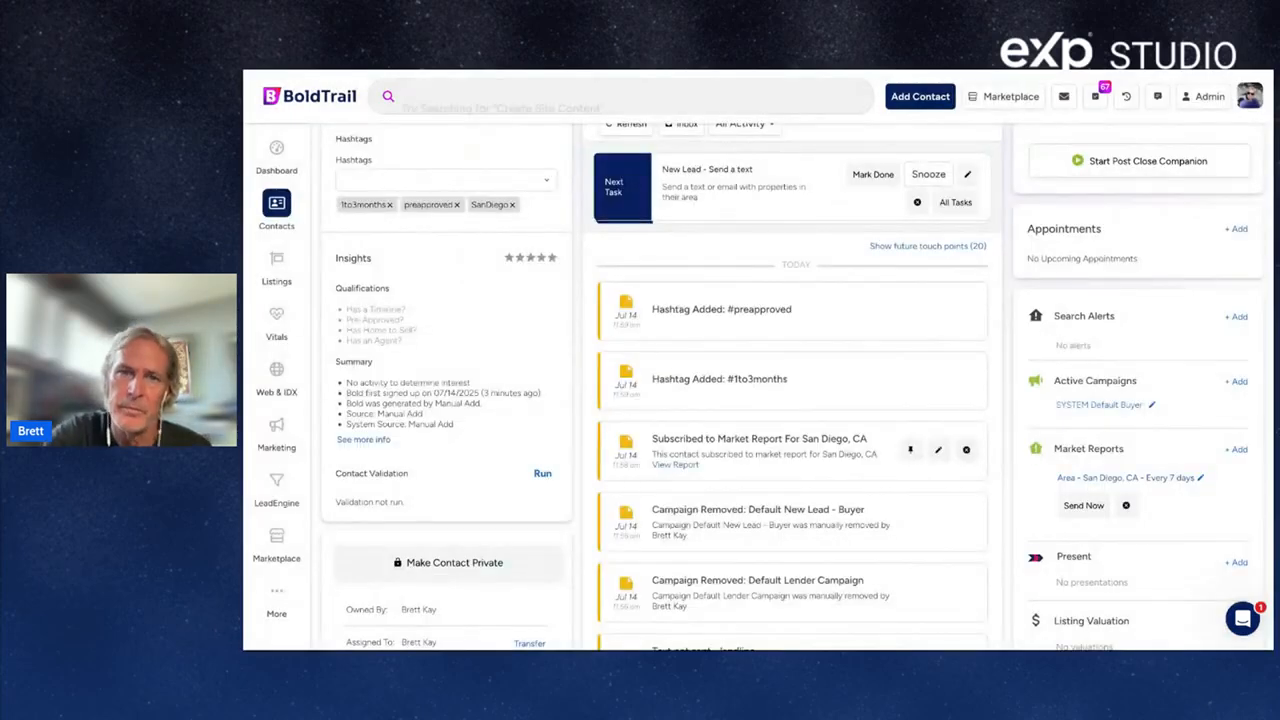
# Review My Campaigns via Marketing > Manage Campaigns, then close the Add Contact form unsaved.
pyautogui.click(278, 427)
pyautogui.scroll(-5, 743, 463)
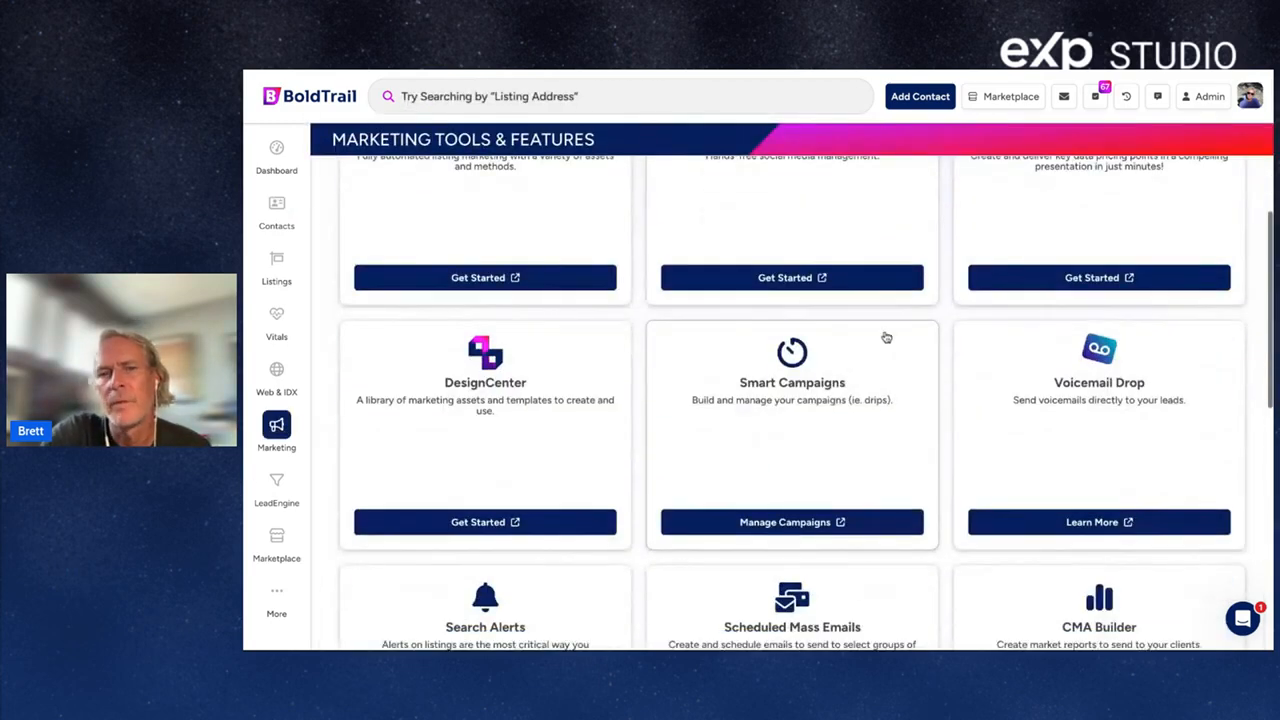
pyautogui.click(800, 522)
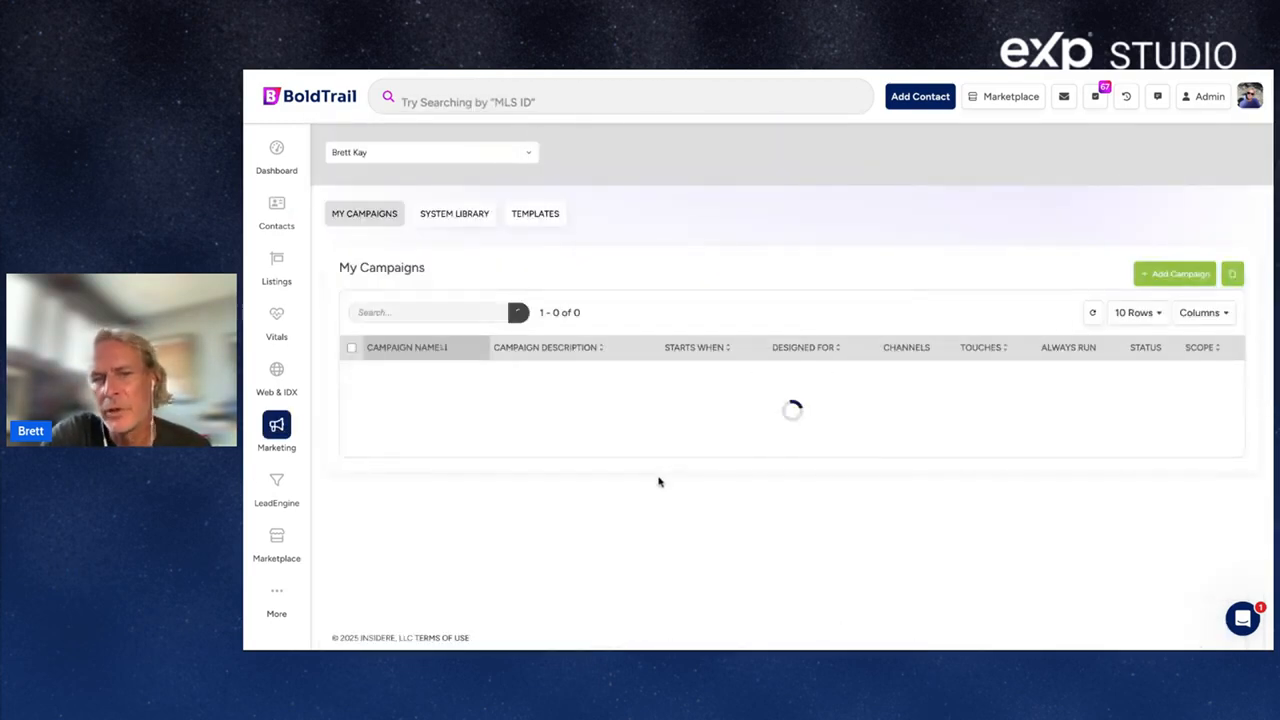
pyautogui.scroll(-5, 658, 482)
pyautogui.scroll(4, 658, 482)
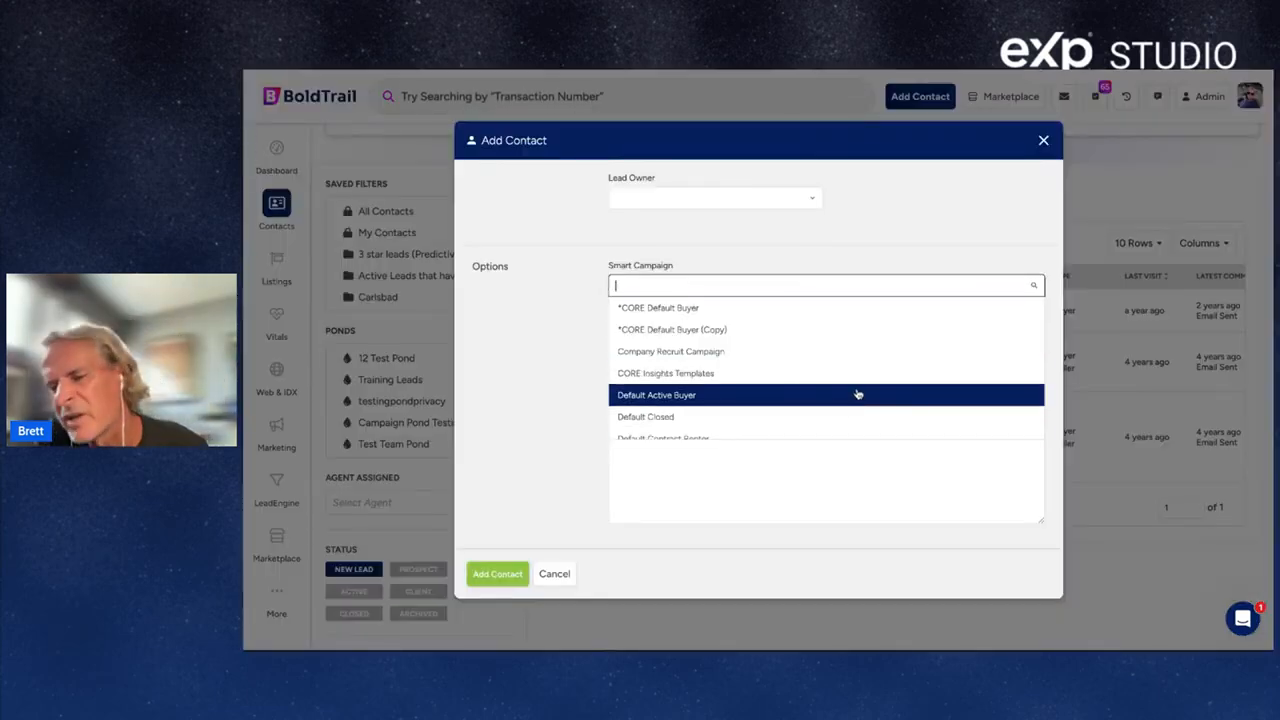
pyautogui.click(1043, 143)
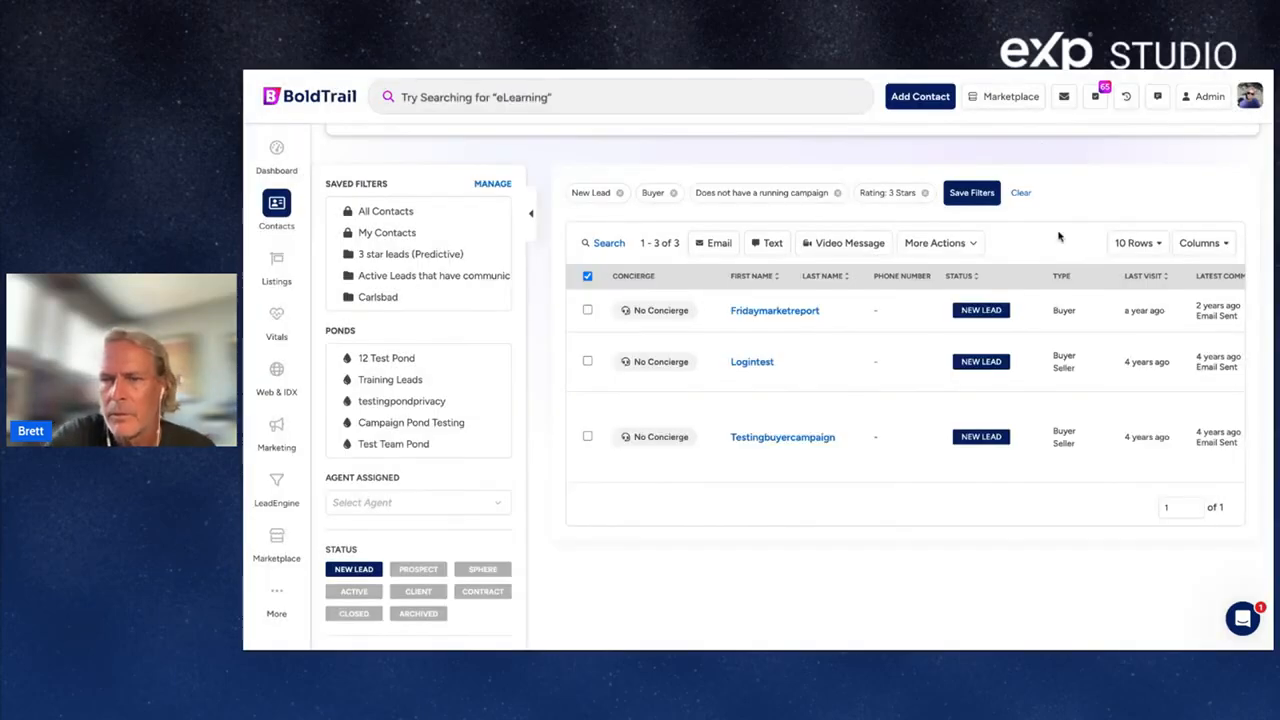